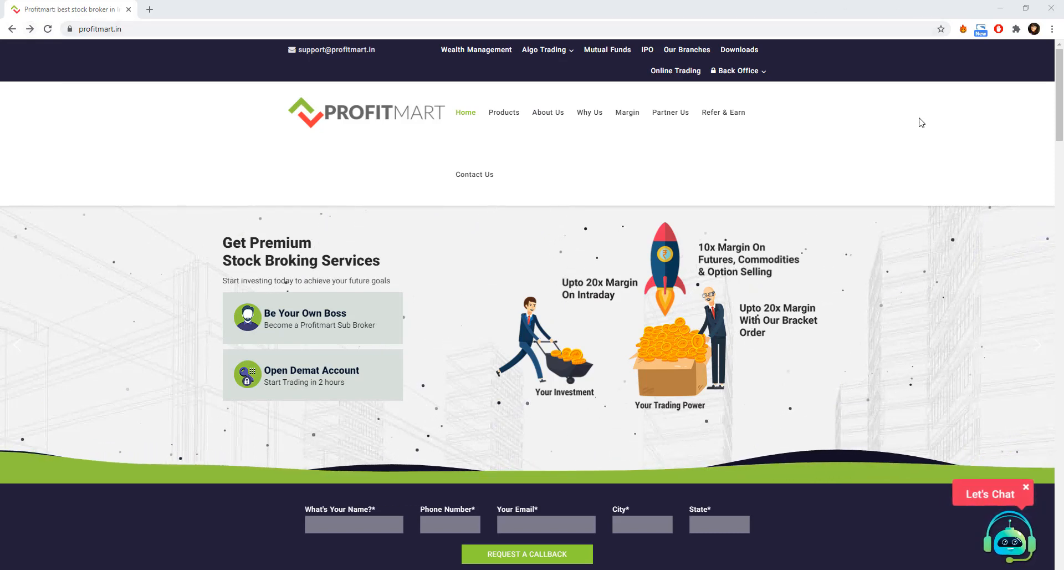
# Step: Open the Profitmart APIBridge page from the algo trading offerings and bring up its free registration form
pyautogui.moveTo(527, 56)
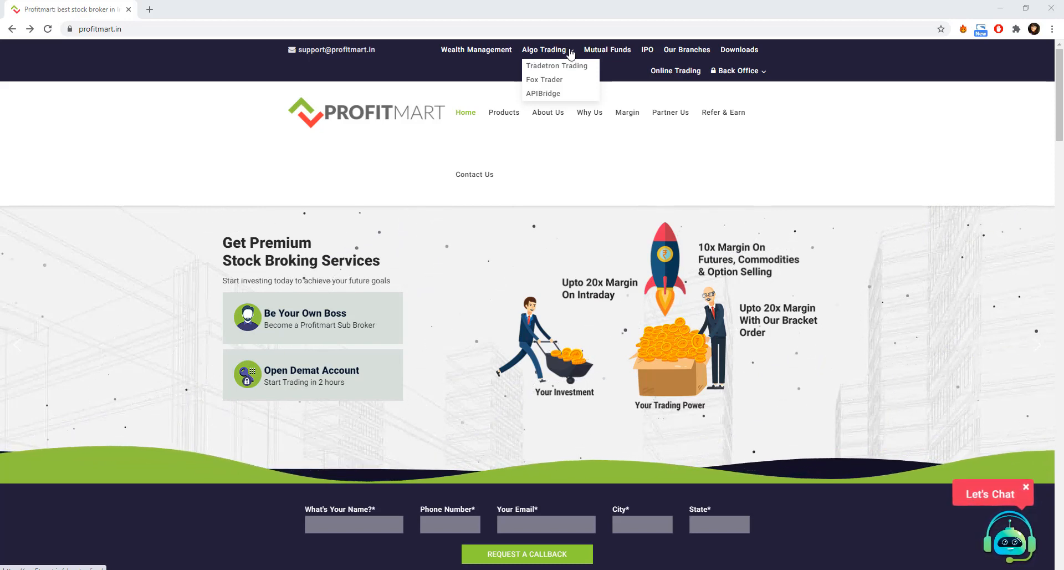
pyautogui.click(550, 95)
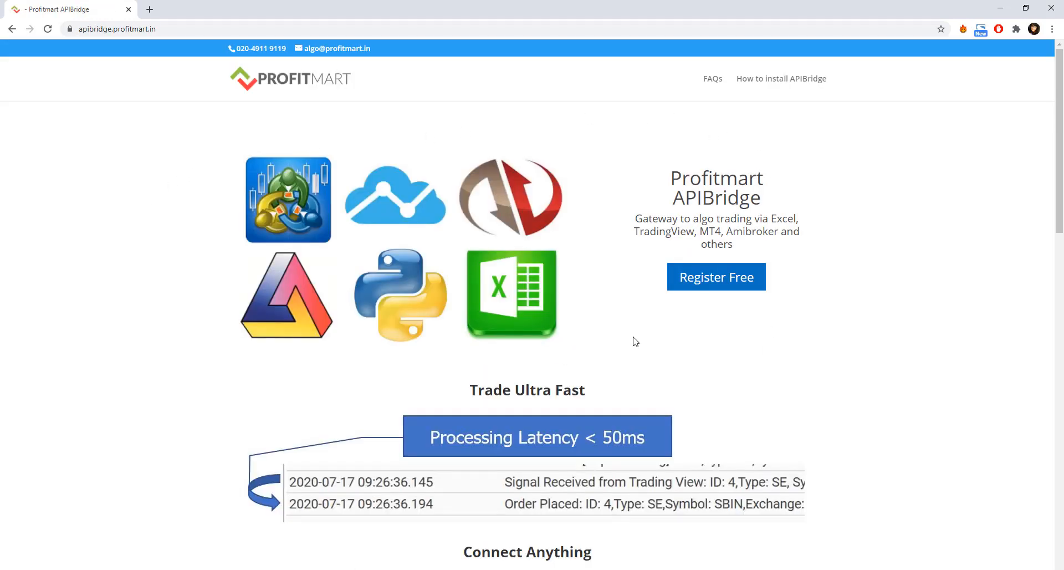
pyautogui.click(721, 282)
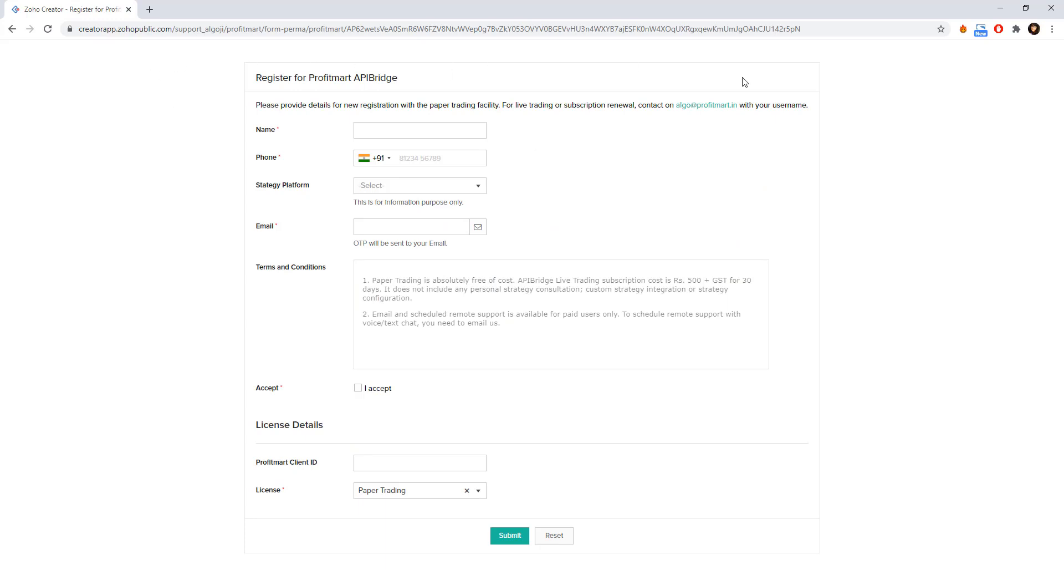
# Step: Examine the registration form's name, strategy platform, email, client ID and license fields, including the available platform and license options
pyautogui.click(356, 130)
pyautogui.click(472, 188)
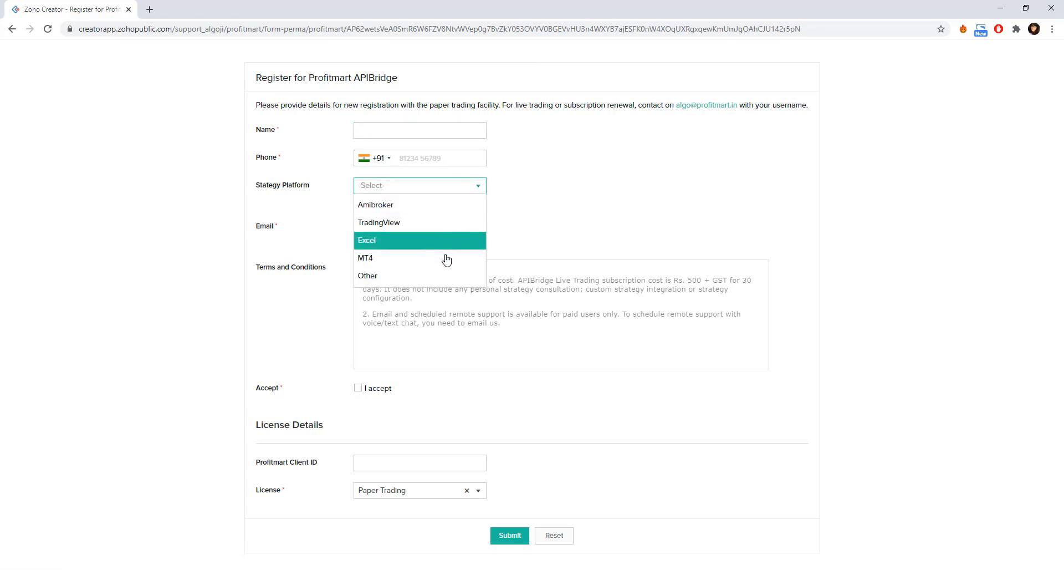
pyautogui.click(545, 224)
pyautogui.click(356, 227)
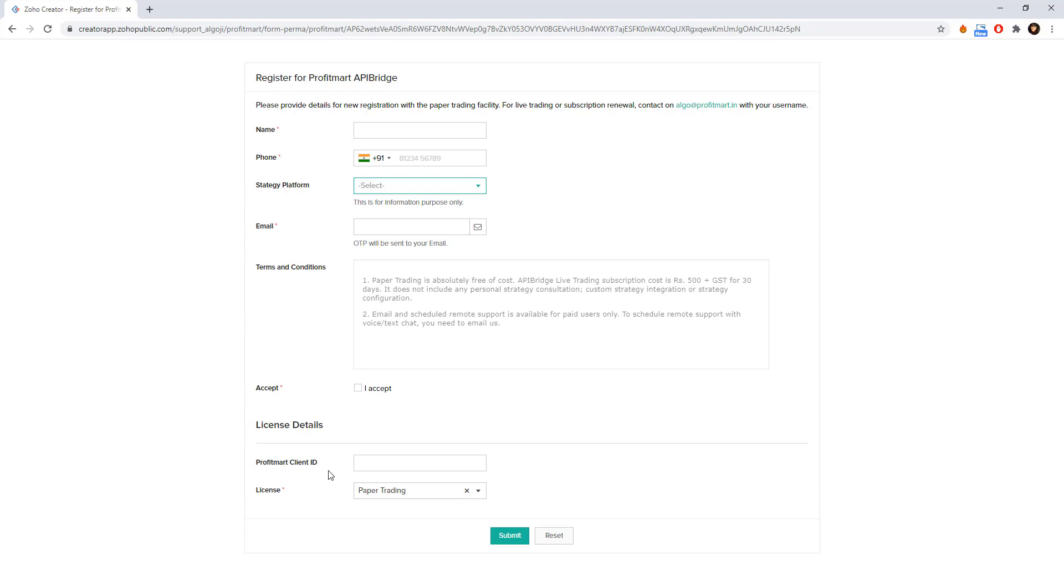
pyautogui.click(385, 464)
pyautogui.click(475, 493)
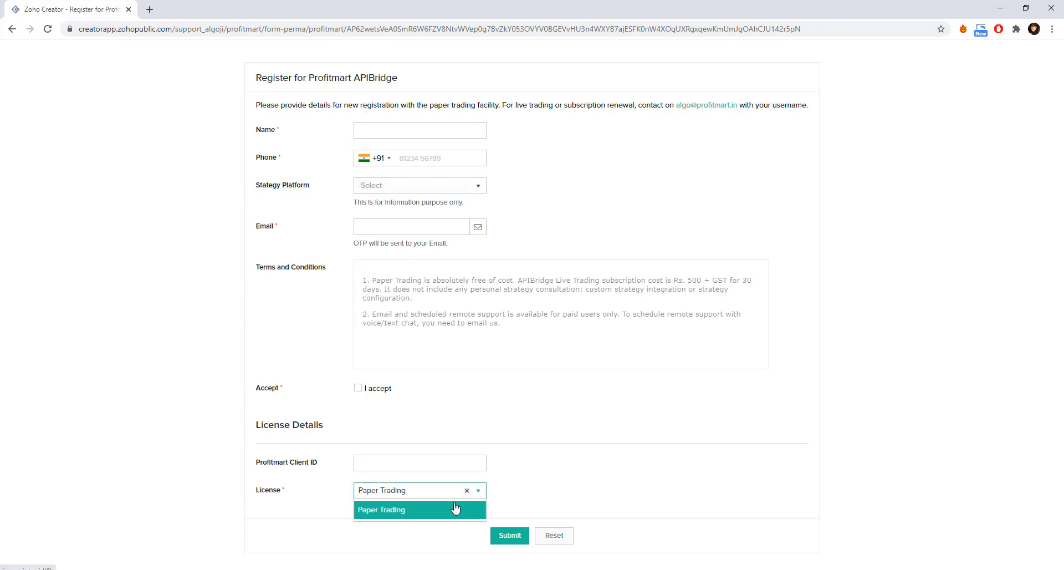
pyautogui.click(610, 422)
pyautogui.click(365, 222)
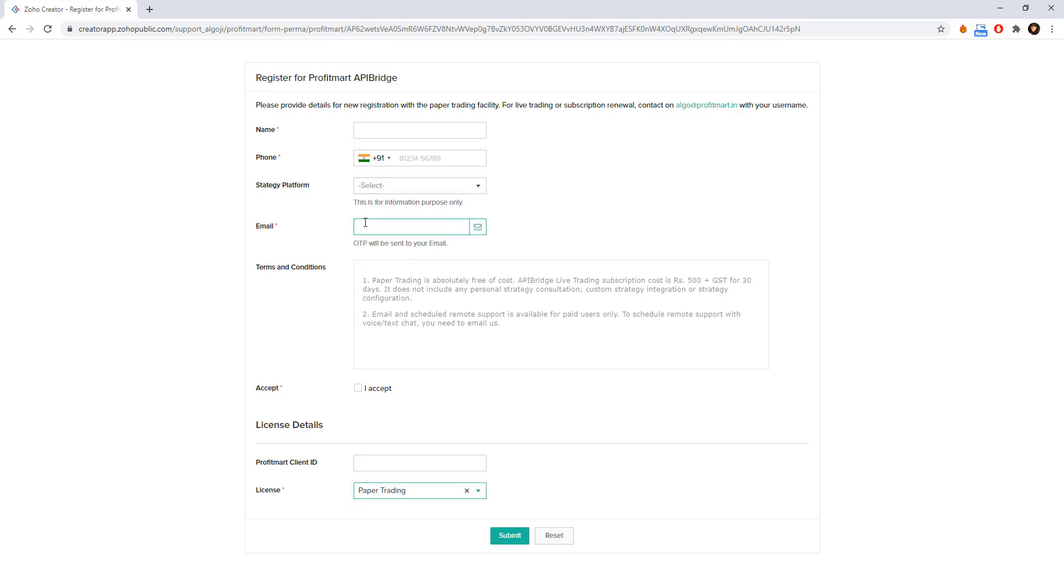
pyautogui.click(377, 252)
pyautogui.click(389, 225)
pyautogui.click(467, 238)
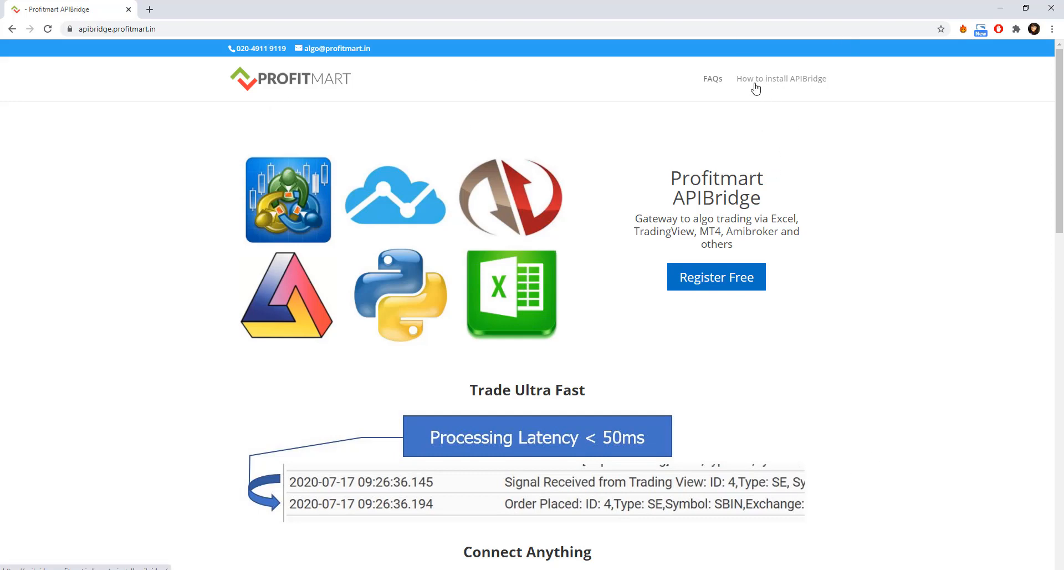
# Step: Open the APIBridge installation guide and review its system requirements and detailed installation steps
pyautogui.click(792, 83)
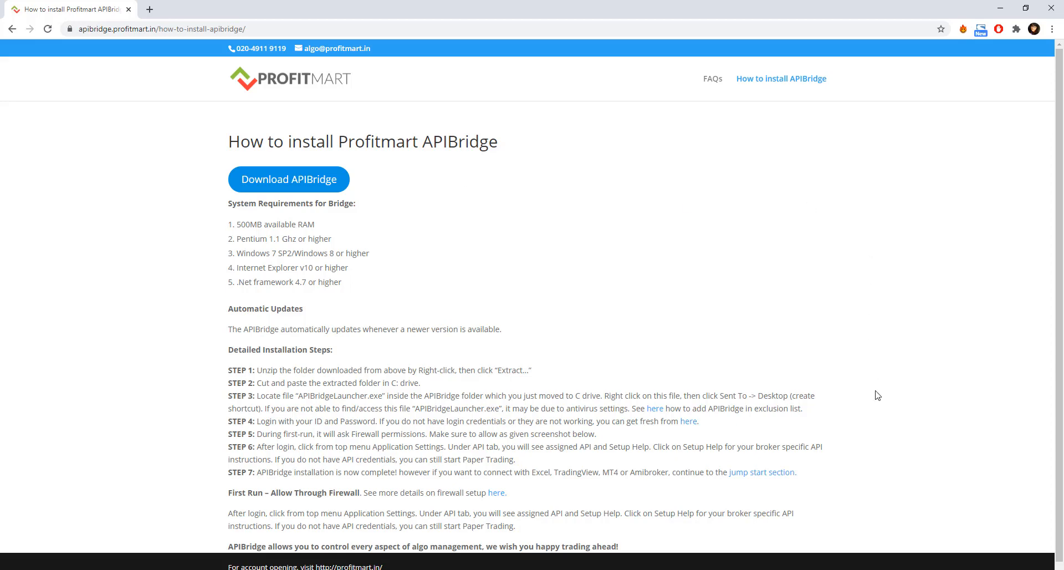
pyautogui.scroll(-1, 1062, 208)
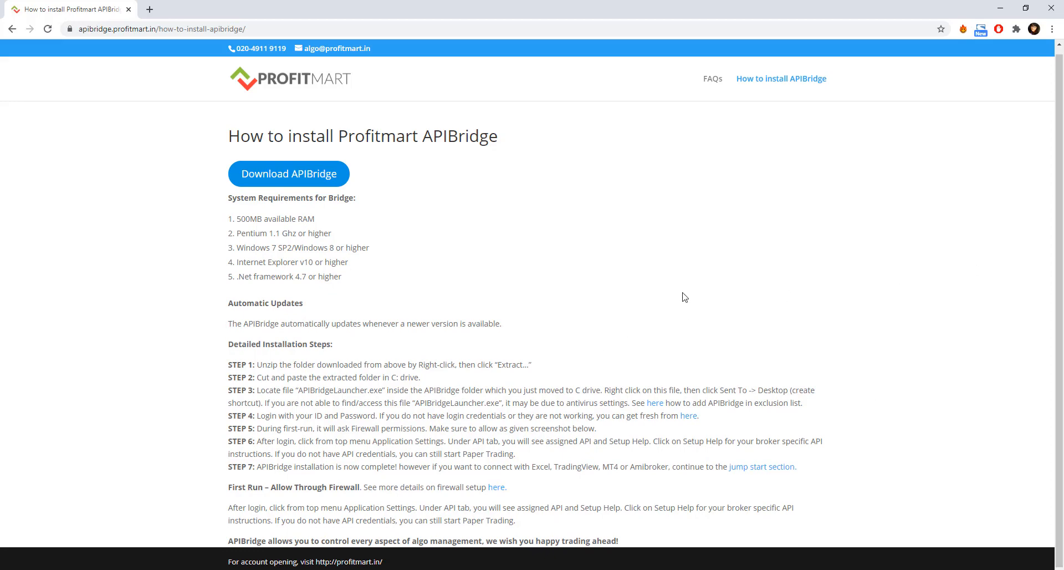
pyautogui.scroll(1, 685, 297)
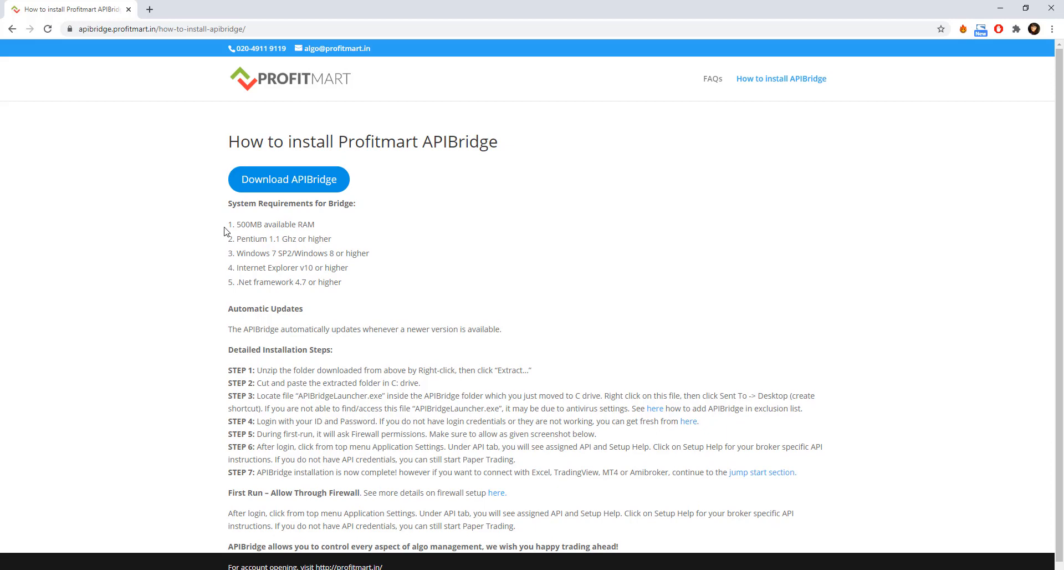
pyautogui.moveTo(235, 224); pyautogui.dragTo(316, 284)
pyautogui.click(335, 300)
# Step: Download APIBridge.zip from Google Drive and open the downloaded archive in WinRAR, dismissing the WinRAR pop-up
pyautogui.click(271, 188)
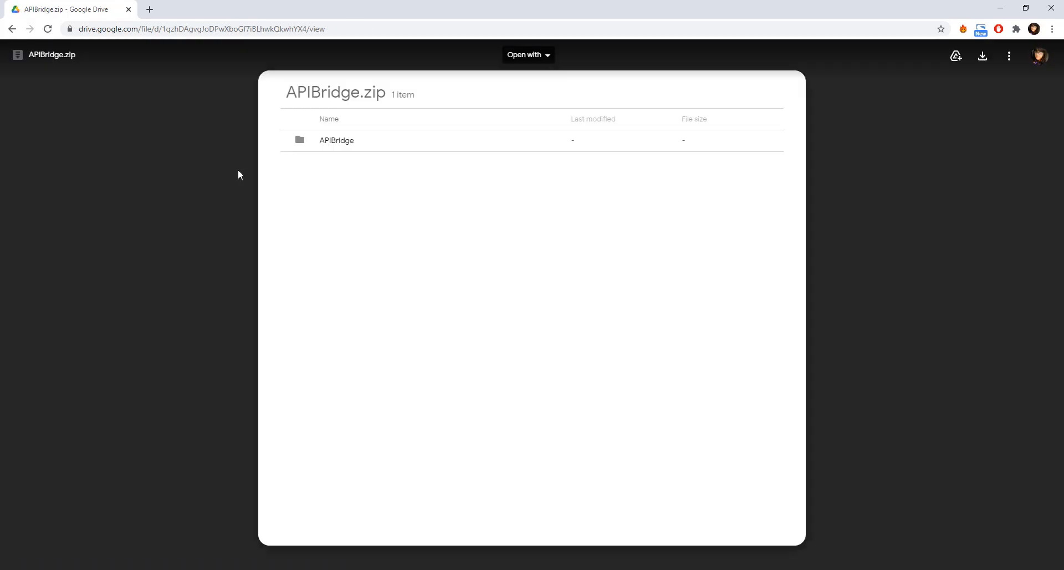
pyautogui.click(995, 55)
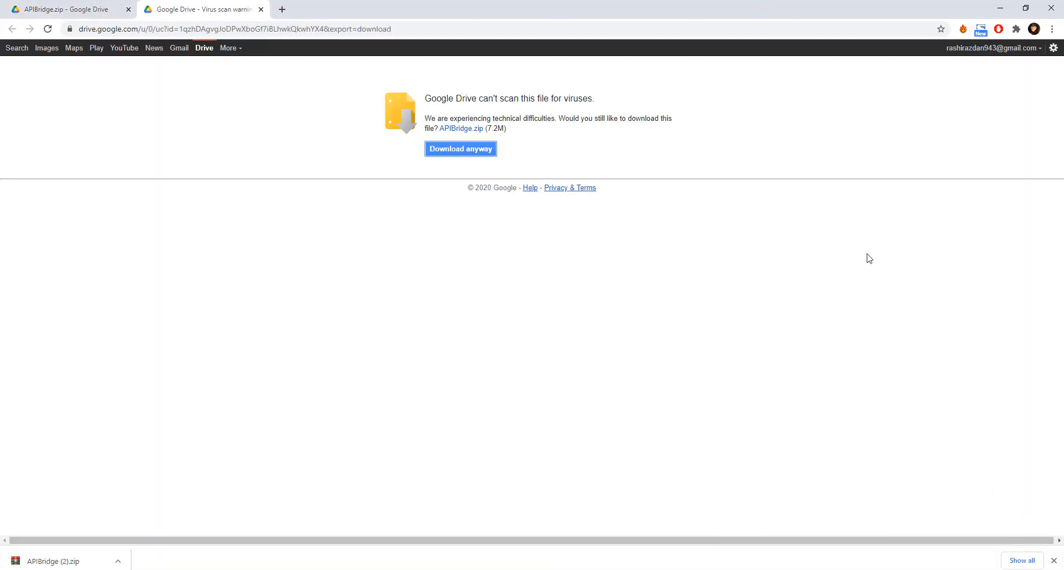
pyautogui.click(118, 561)
pyautogui.click(139, 494)
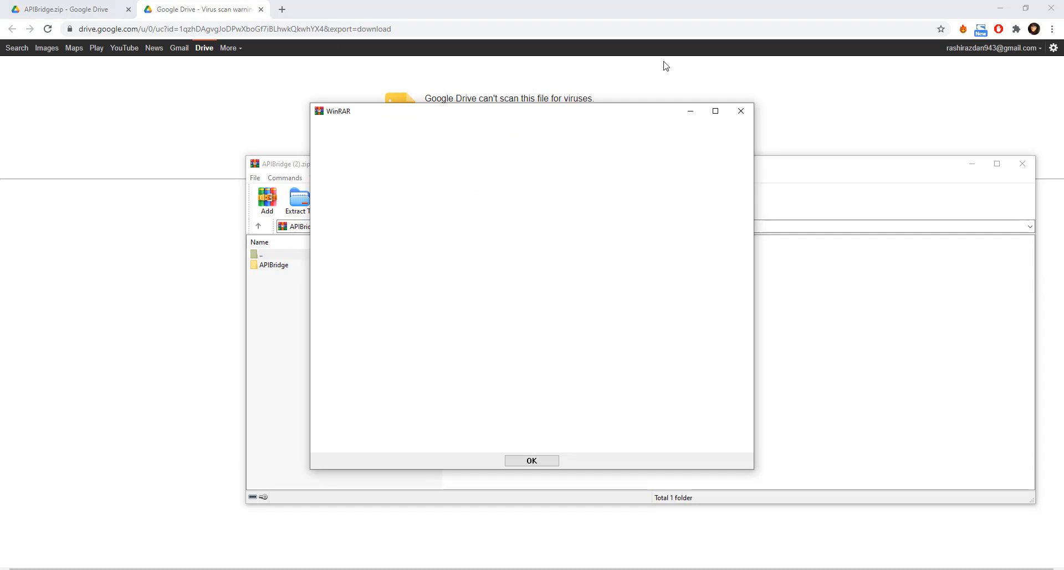
pyautogui.click(741, 111)
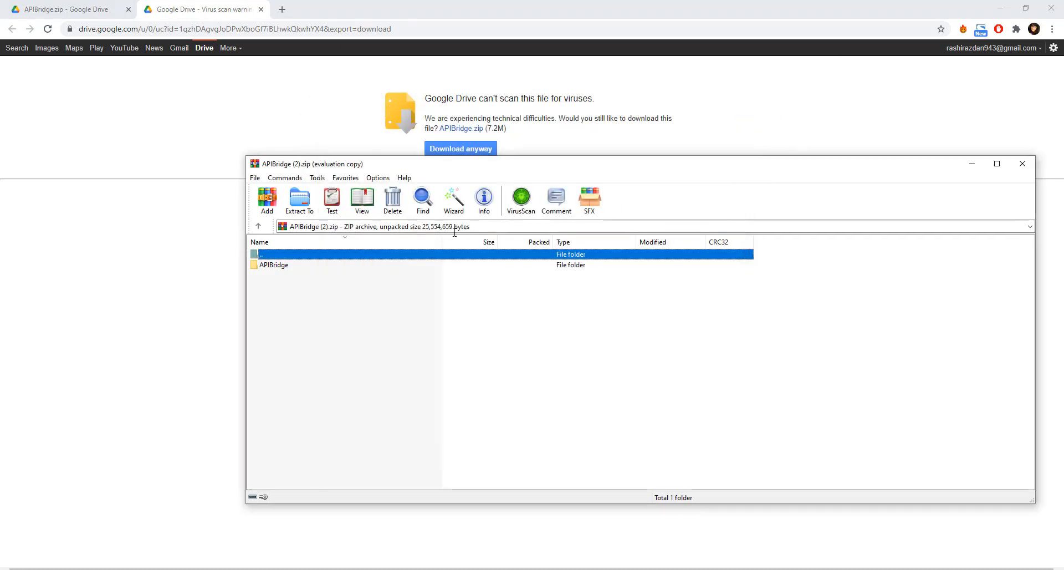
# Step: Extract the APIBridge folder from the archive to the Desktop, replacing all existing files
pyautogui.click(280, 264)
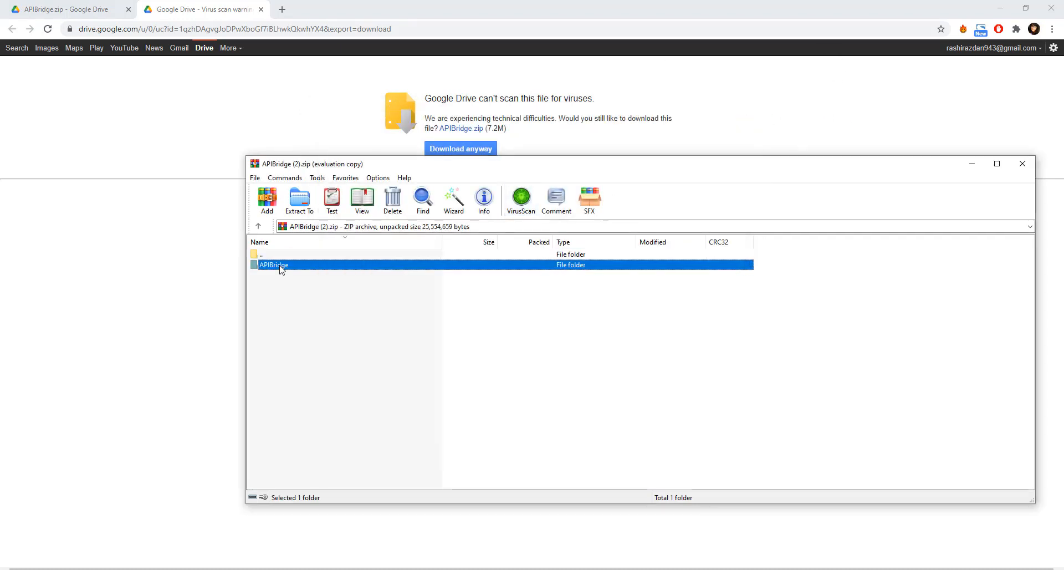
pyautogui.rightClick(281, 268)
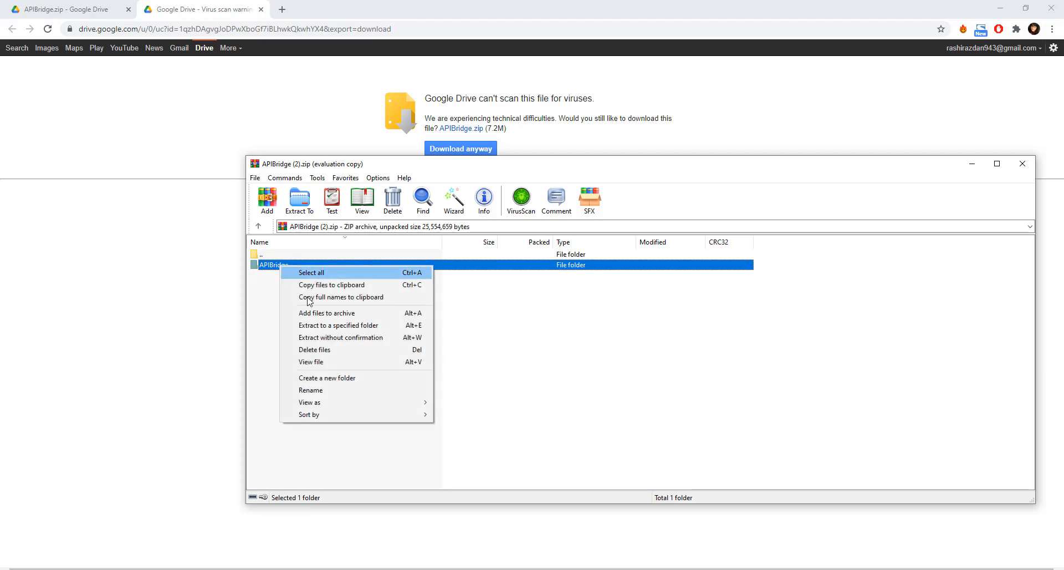
pyautogui.click(316, 326)
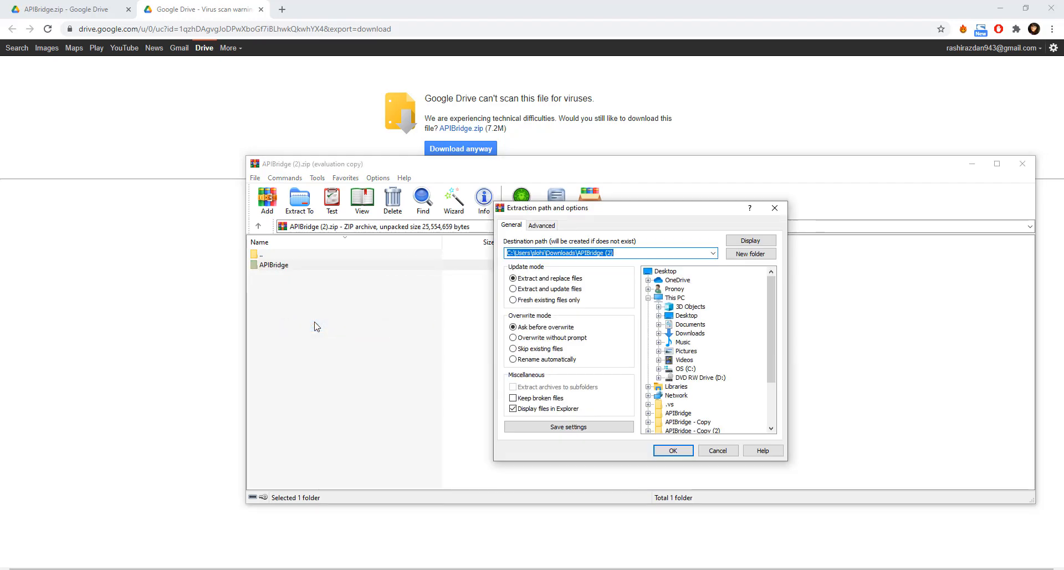
pyautogui.click(685, 316)
pyautogui.click(673, 450)
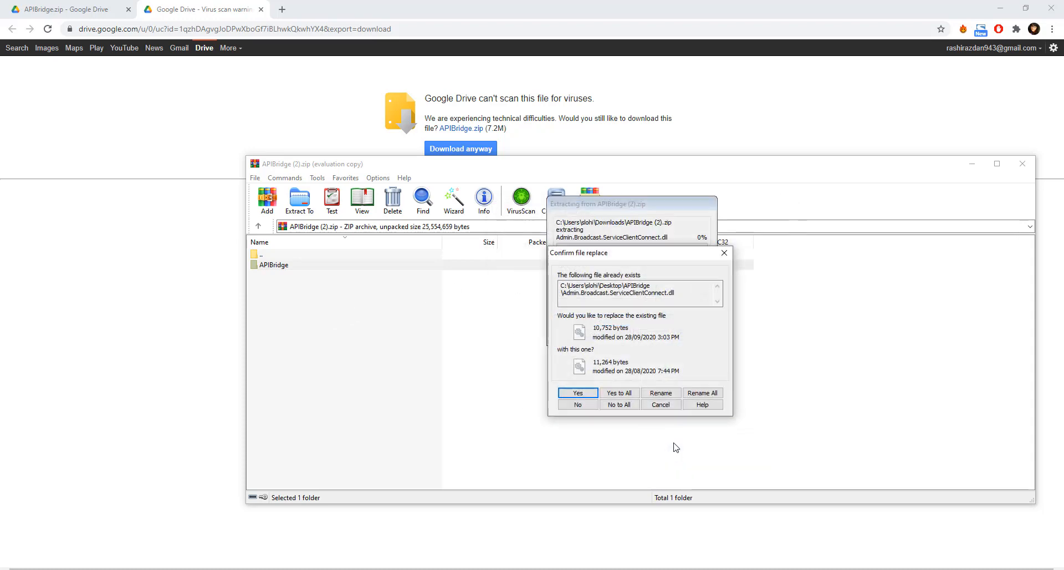
pyautogui.click(619, 393)
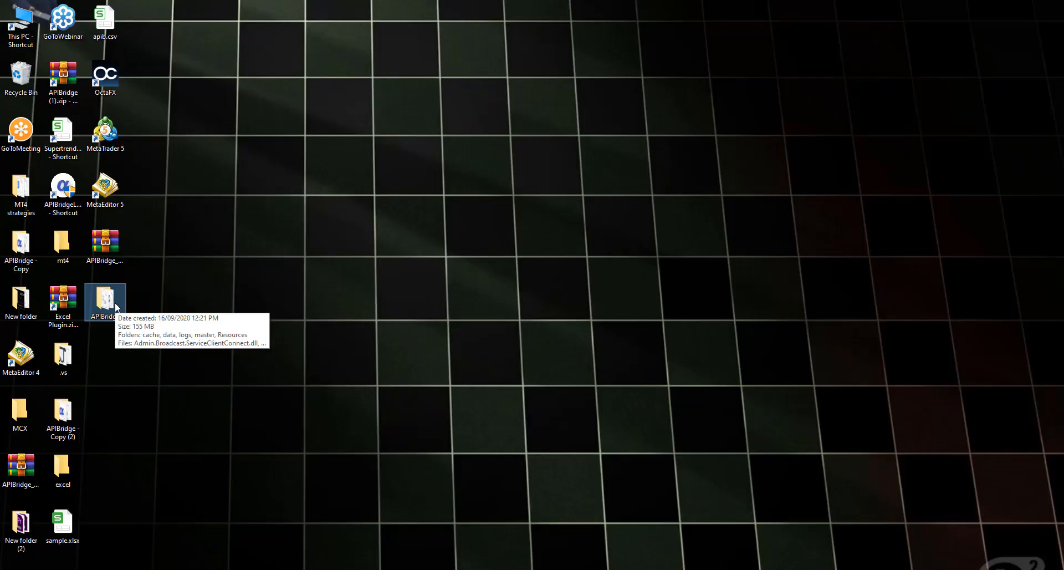
# Step: Create a desktop shortcut for APIBridgeLauncher.exe from the extracted APIBridge folder and close the folder window
pyautogui.doubleClick(115, 303)
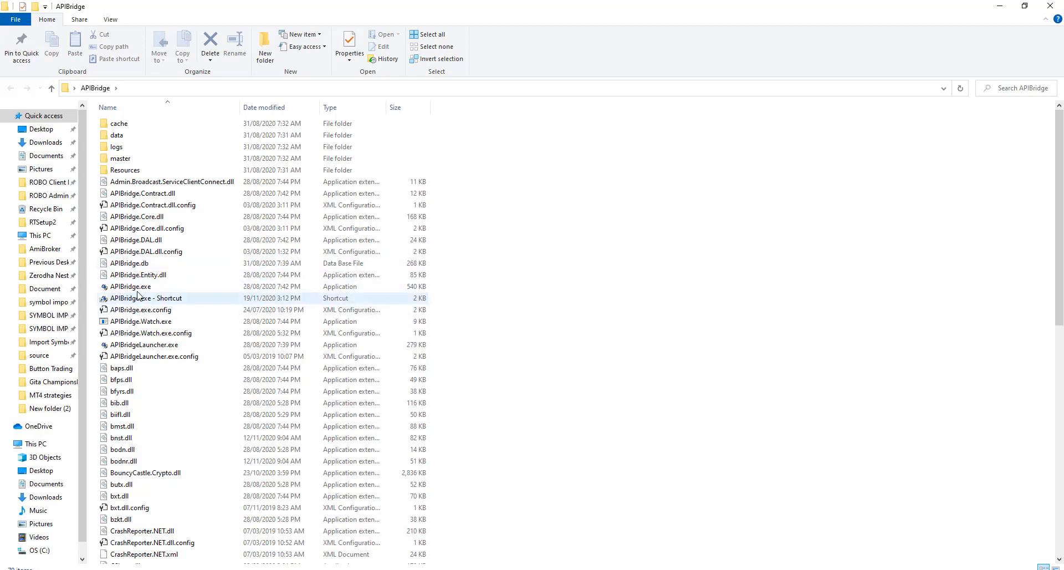
pyautogui.click(145, 348)
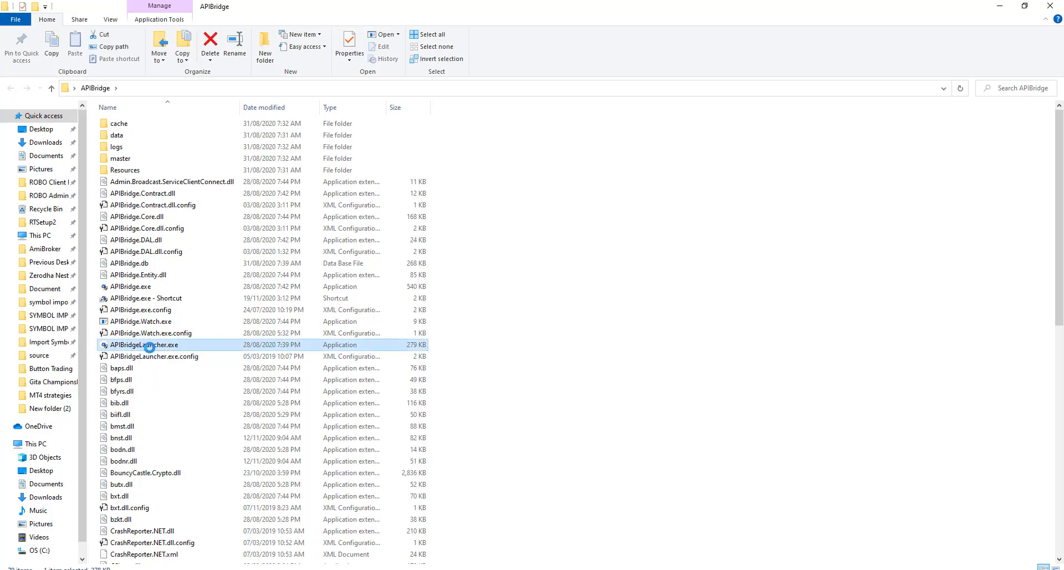
pyautogui.rightClick(145, 348)
pyautogui.moveTo(333, 251)
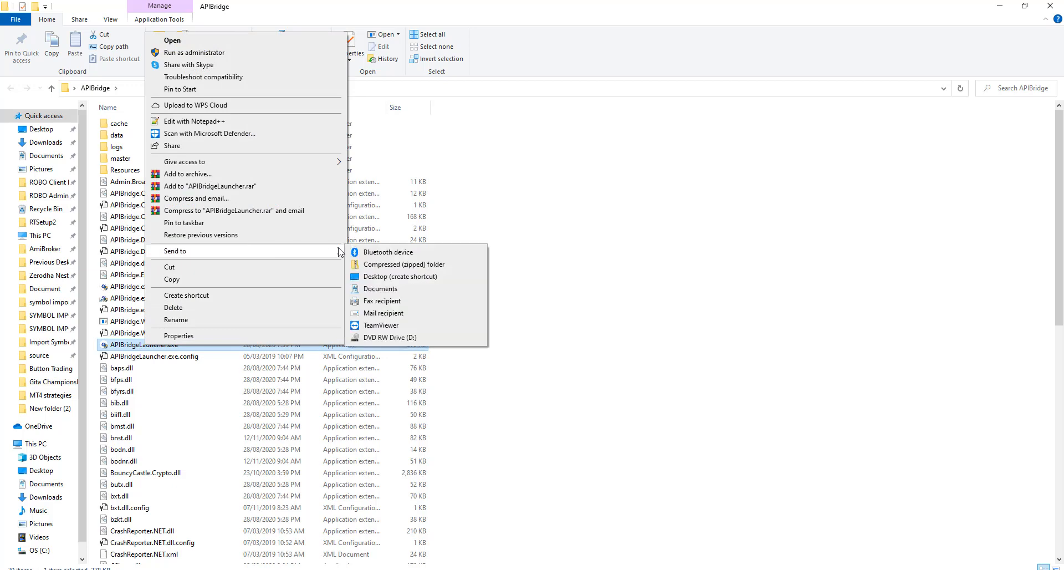
pyautogui.click(377, 277)
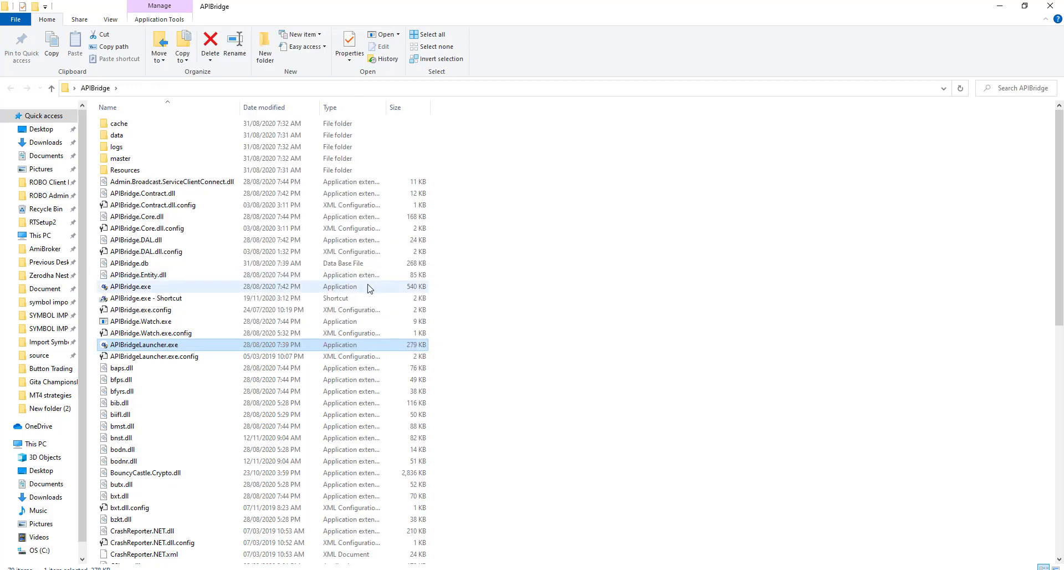
pyautogui.click(1049, 8)
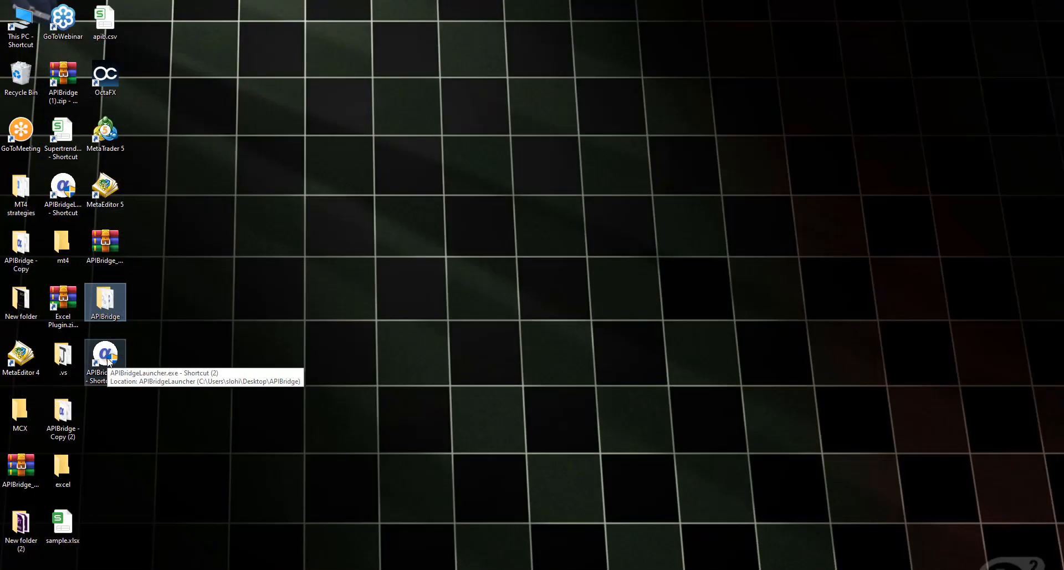
# Step: Launch APIBridge from the new desktop shortcut and log in with the filled-in credentials
pyautogui.click(108, 361)
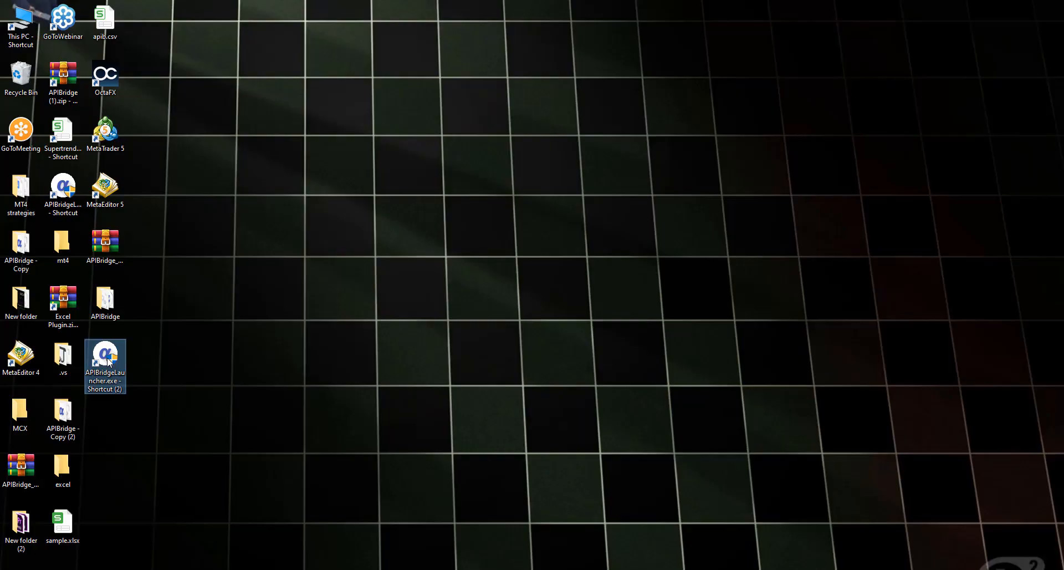
pyautogui.doubleClick(108, 362)
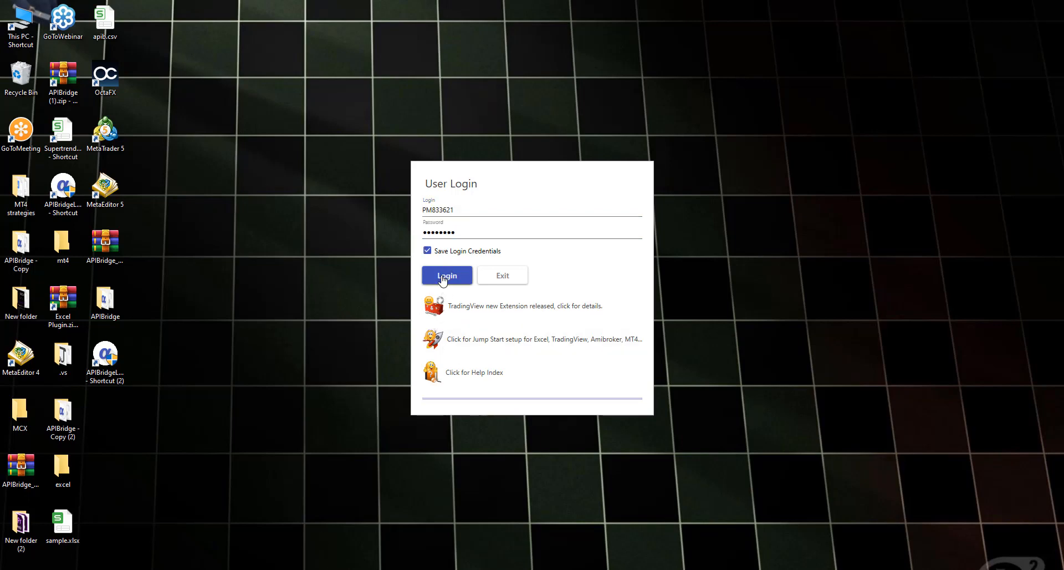
pyautogui.click(442, 278)
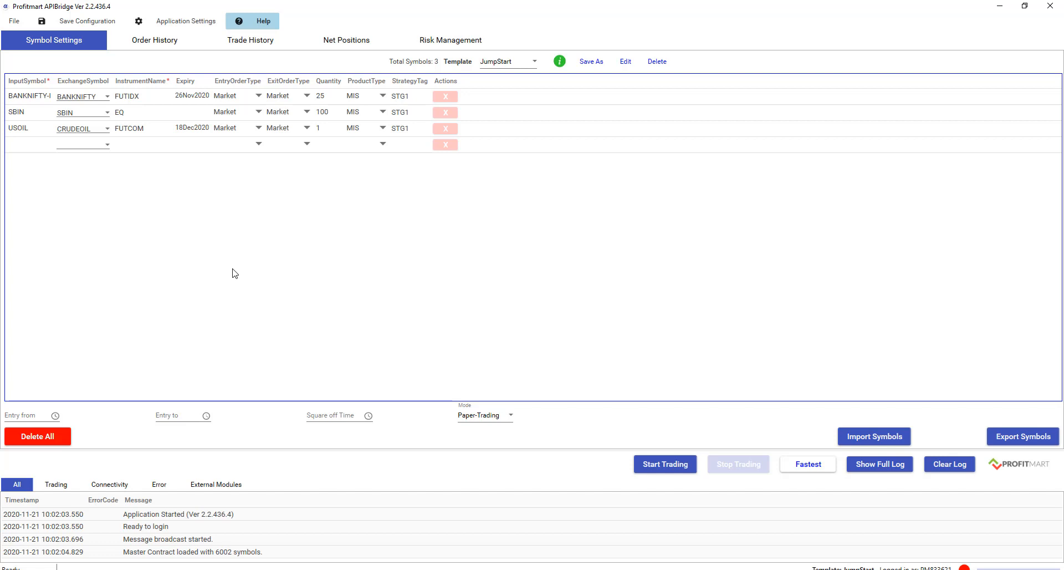
# Step: Open the APIBridge help center and go through the TradingView jump start guide to the Chrome extension update page
pyautogui.click(253, 22)
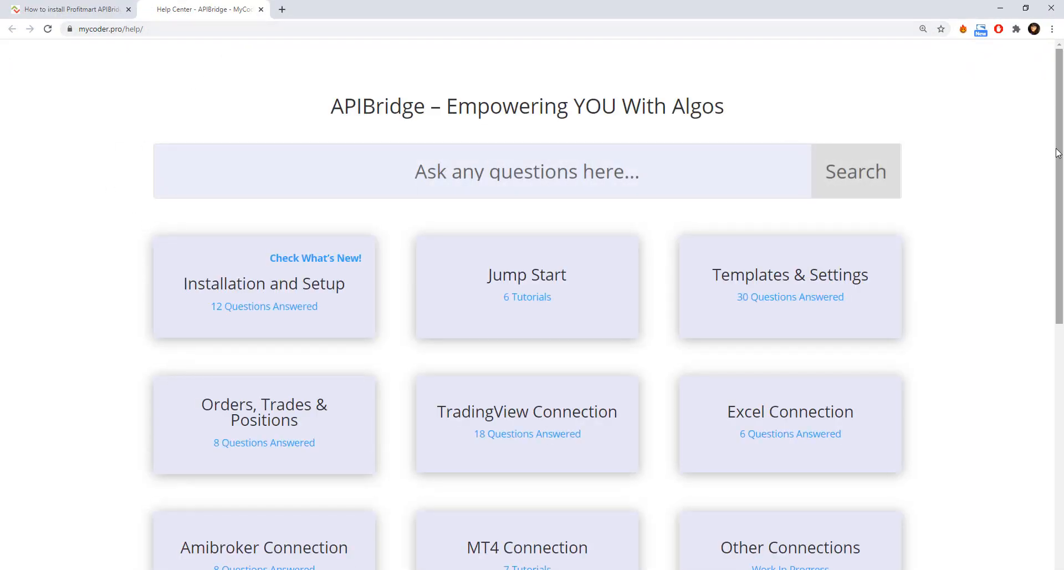
pyautogui.moveTo(1058, 152); pyautogui.dragTo(1058, 192)
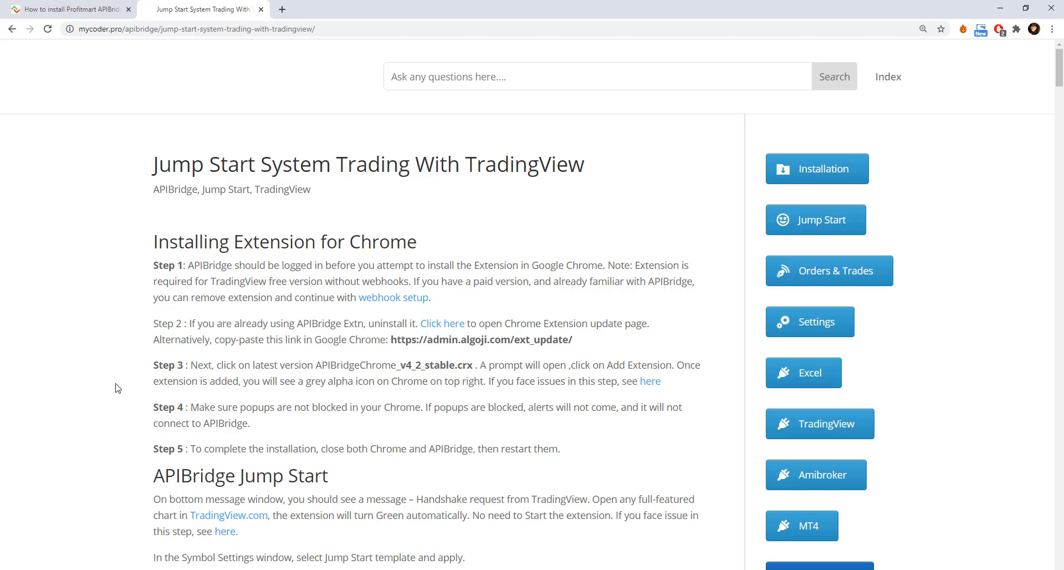
pyautogui.click(439, 325)
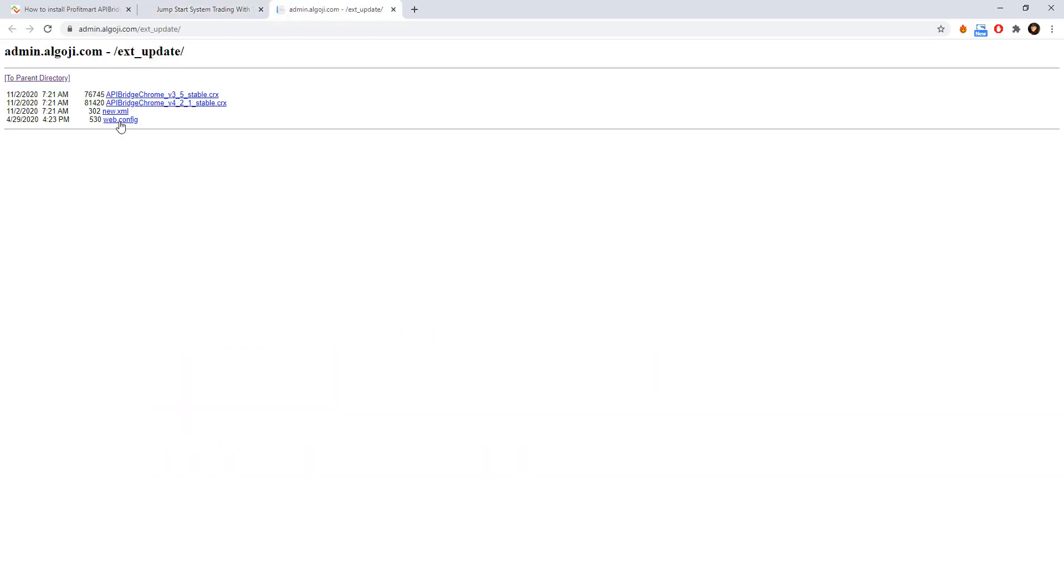
# Step: Install the ApiBridge Extn Chrome extension from APIBridgeChrome_v4_2_1_stable.crx and close the download page
pyautogui.click(170, 106)
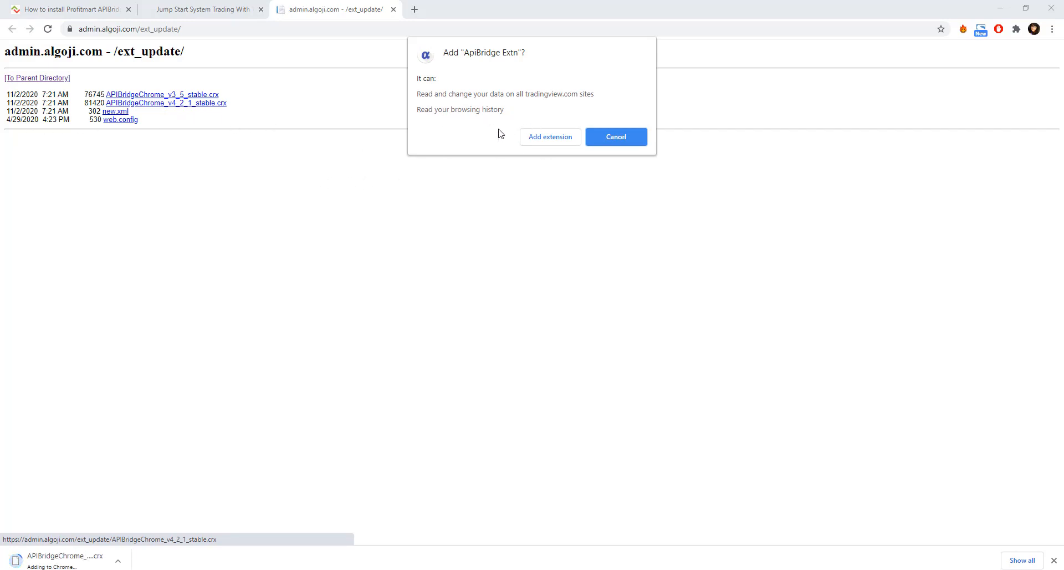
pyautogui.click(548, 142)
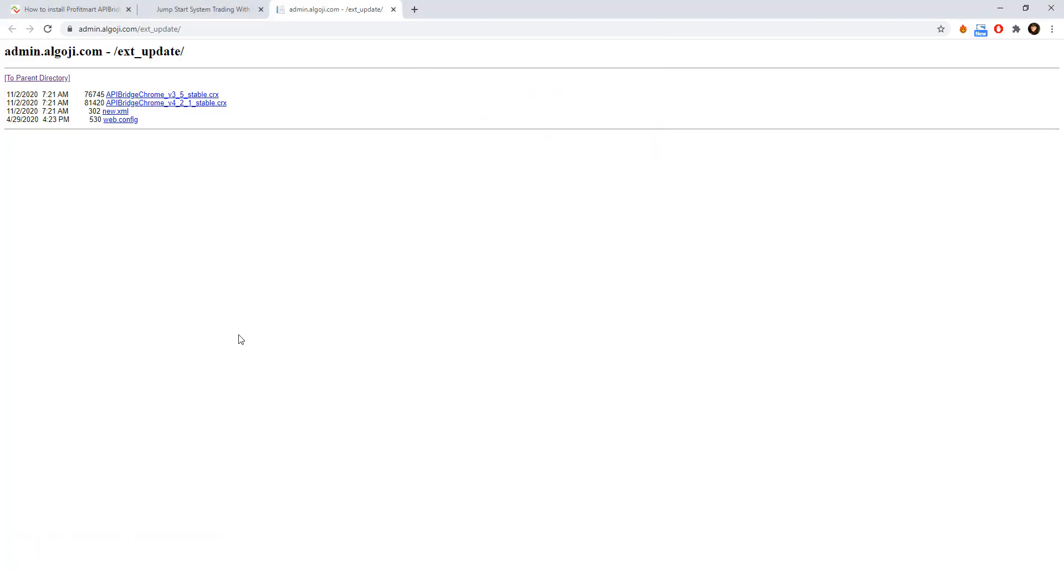
pyautogui.click(393, 9)
# Step: Open tradingview.com in a new browser tab
pyautogui.click(282, 9)
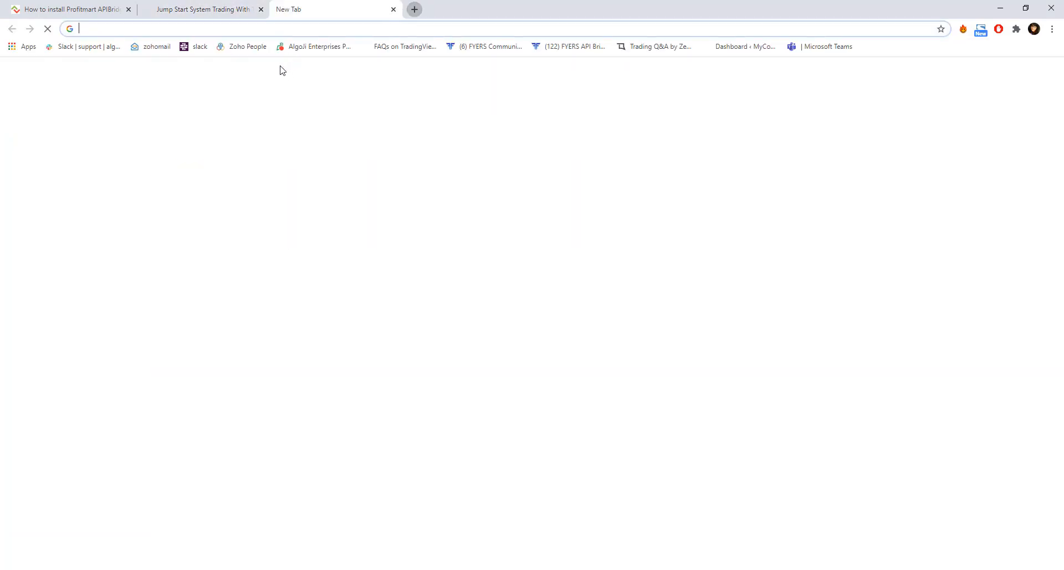
pyautogui.write('tradingview.com')
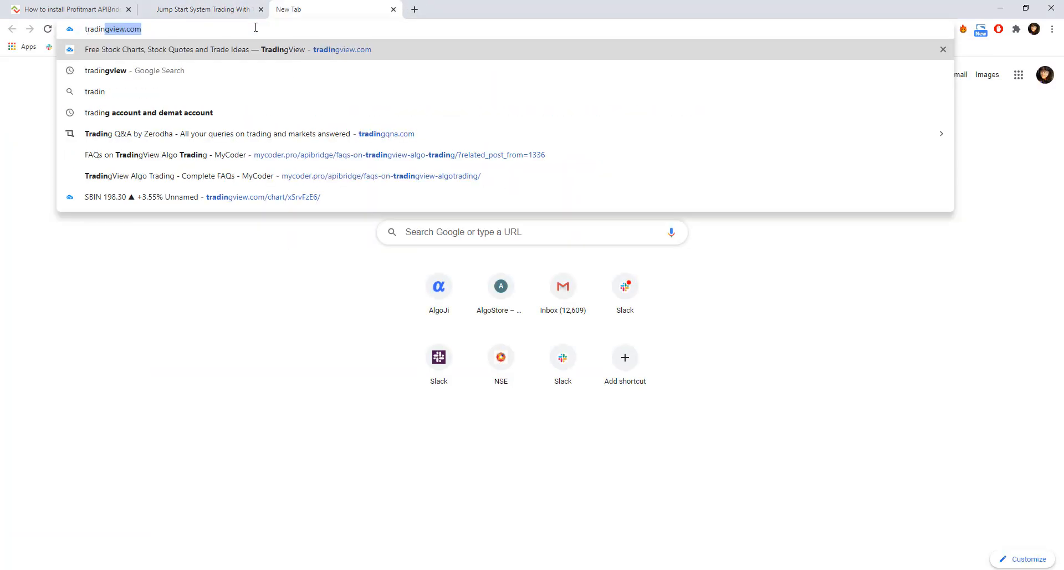
pyautogui.press('Return')
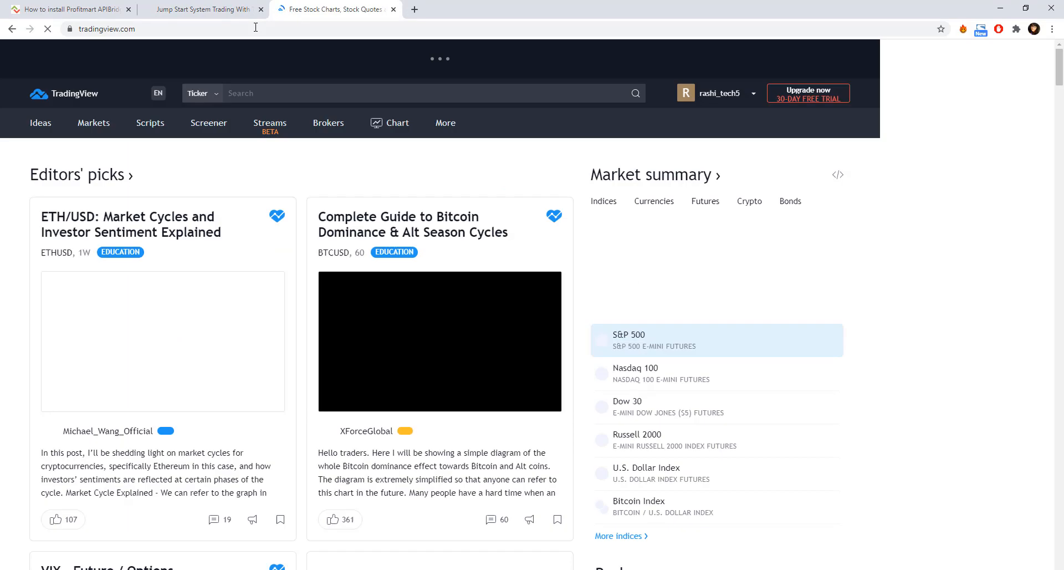
# Step: Search TradingView for the ticker SBIN, choose the NSE stock State Bk of India, and open its full-featured chart
pyautogui.click(303, 93)
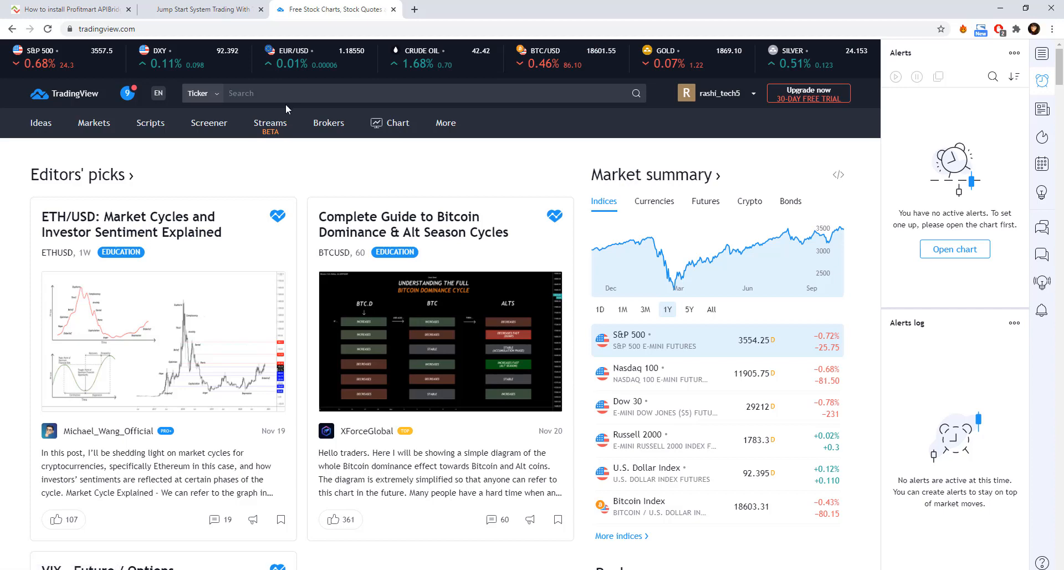
pyautogui.write('SBIN')
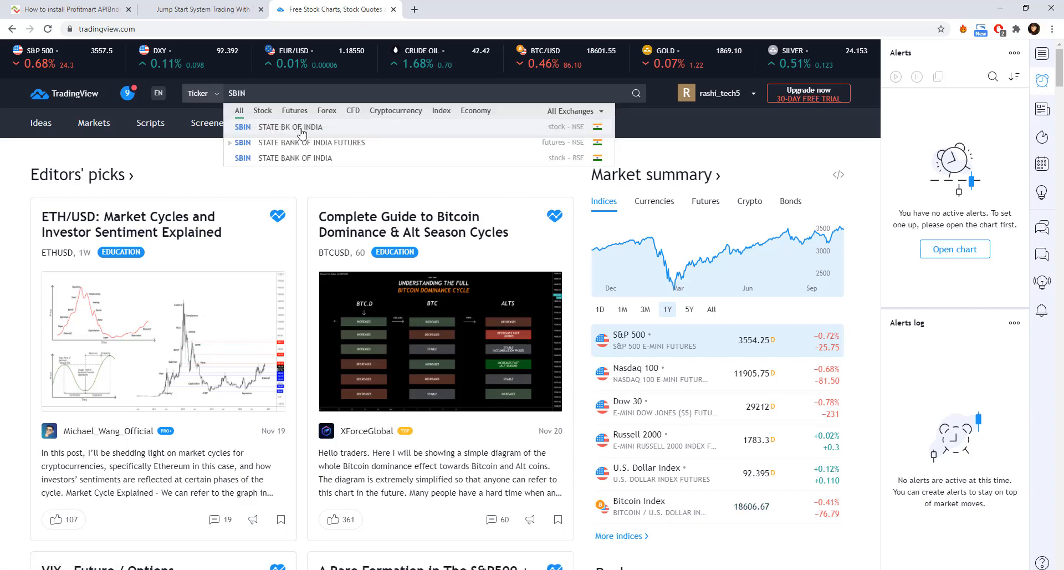
pyautogui.click(295, 127)
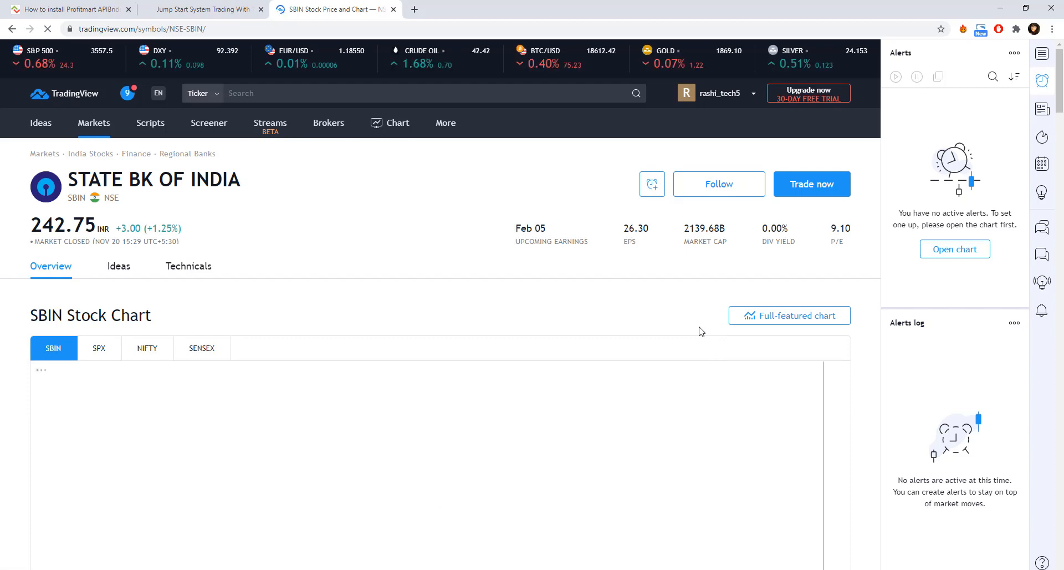
pyautogui.click(764, 320)
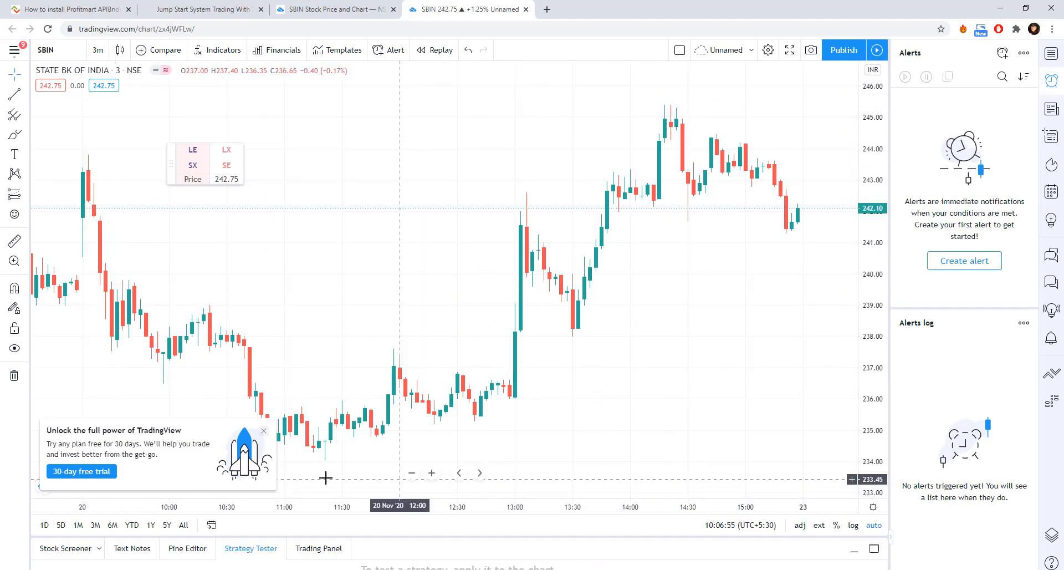
# Step: Dismiss the free trial offer and move the floating LE/LX/SX/SE order box to the chart's lower-left area
pyautogui.click(263, 431)
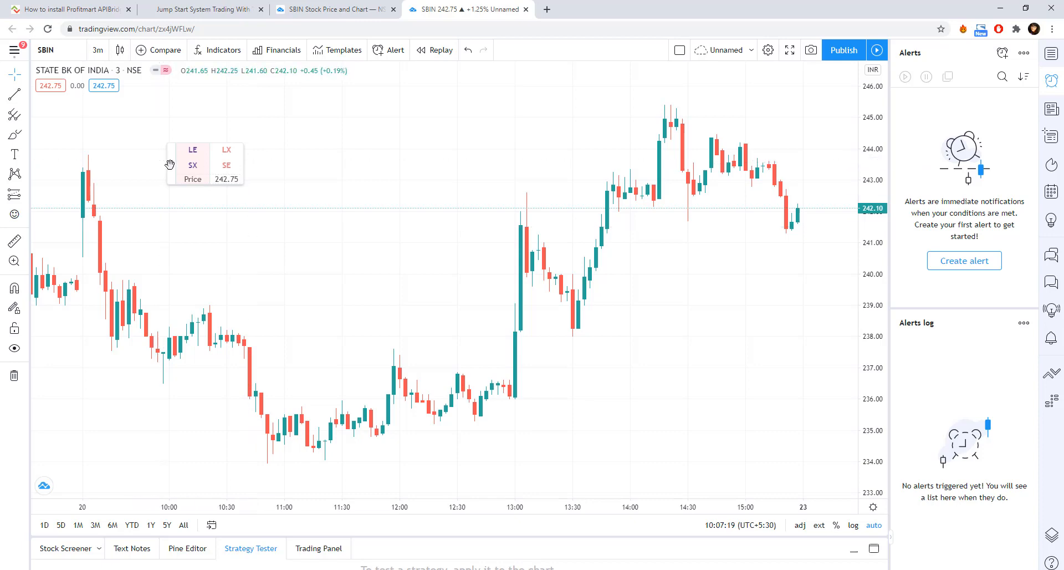
pyautogui.moveTo(171, 164); pyautogui.dragTo(114, 330)
pyautogui.moveTo(88, 375); pyautogui.dragTo(53, 382)
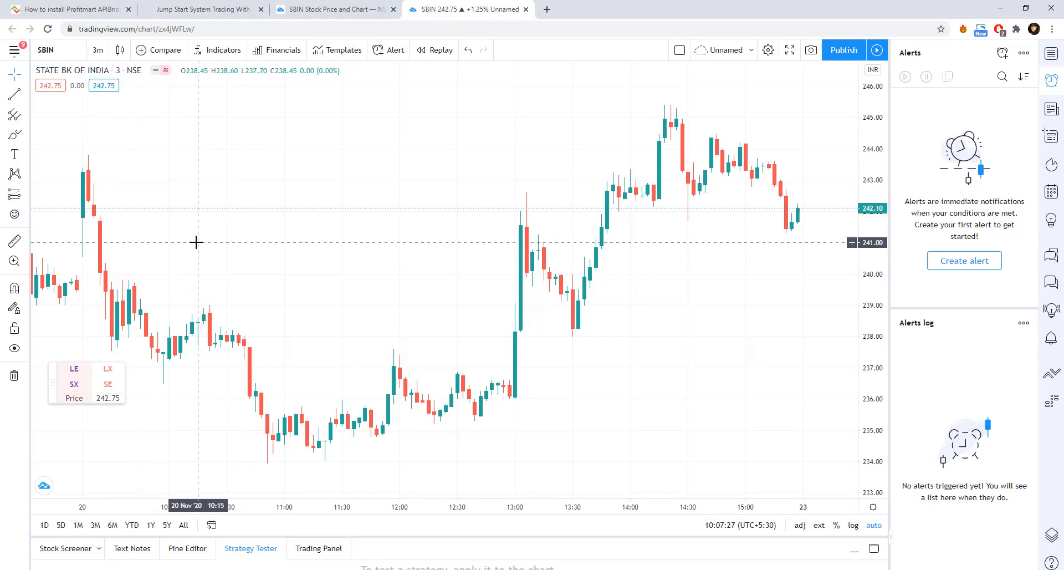
# Step: Check the chart's symbol name in the symbol search and look at the empty input symbol row in APIBridge
pyautogui.click(48, 56)
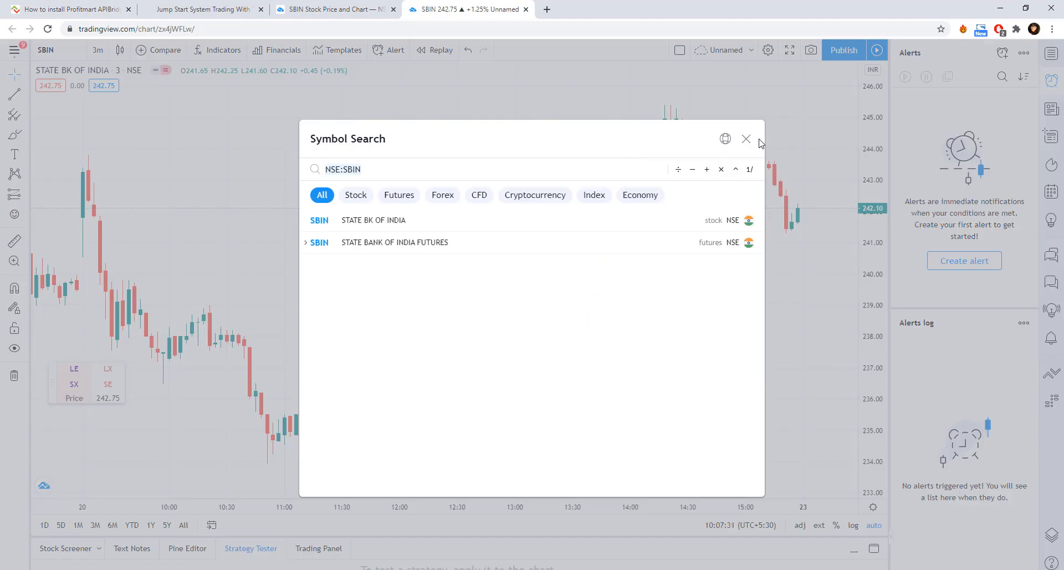
pyautogui.click(747, 139)
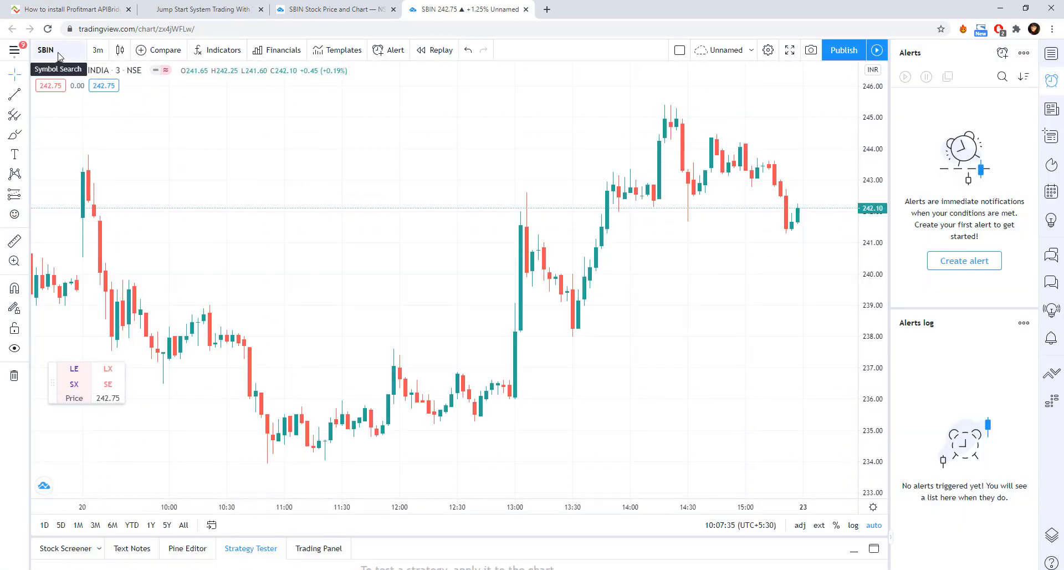
pyautogui.hotkey('alt', 'Tab')
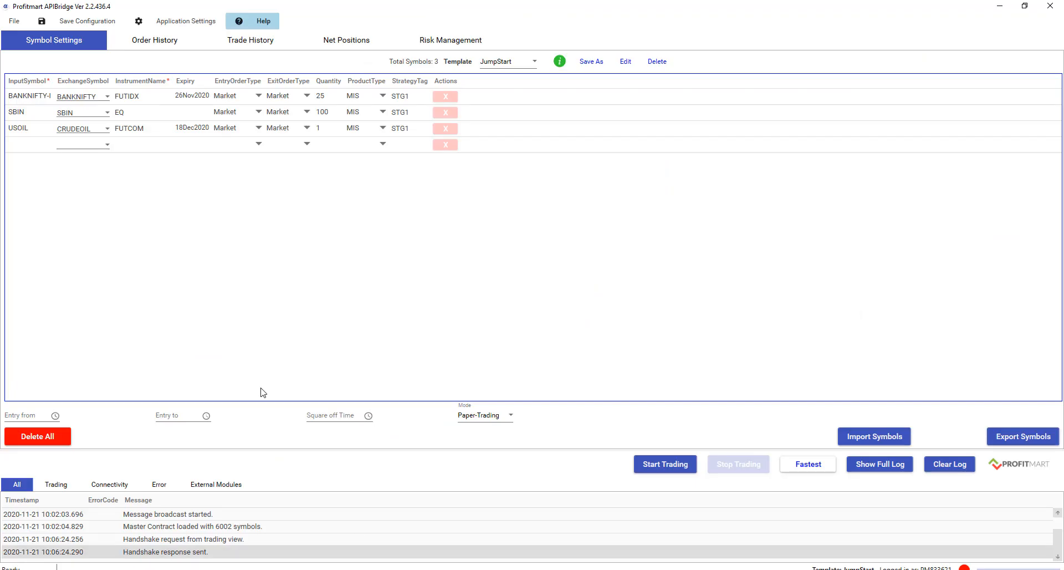
pyautogui.click(21, 146)
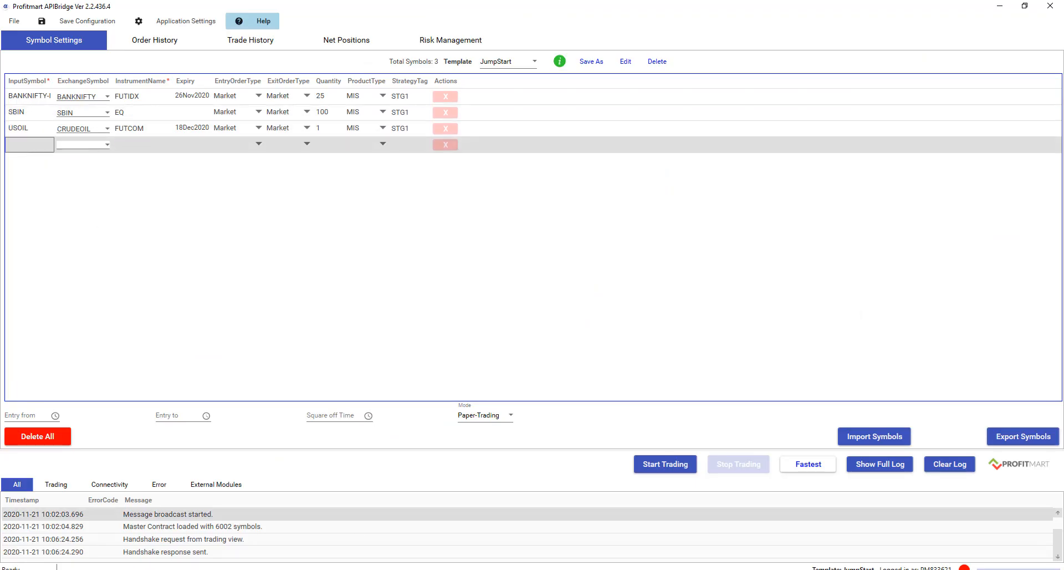
pyautogui.hotkey('alt', 'Tab')
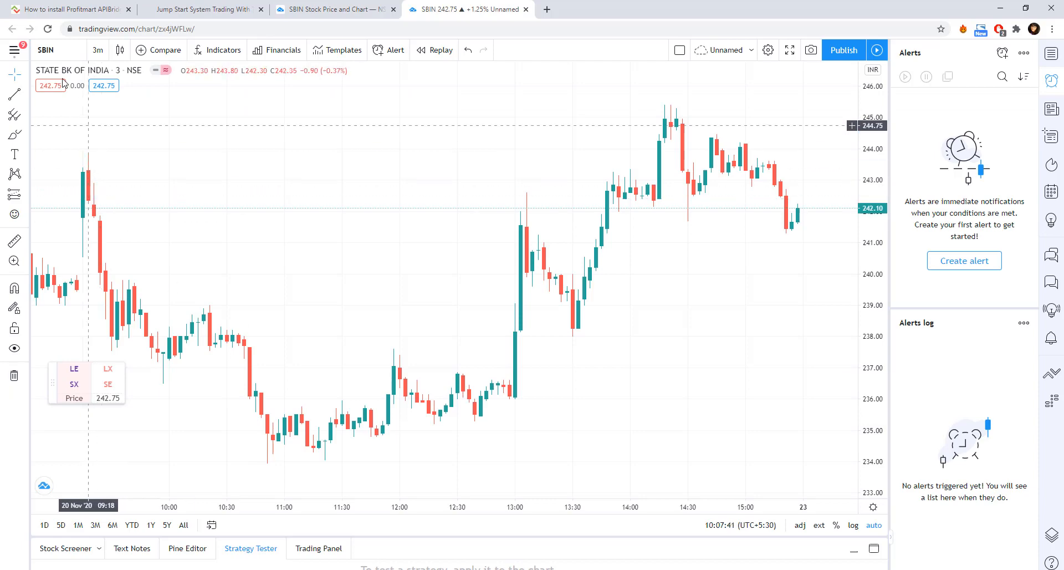
# Step: Change the TradingView chart's symbol to the NSE stock RELIANCE (Reliance Inds)
pyautogui.click(57, 53)
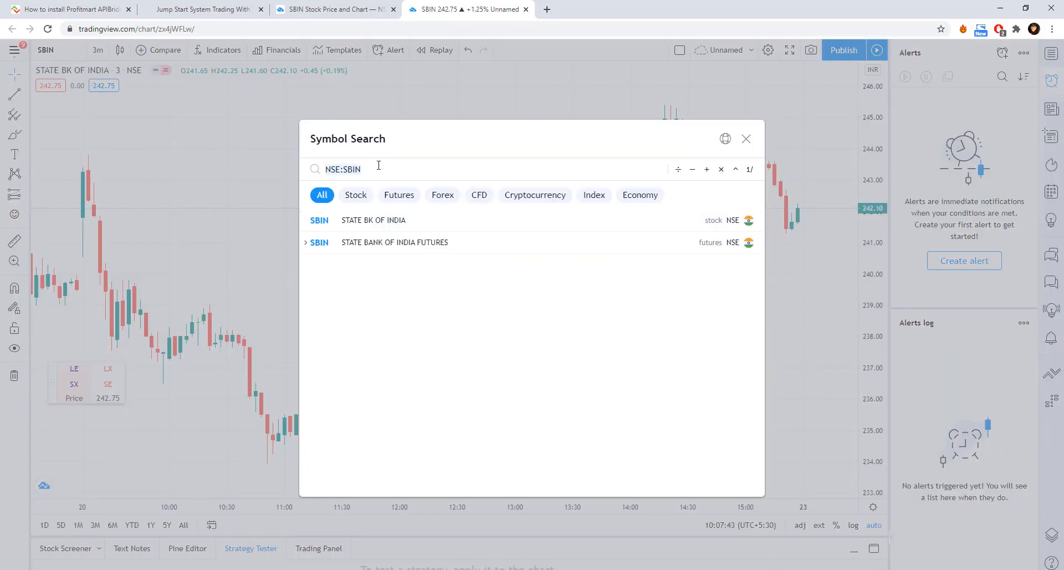
pyautogui.write('RE')
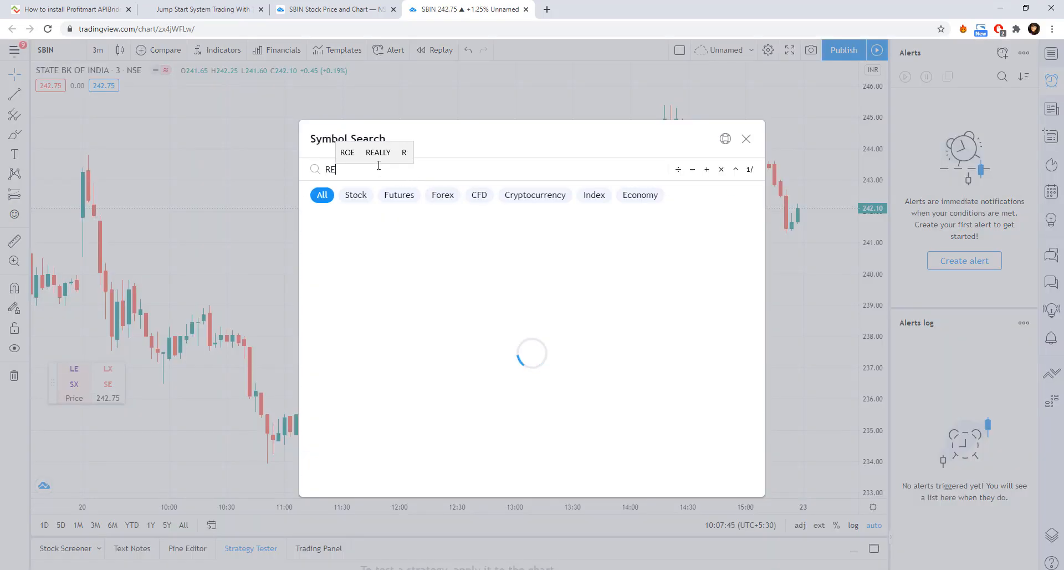
pyautogui.write('LIAN')
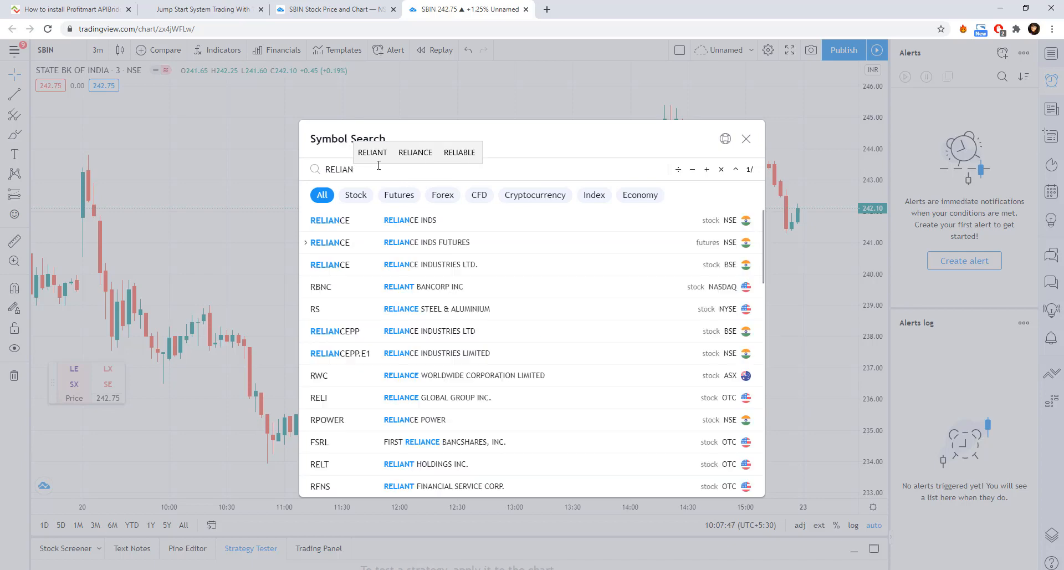
pyautogui.click(428, 222)
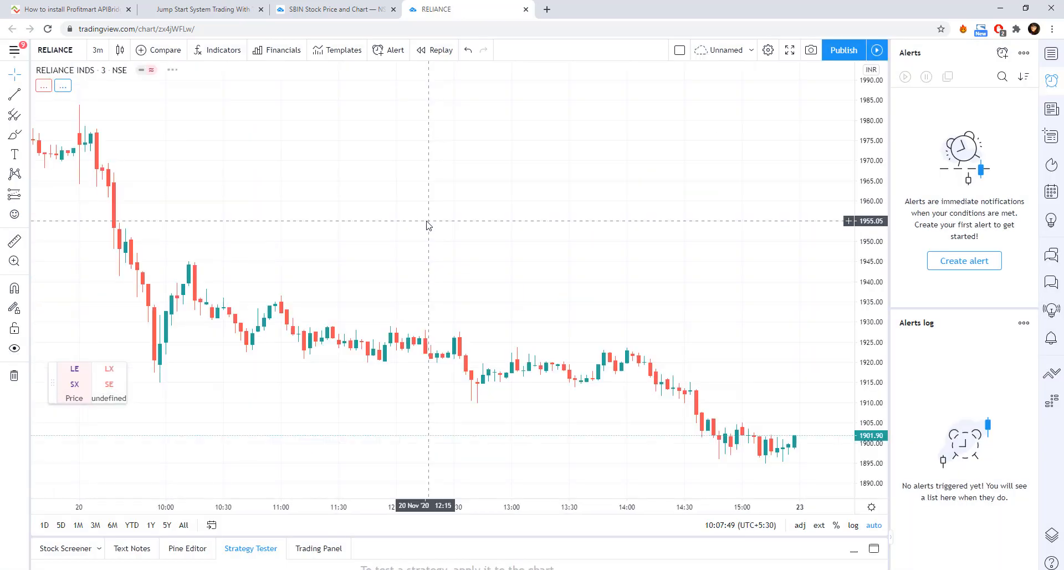
pyautogui.moveTo(414, 242); pyautogui.dragTo(432, 235)
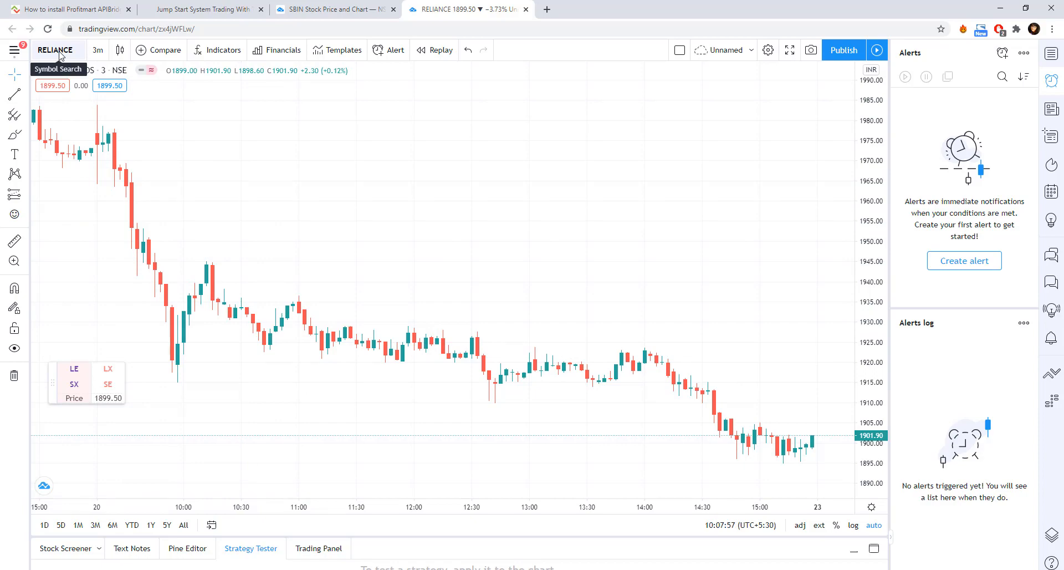
# Step: Switch to APIBridge and enter RELIANCE as the input symbol in the empty row of the symbol settings
pyautogui.click(312, 569)
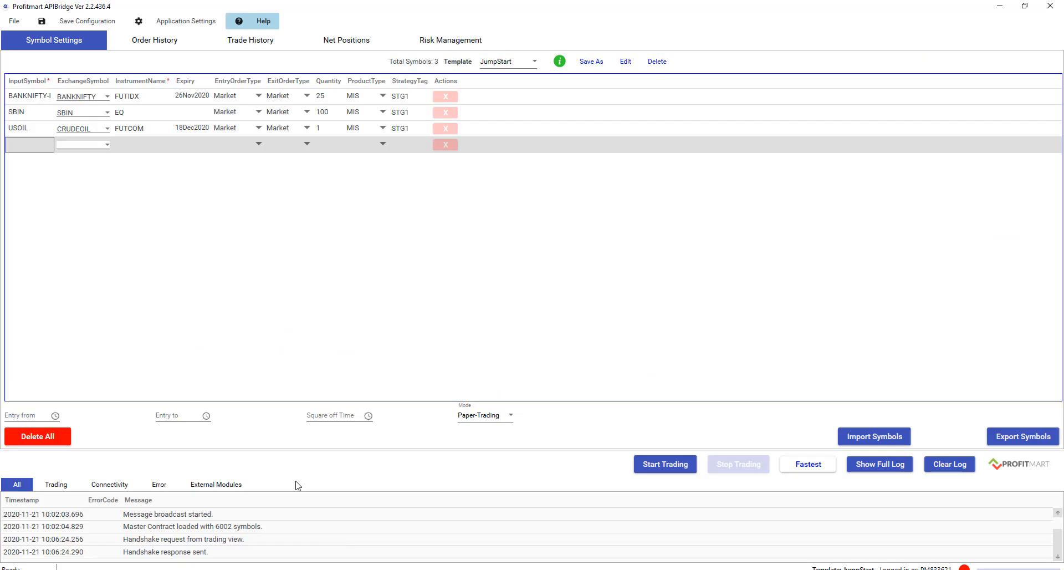
pyautogui.doubleClick(20, 145)
pyautogui.write('RELIANCE')
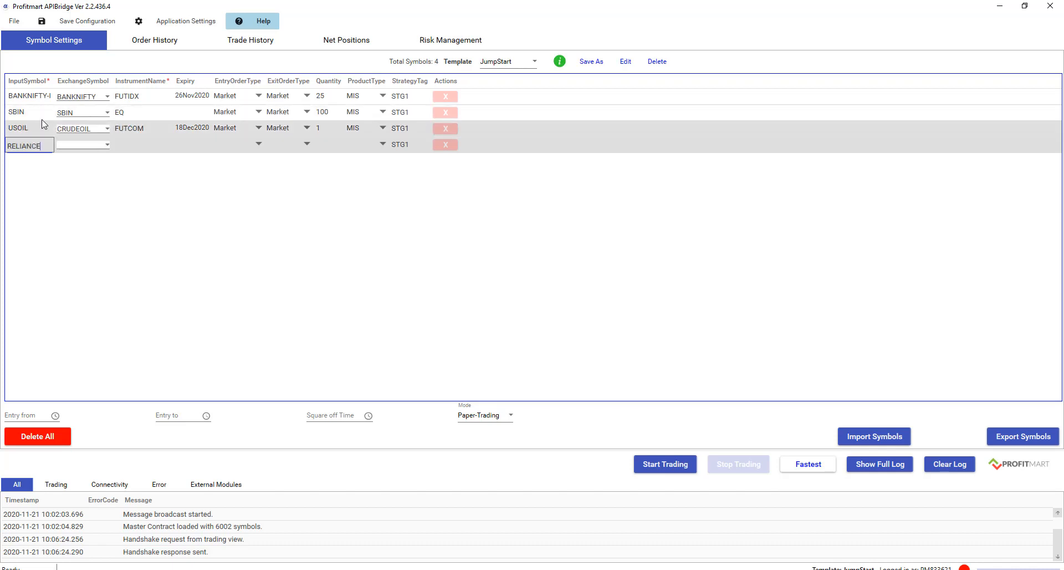
# Step: Set the exchange symbol of the RELIANCE row to RELIANCE EQ
pyautogui.click(95, 145)
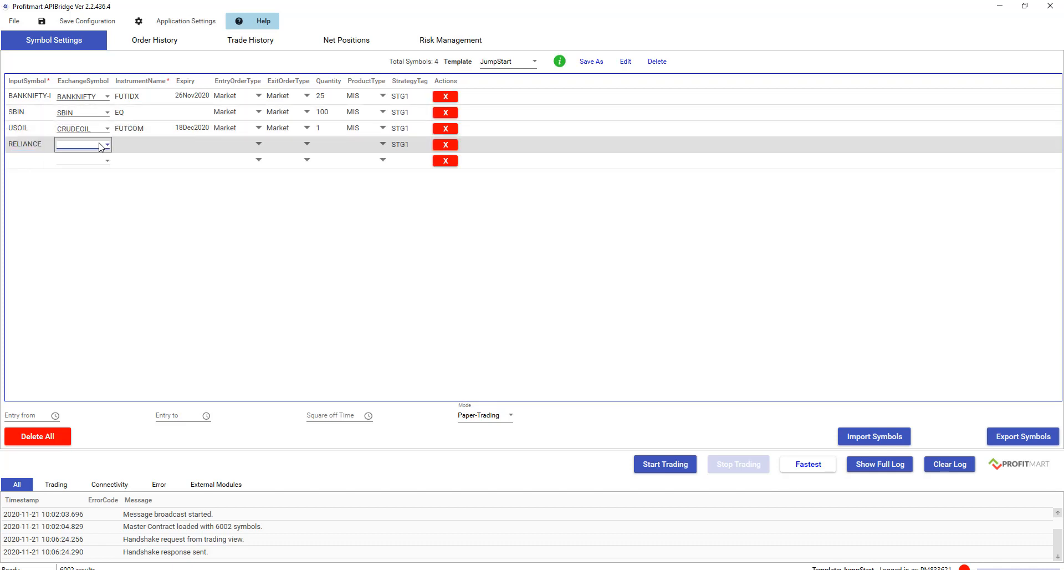
pyautogui.write('ELIANCE')
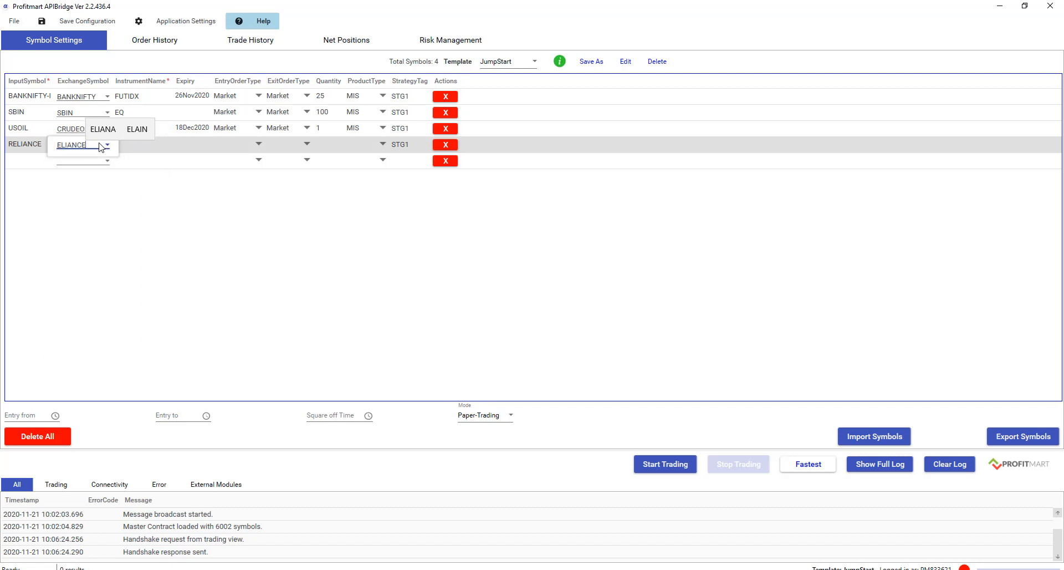
pyautogui.press('BackSpace')
pyautogui.press('BackSpace')
pyautogui.press('BackSpace')
pyautogui.press('BackSpace')
pyautogui.press('BackSpace')
pyautogui.press('BackSpace')
pyautogui.press('BackSpace')
pyautogui.write('R')
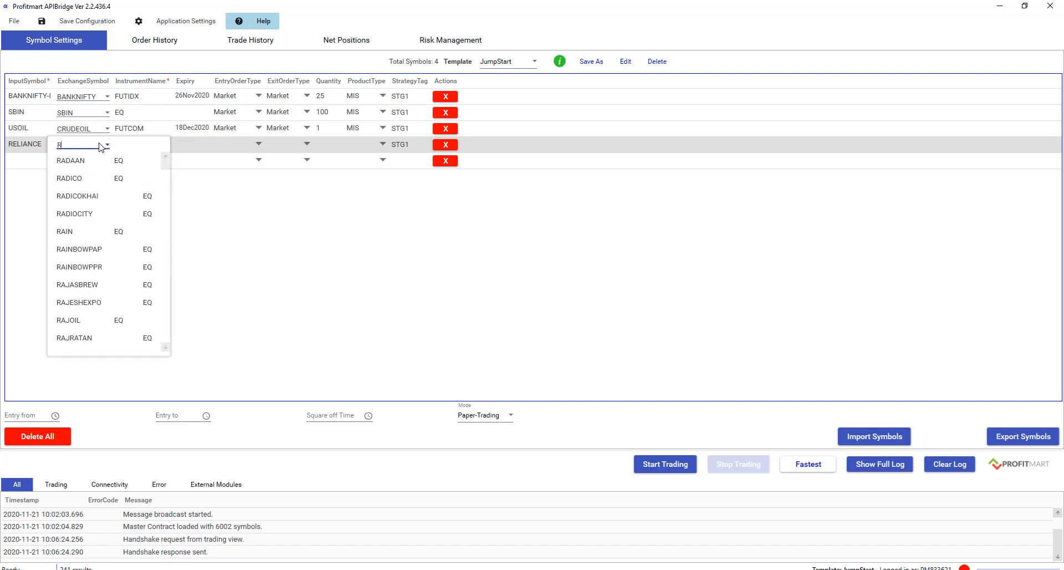
pyautogui.write('ELI')
pyautogui.write('ANCE')
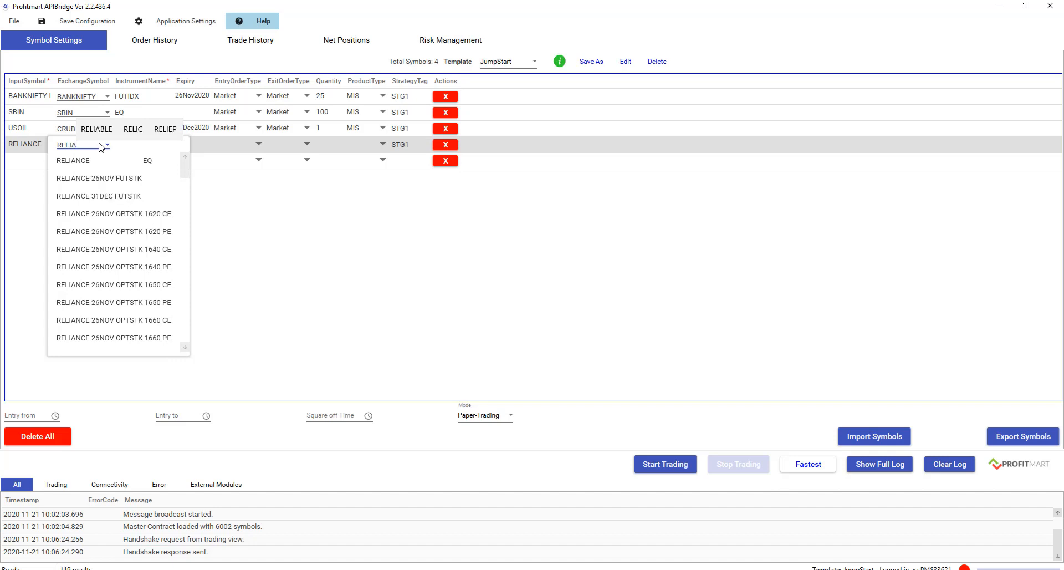
pyautogui.click(106, 161)
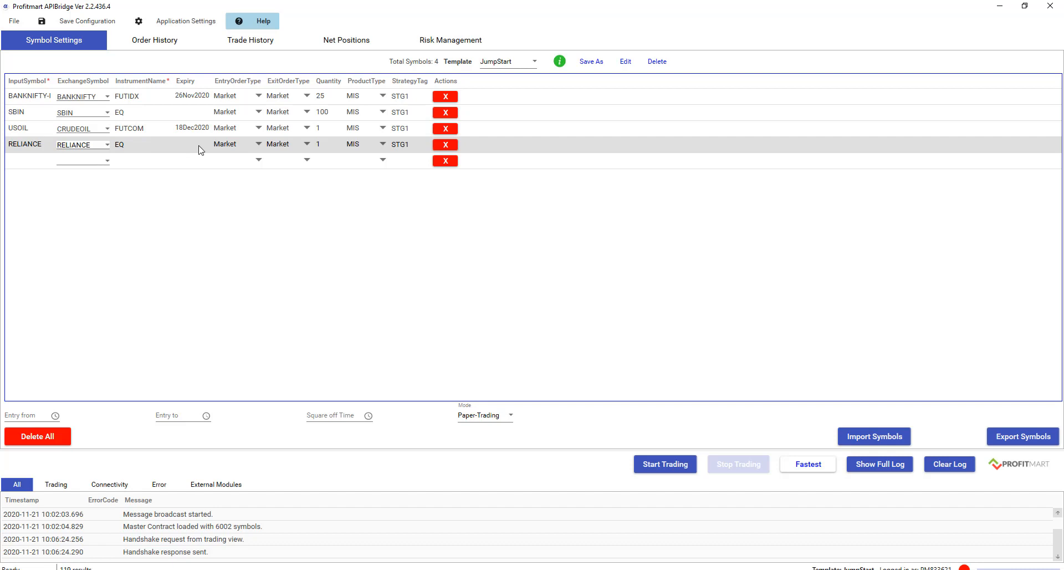
# Step: Examine the available entry order types, exit order types, quantity and product types for the RELIANCE row
pyautogui.click(255, 147)
pyautogui.click(255, 145)
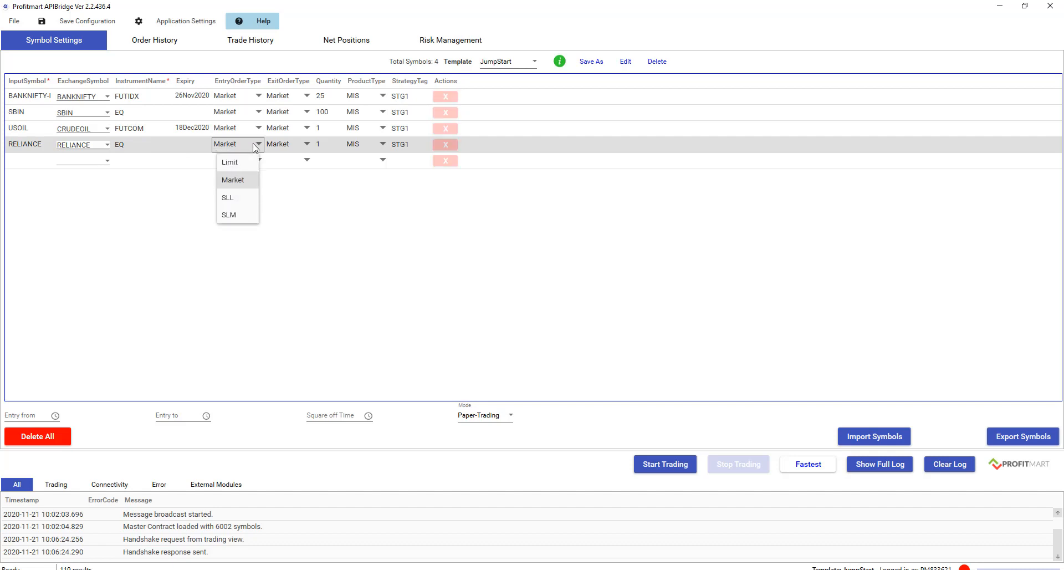
pyautogui.click(289, 147)
pyautogui.click(289, 147)
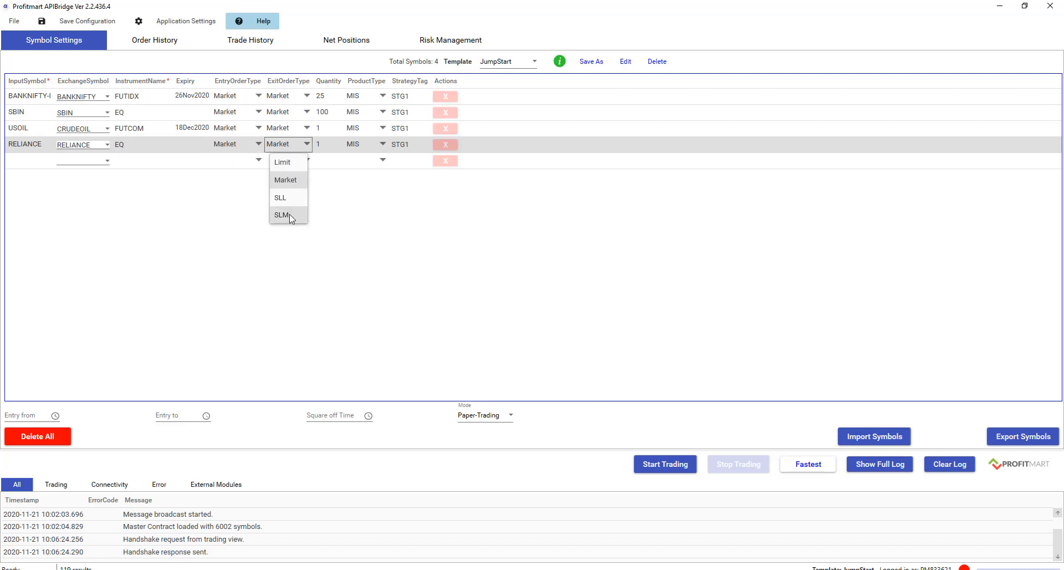
pyautogui.click(335, 144)
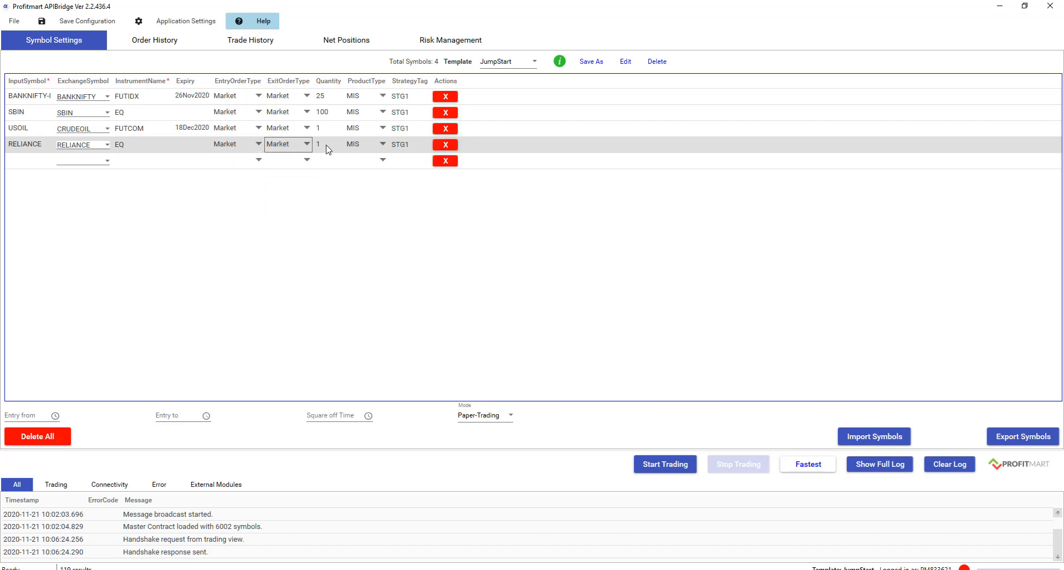
pyautogui.click(328, 149)
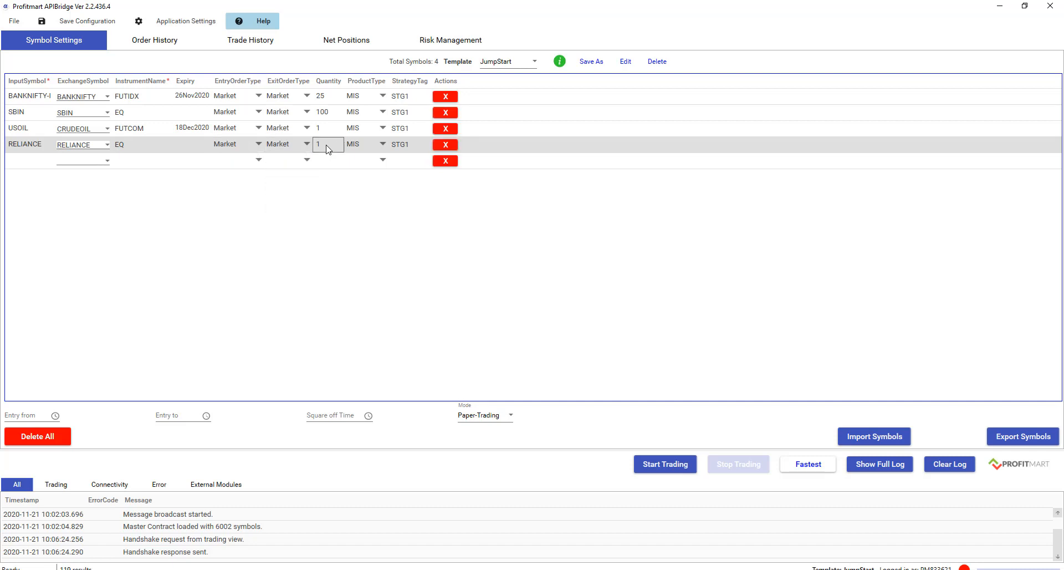
pyautogui.click(379, 146)
pyautogui.click(379, 147)
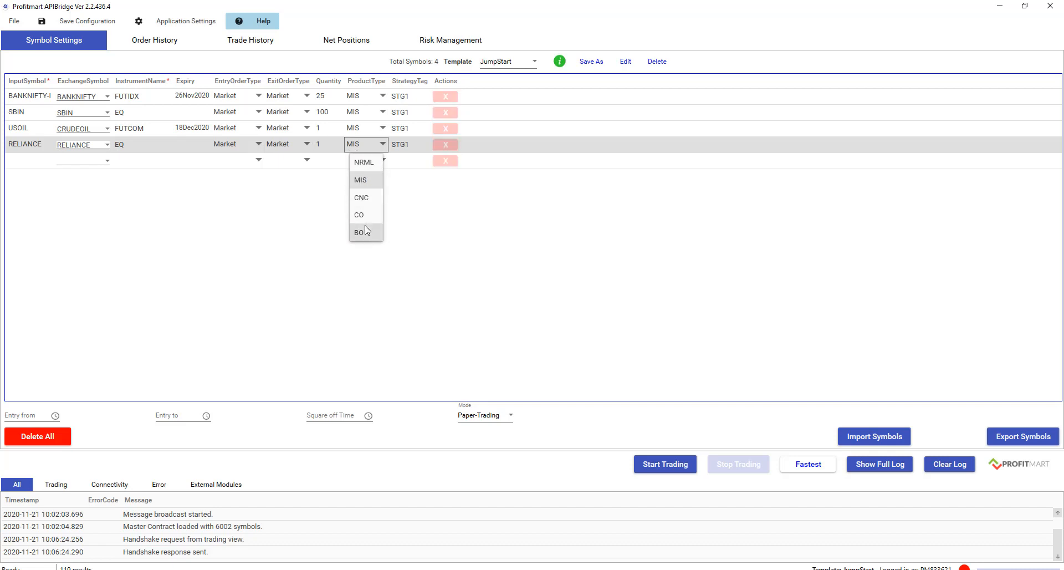
pyautogui.click(368, 148)
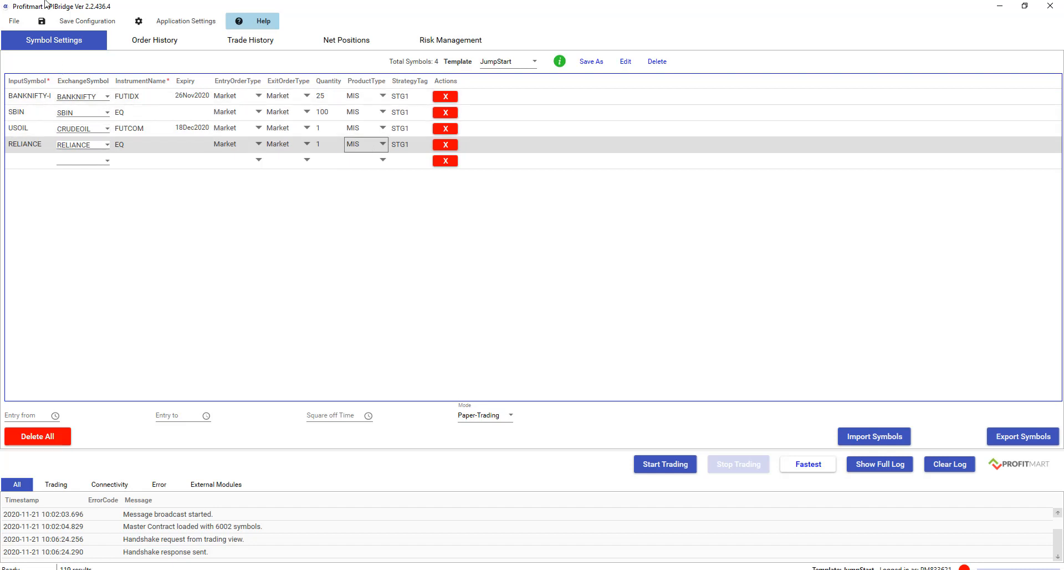
# Step: Save the APIBridge configuration and start trading, returning to the RELIANCE chart in TradingView
pyautogui.click(83, 21)
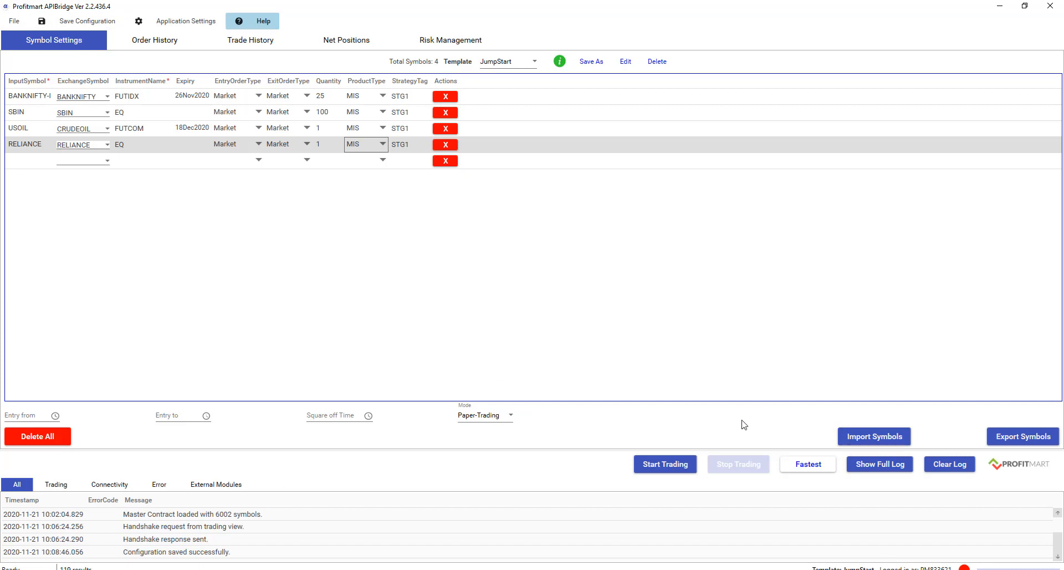
pyautogui.click(659, 474)
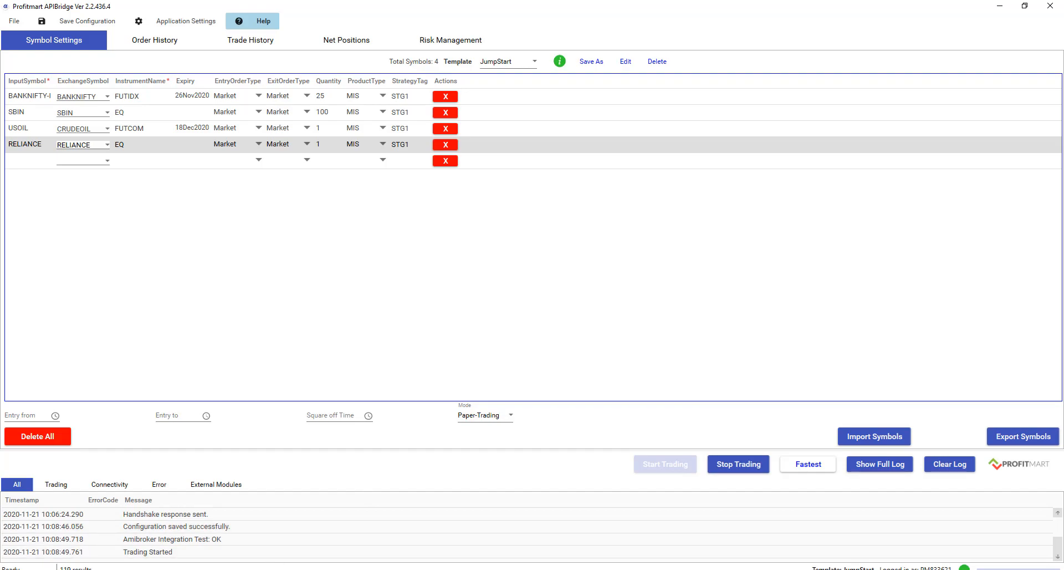
pyautogui.click(231, 532)
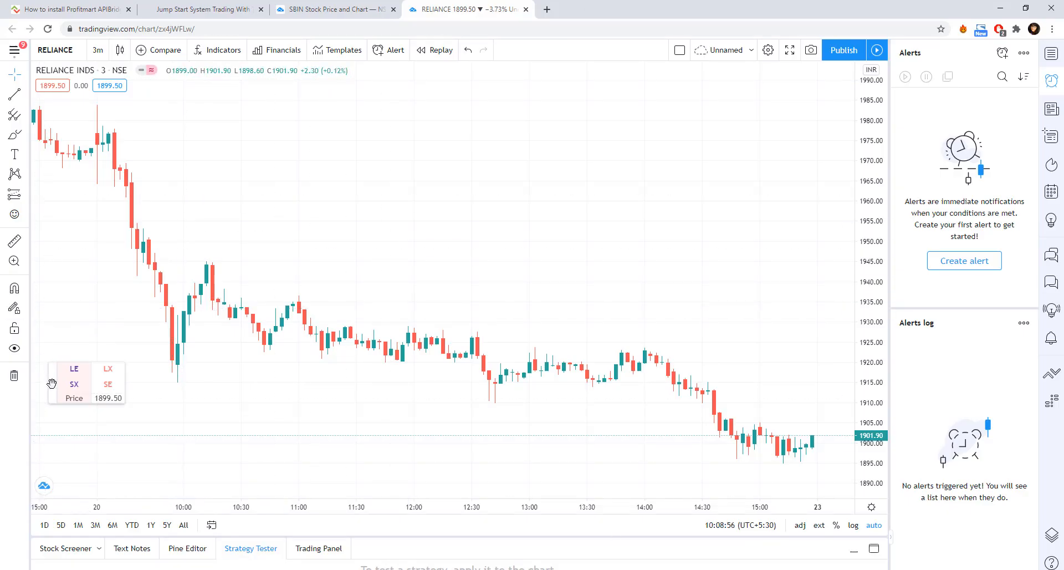
# Step: Move the floating order box higher on the RELIANCE chart and send a long entry (LE) order
pyautogui.moveTo(51, 366); pyautogui.dragTo(44, 259)
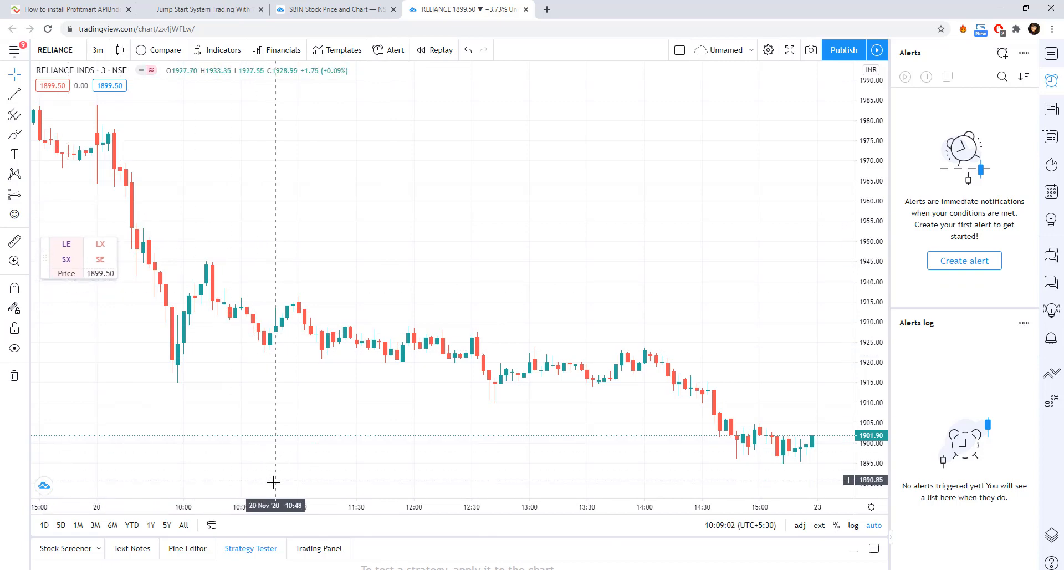
pyautogui.moveTo(43, 254); pyautogui.dragTo(46, 279)
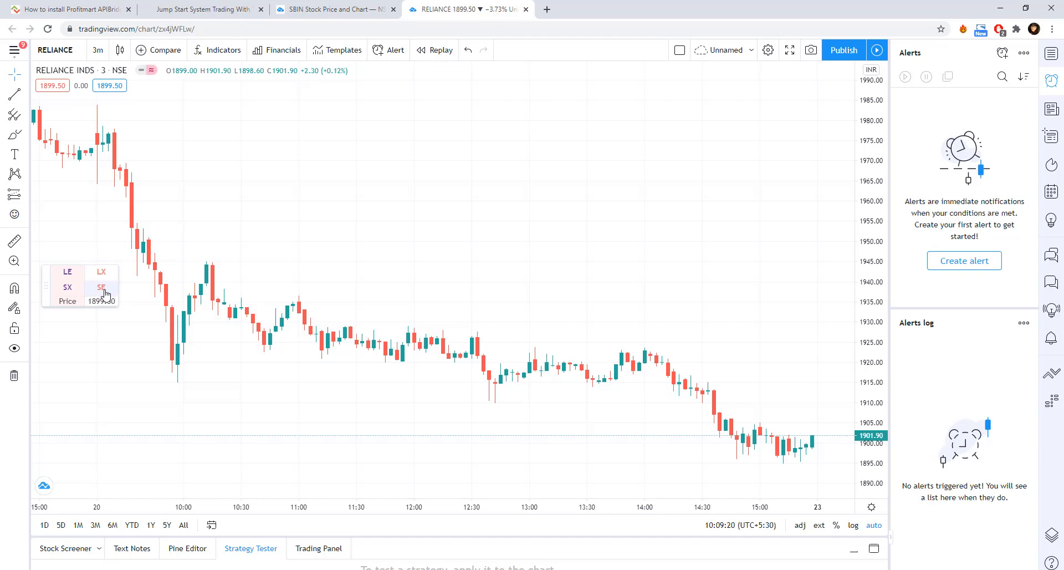
pyautogui.click(67, 272)
# Step: Switch to APIBridge and review the net positions and trade history, dismissing the login notice
pyautogui.moveTo(366, 569)
pyautogui.click(366, 538)
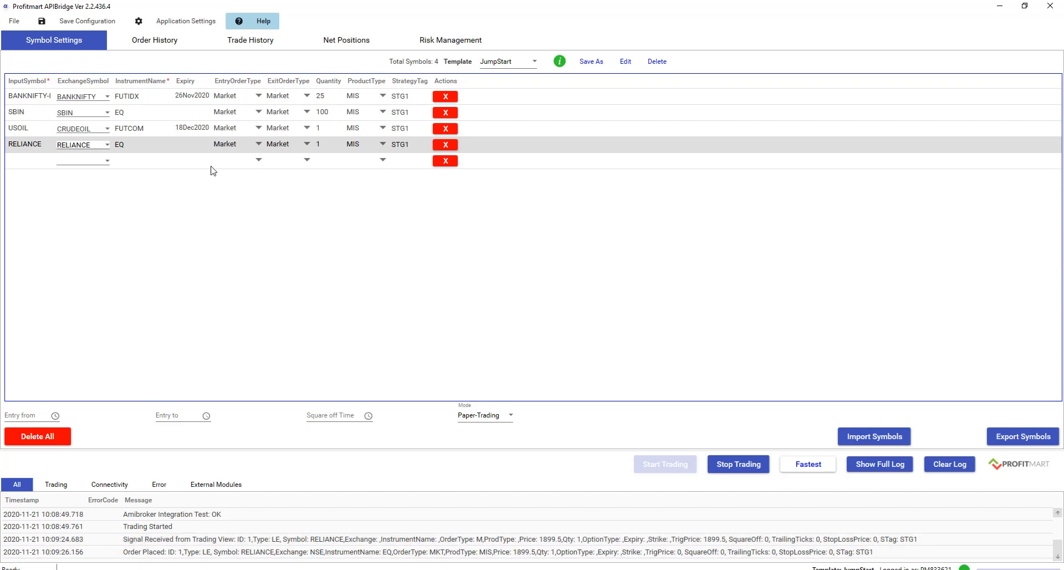
pyautogui.click(352, 44)
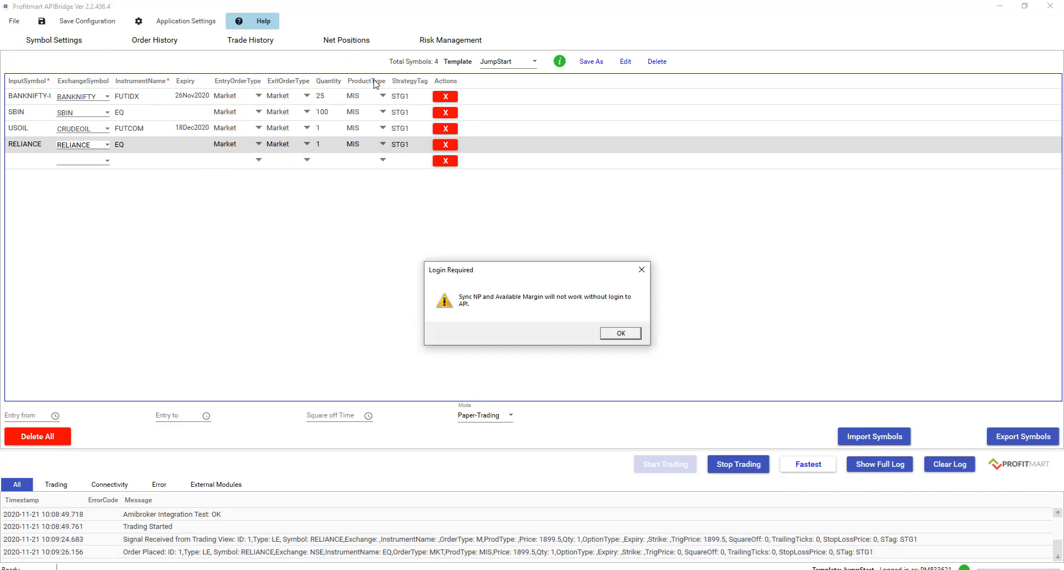
pyautogui.click(622, 336)
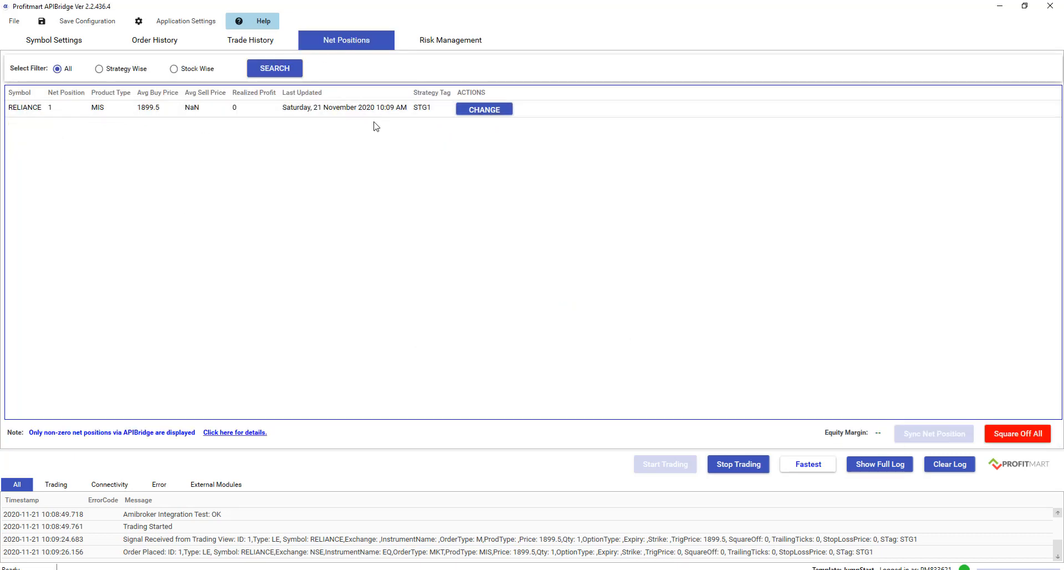
pyautogui.click(243, 44)
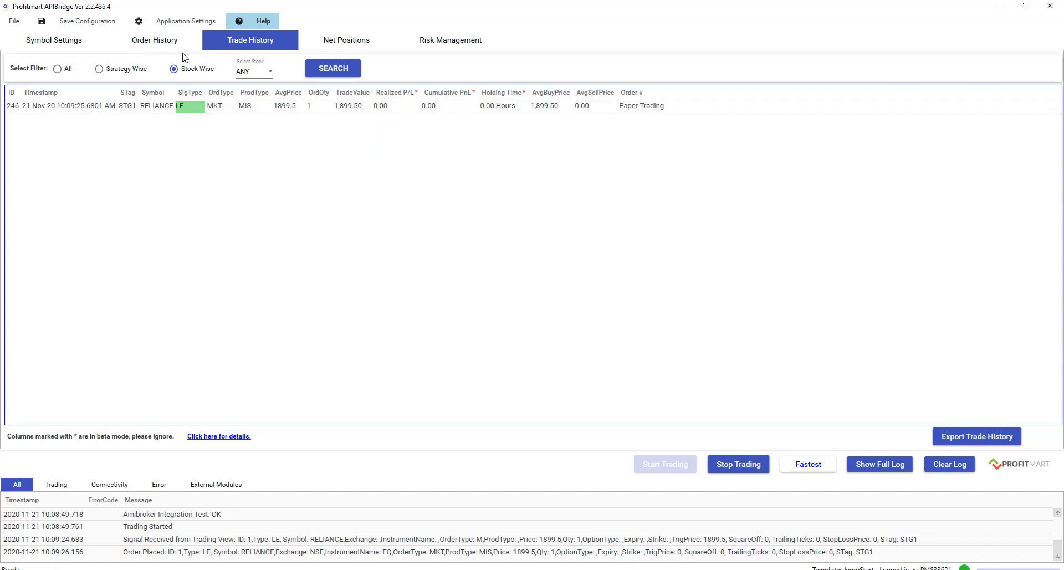
# Step: Return to the RELIANCE chart in TradingView and send the LX, SE and SX orders from the order box
pyautogui.hotkey('alt', 'Tab')
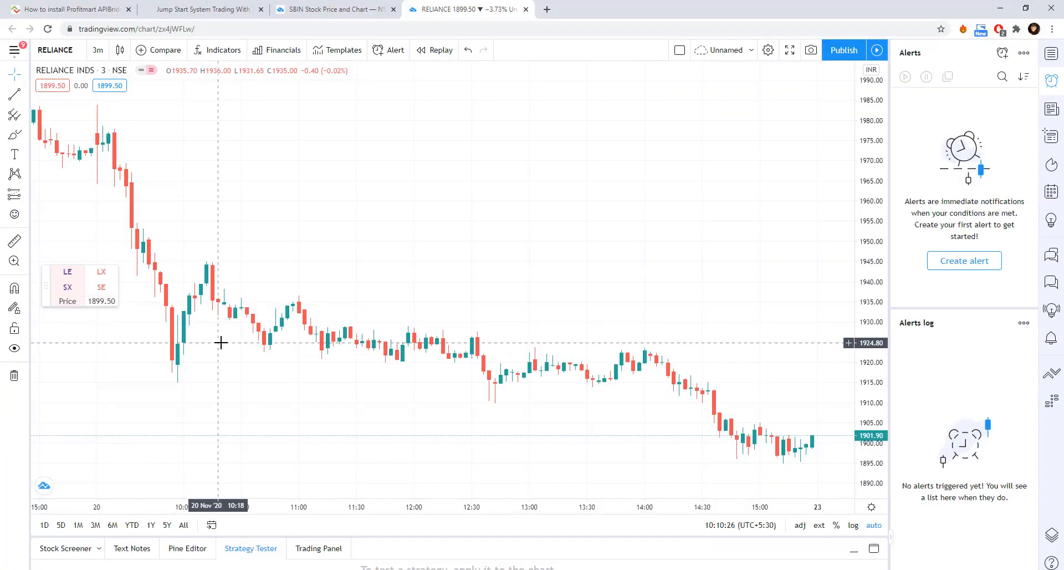
pyautogui.click(102, 278)
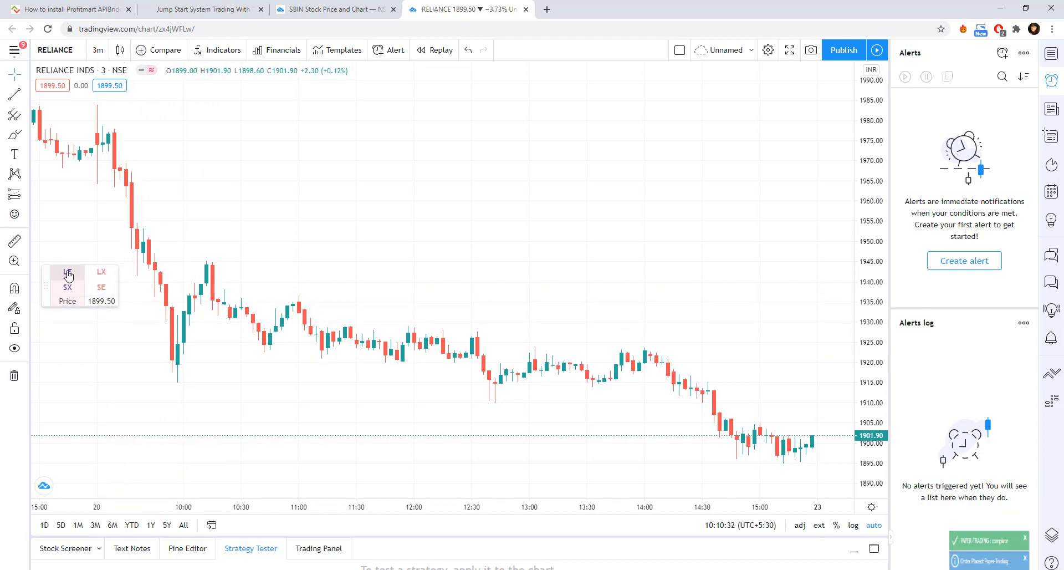
pyautogui.click(108, 279)
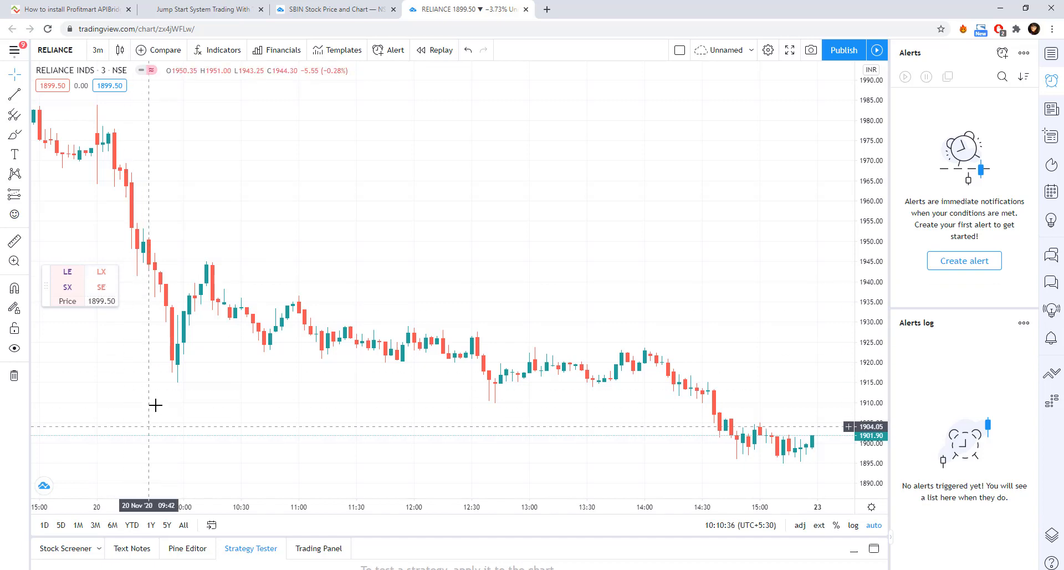
pyautogui.click(106, 290)
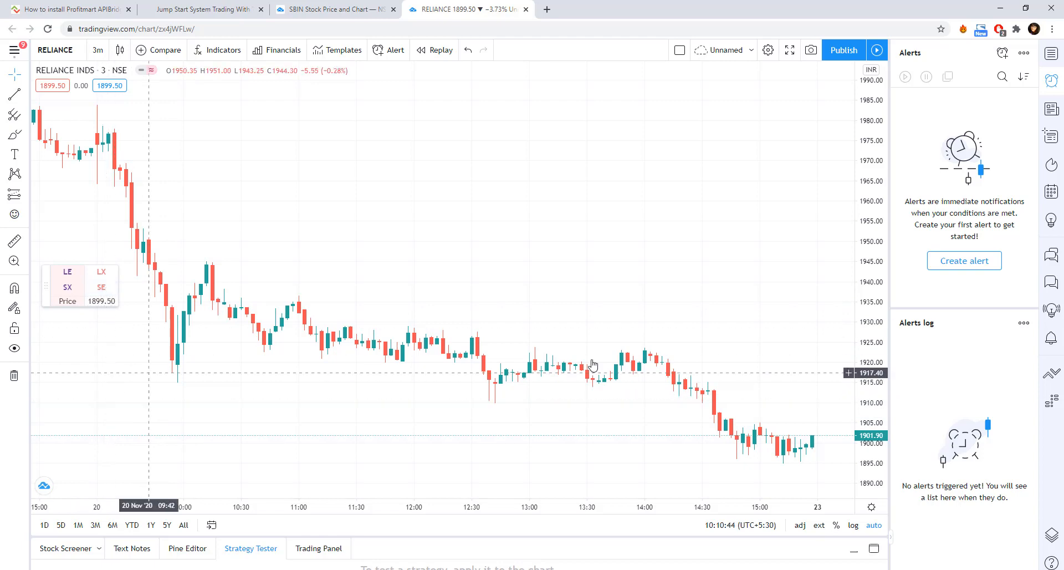
pyautogui.click(107, 292)
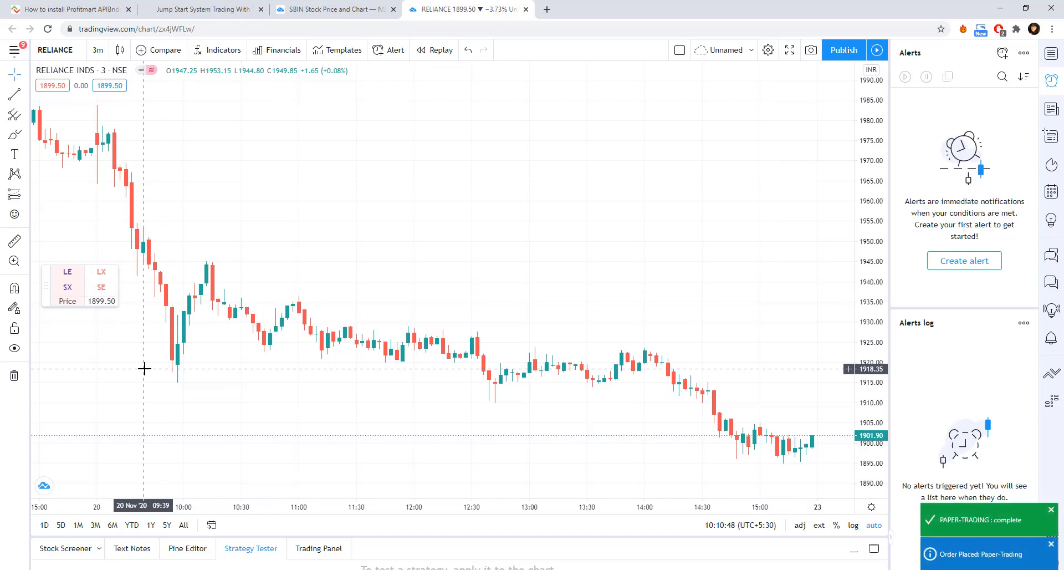
pyautogui.click(66, 290)
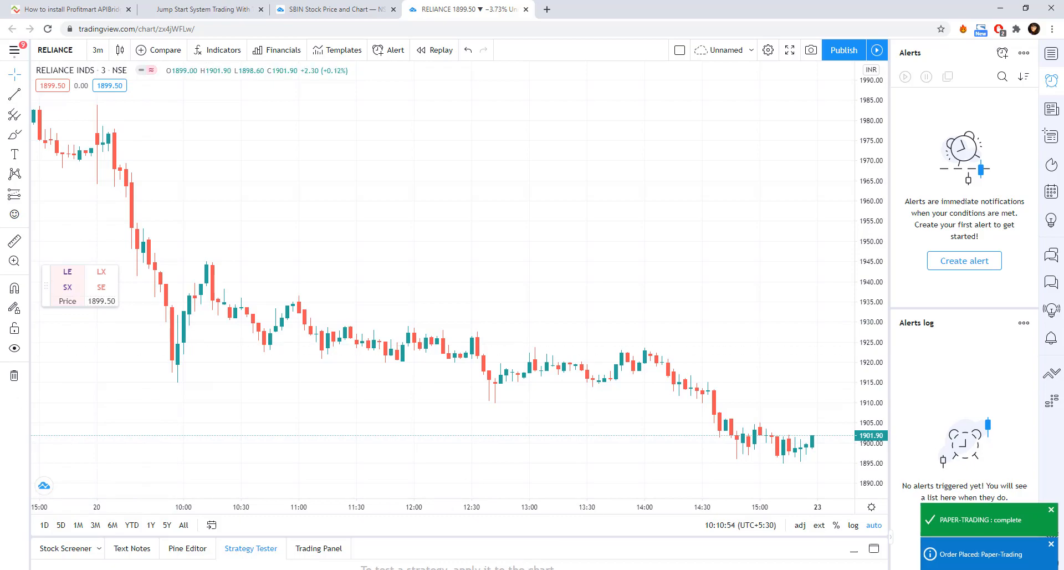
# Step: Check the received signals and placed orders in the APIBridge message log, returning to TradingView in Chrome
pyautogui.click(157, 569)
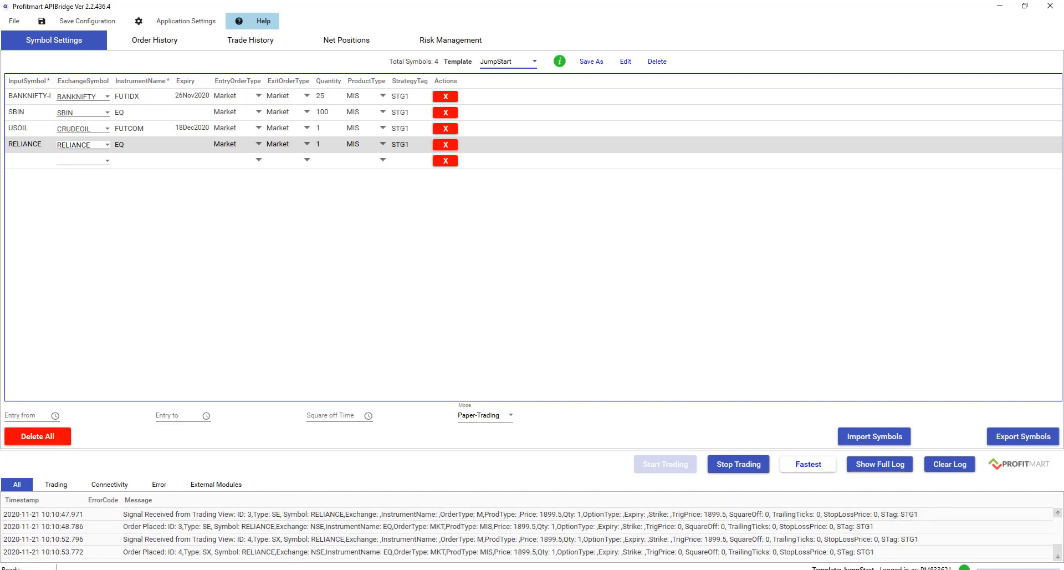
pyautogui.moveTo(230, 569)
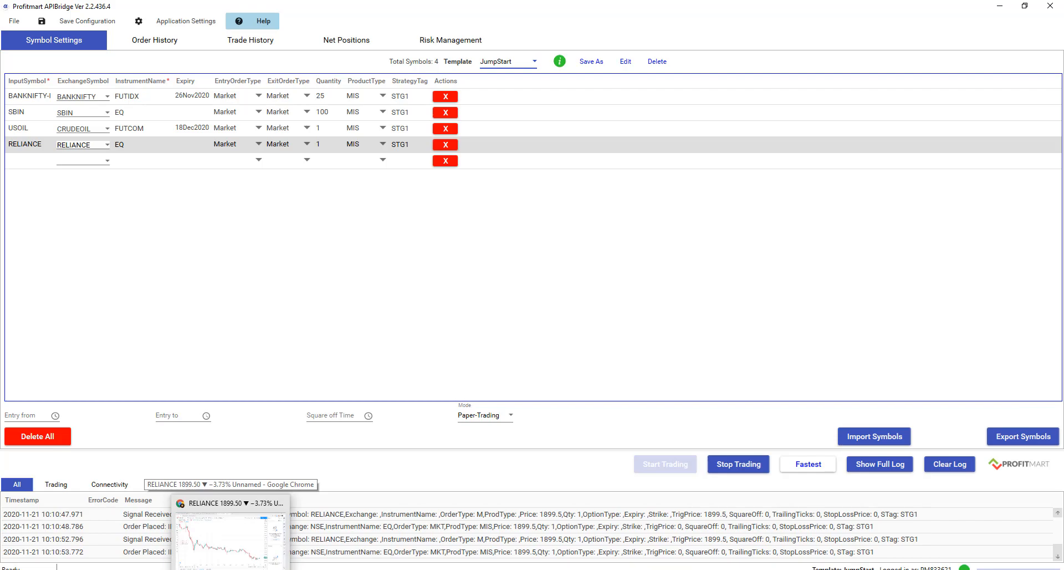
pyautogui.click(231, 540)
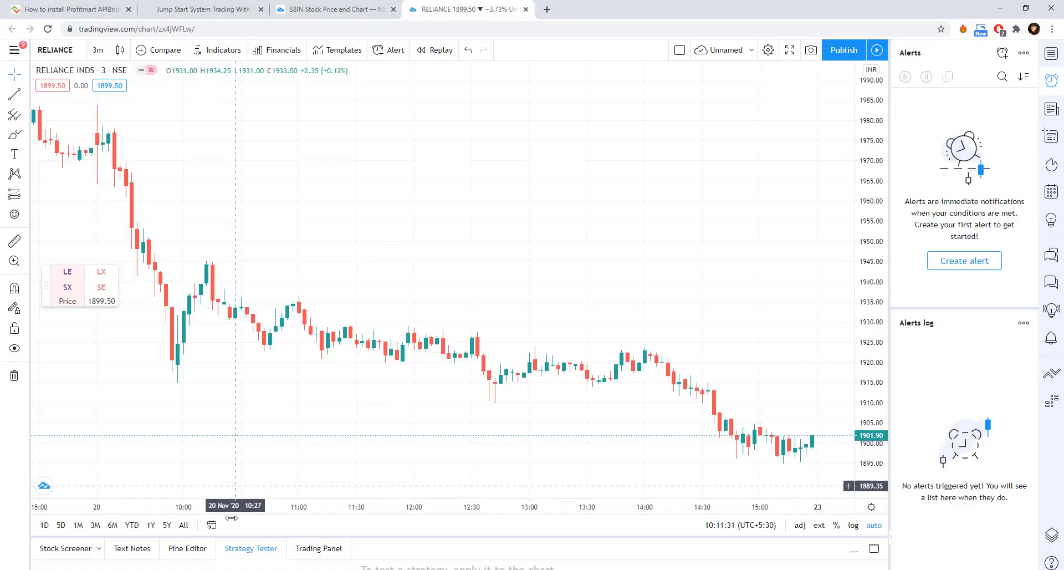
pyautogui.click(230, 569)
pyautogui.click(231, 569)
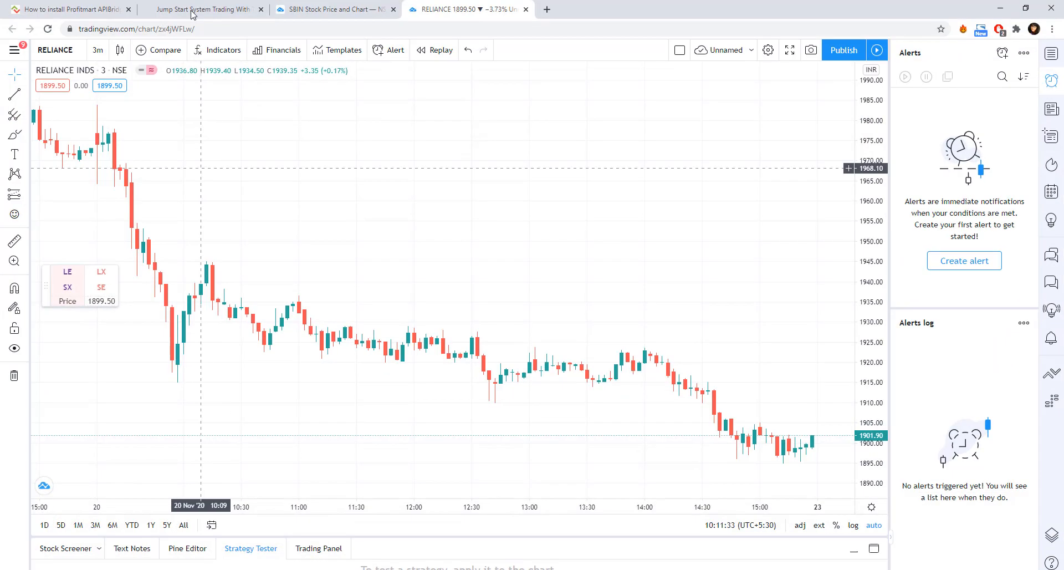
# Step: Open the FAQs on TradingView Algo Trading from the TradingView Connection section of the MyCoder help center
pyautogui.click(194, 9)
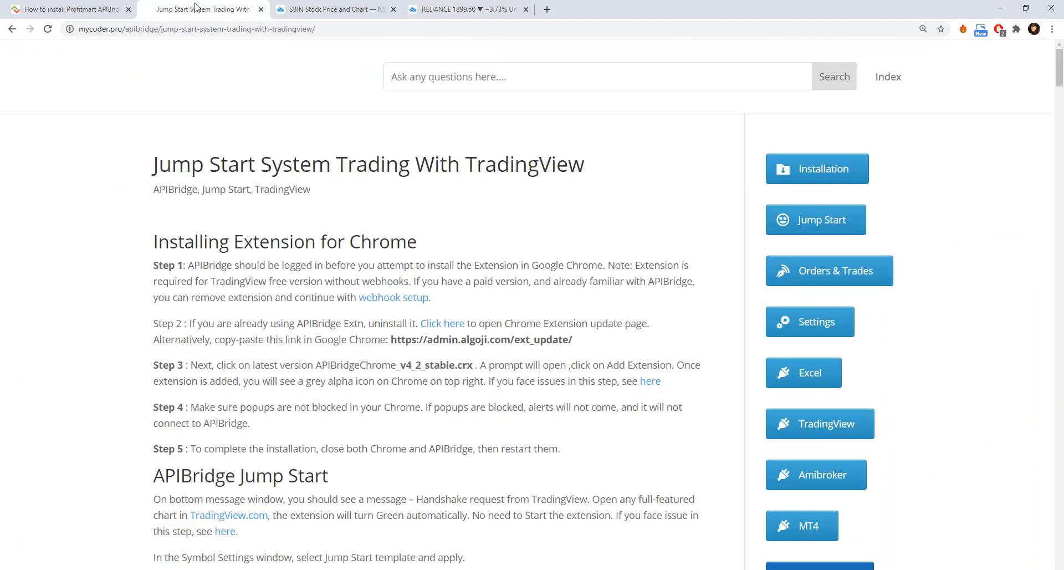
pyautogui.click(11, 31)
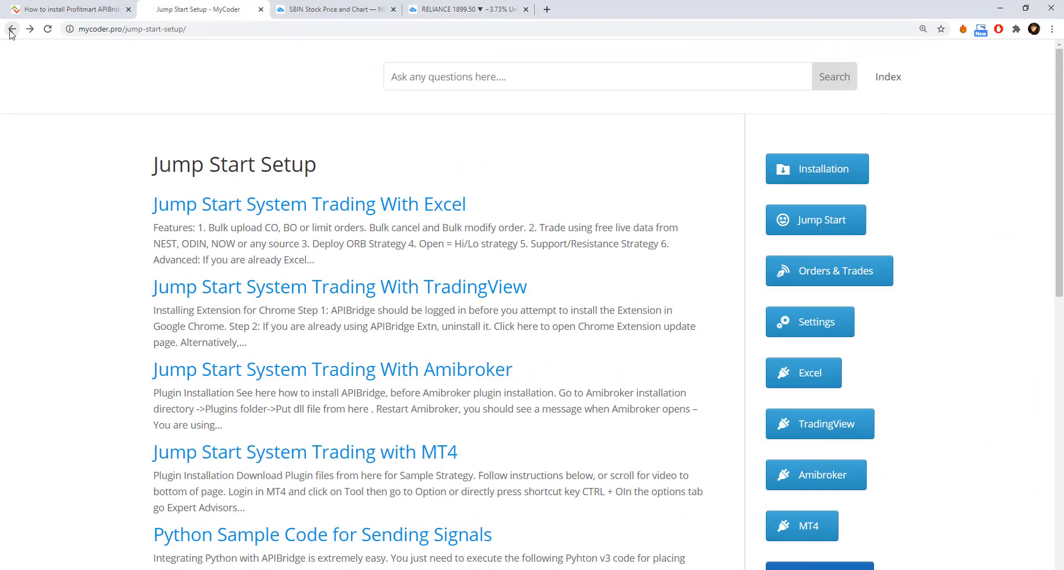
pyautogui.click(11, 31)
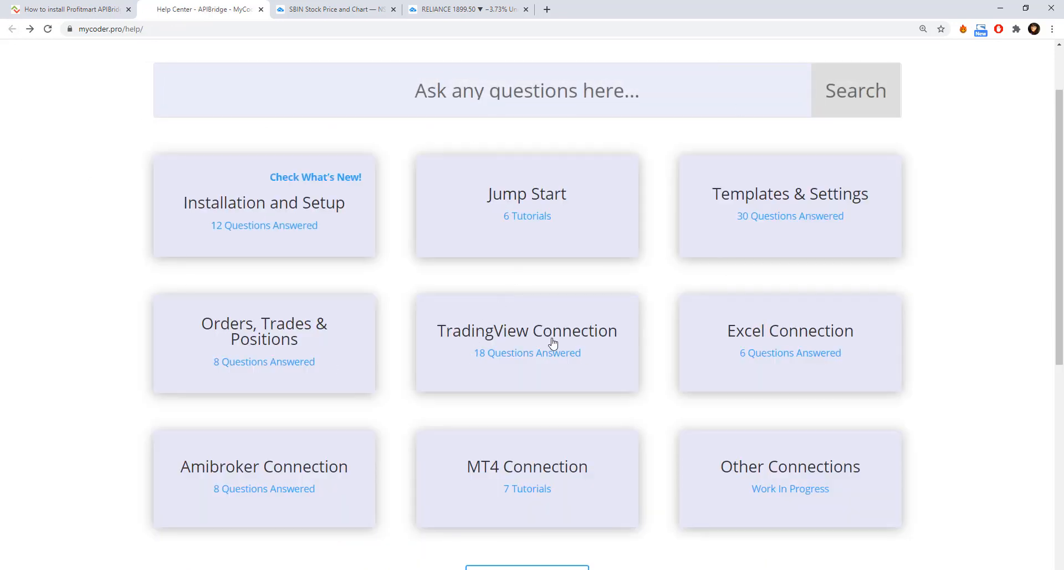
pyautogui.click(527, 327)
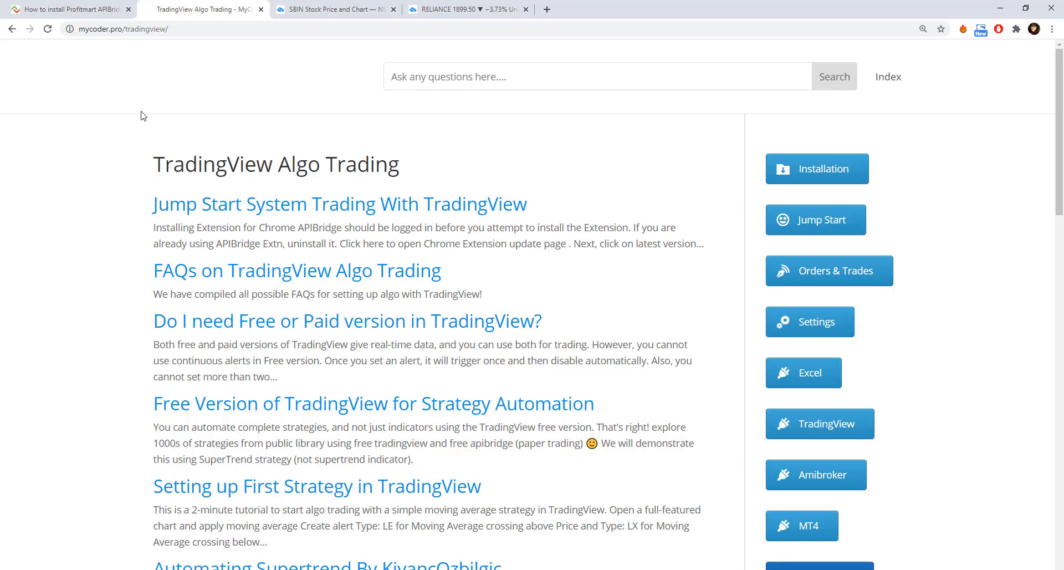
pyautogui.click(308, 277)
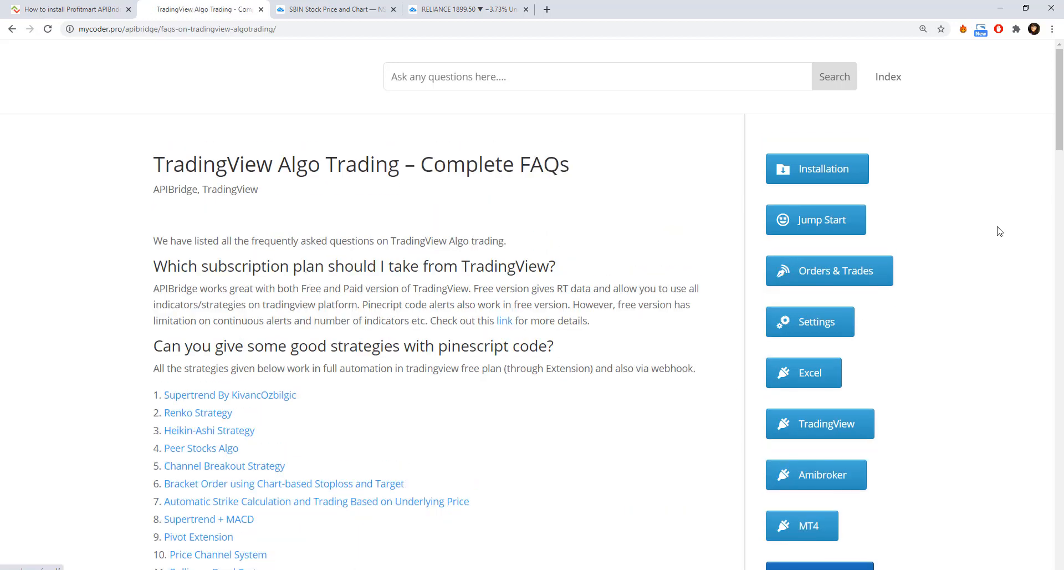
# Step: Open the first Supertrend article from the FAQ's list of strategies with Pine Script code
pyautogui.scroll(-5, 350, 236)
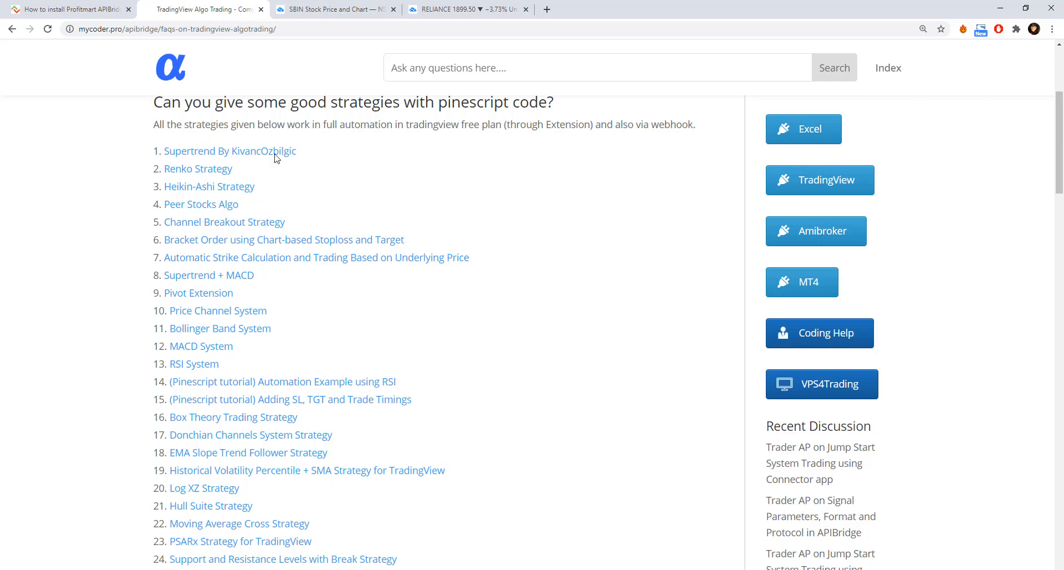
pyautogui.moveTo(1061, 138)
pyautogui.mouseDown()
pyautogui.moveTo(1062, 160)
pyautogui.moveTo(1063, 146)
pyautogui.mouseUp()
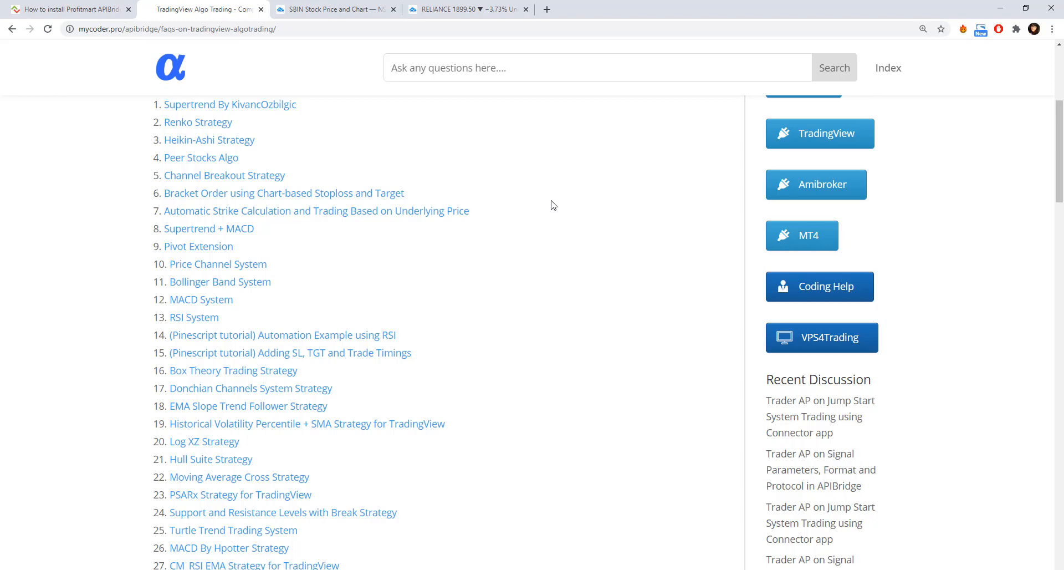
pyautogui.moveTo(1060, 189); pyautogui.dragTo(1060, 184)
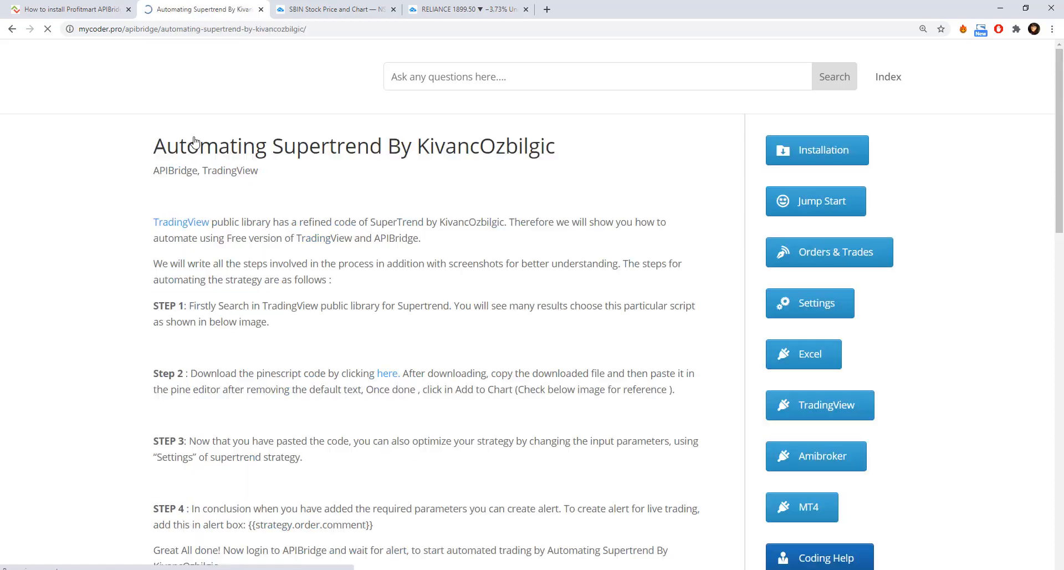
# Step: Open the Pine Script code linked in Step 2 of the Supertrend article and copy all of it
pyautogui.moveTo(1063, 89)
pyautogui.mouseDown()
pyautogui.moveTo(1062, 104)
pyautogui.moveTo(1063, 94)
pyautogui.mouseUp()
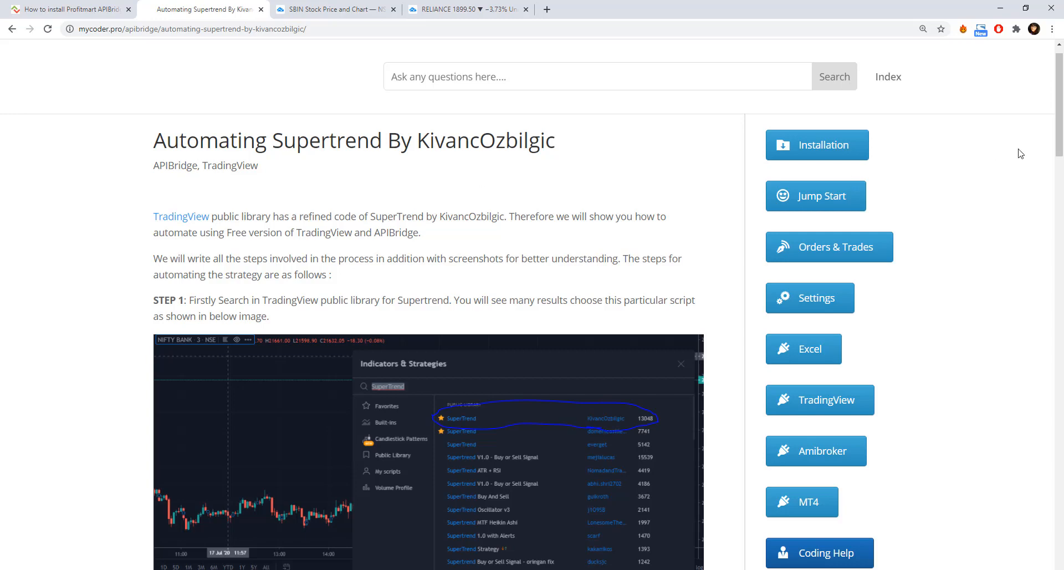
pyautogui.moveTo(1061, 118); pyautogui.dragTo(1027, 126)
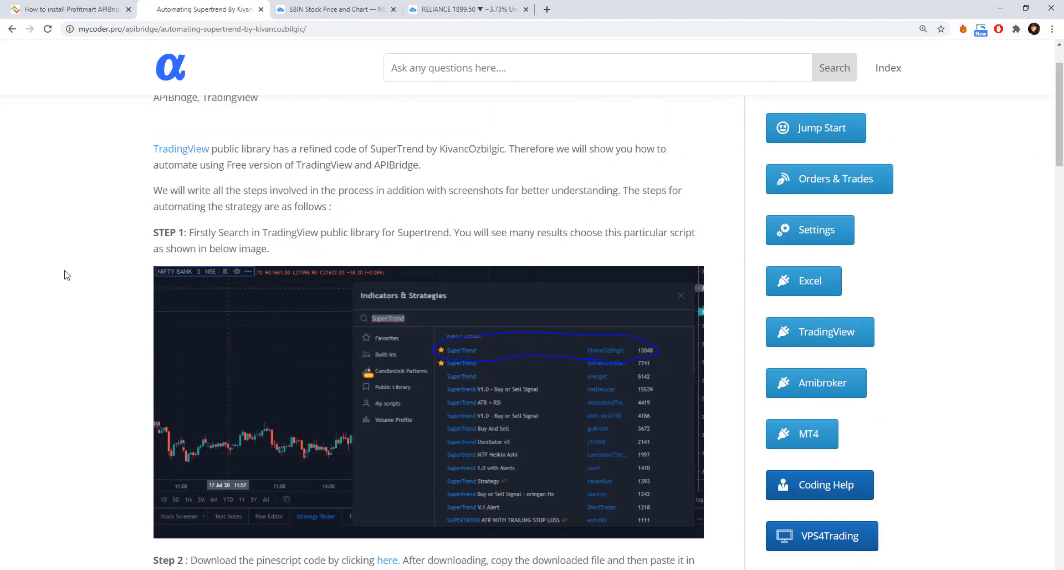
pyautogui.scroll(-5, 795, 191)
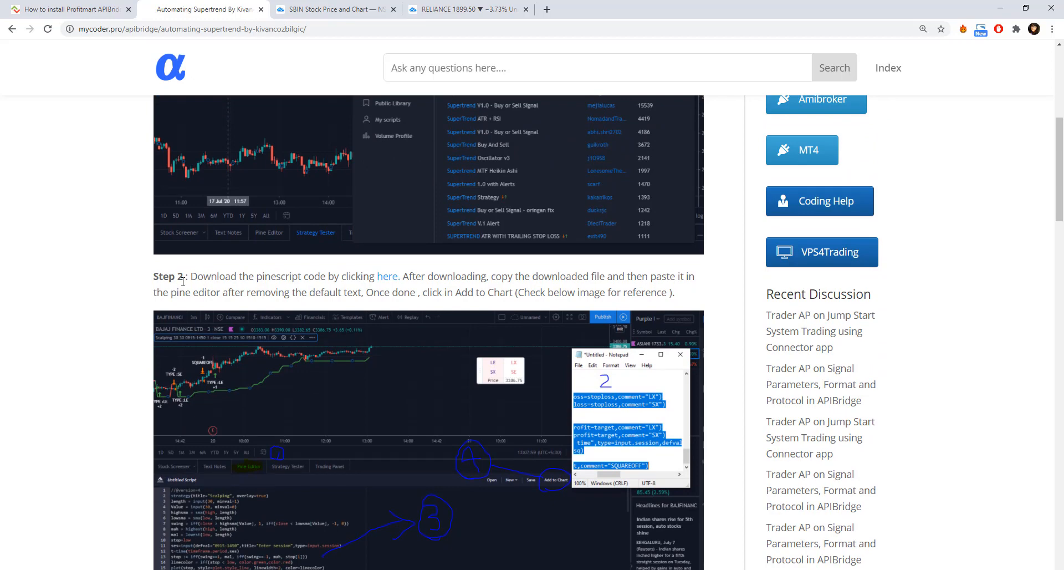
pyautogui.click(393, 282)
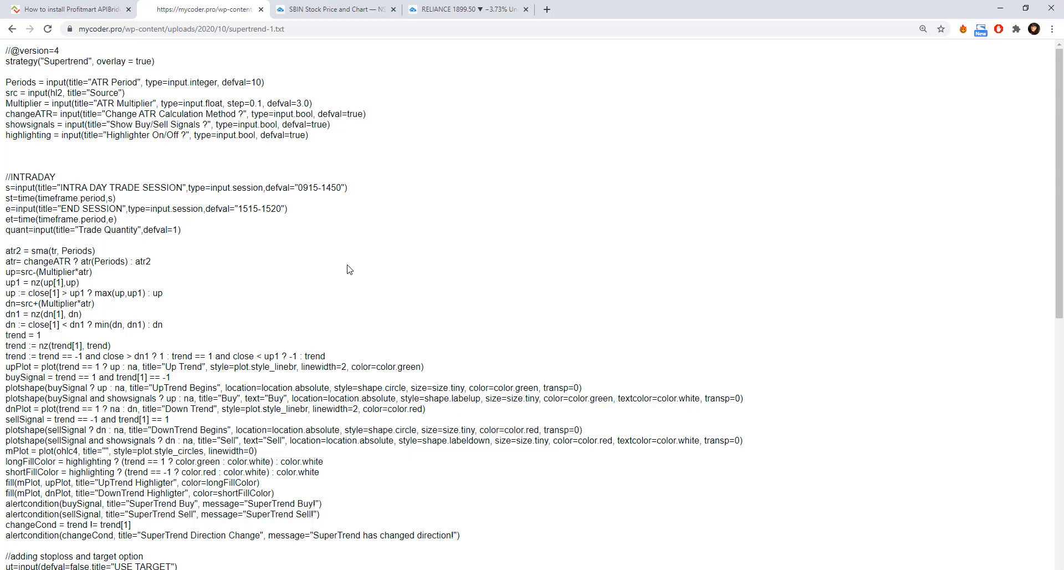
pyautogui.hotkey('ctrl', 'a')
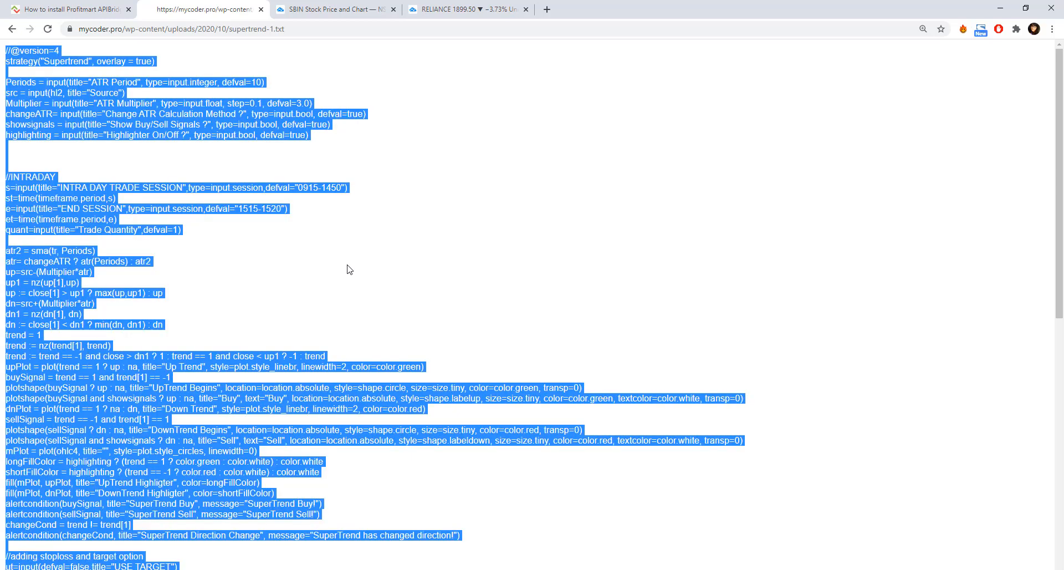
# Step: Replace the default script in the RELIANCE chart's Pine Editor with the copied Supertrend strategy code
pyautogui.click(453, 6)
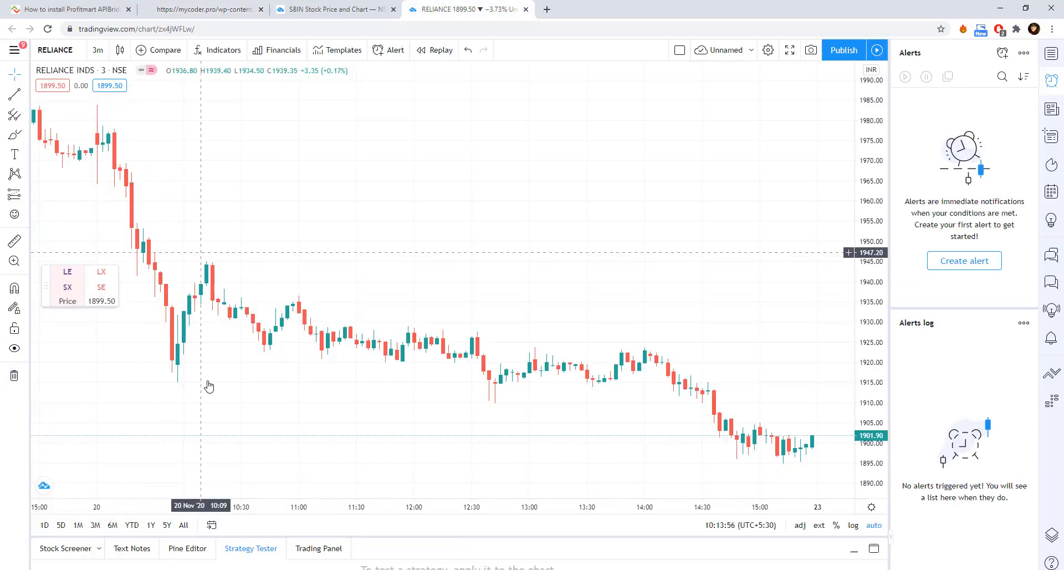
pyautogui.click(190, 550)
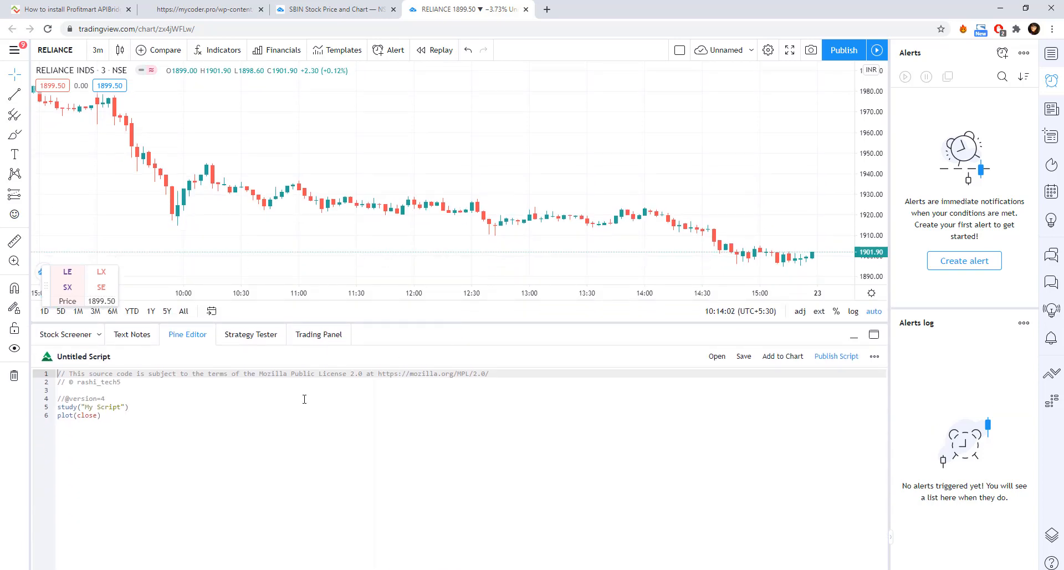
pyautogui.hotkey('ctrl', 'a')
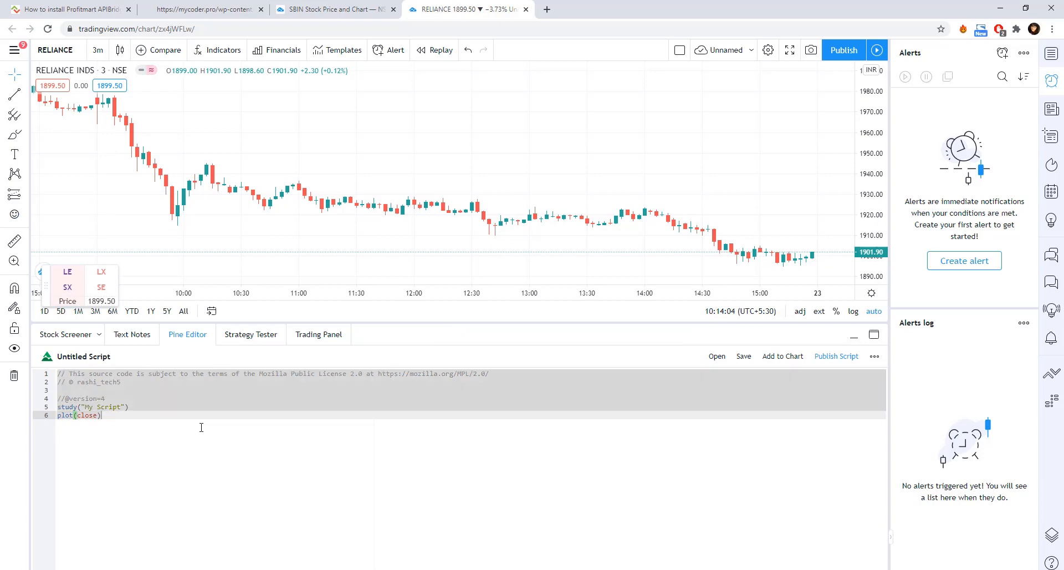
pyautogui.press('BackSpace')
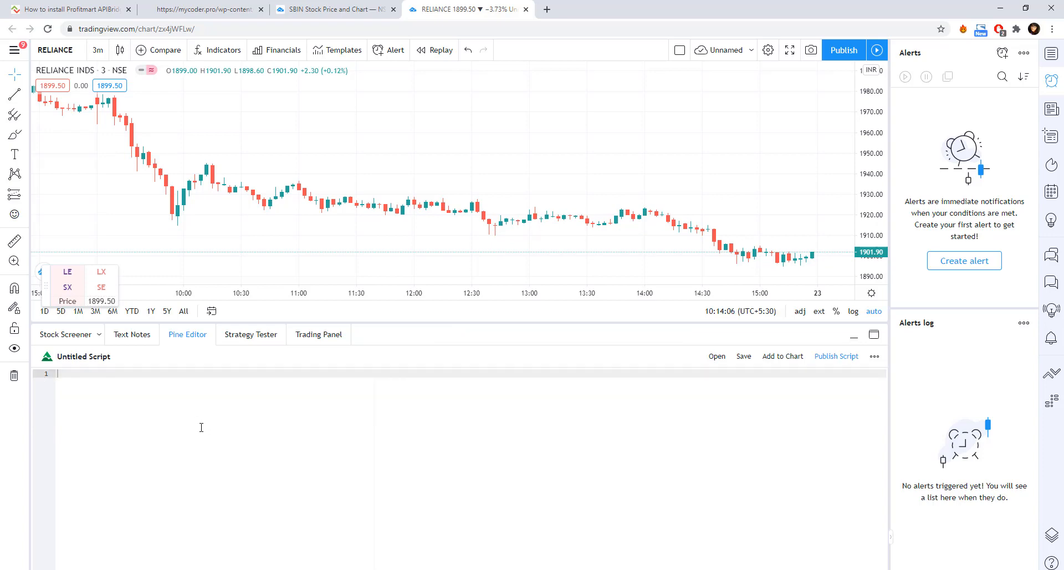
pyautogui.hotkey('ctrl', 'v')
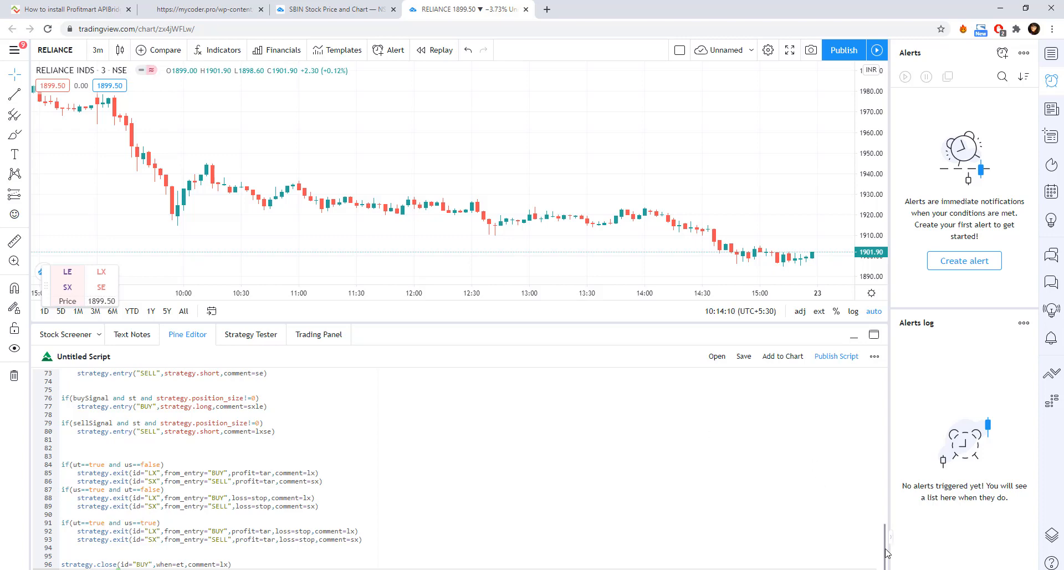
# Step: Save the script as Supertrend 8 and add the strategy to the RELIANCE chart
pyautogui.click(744, 359)
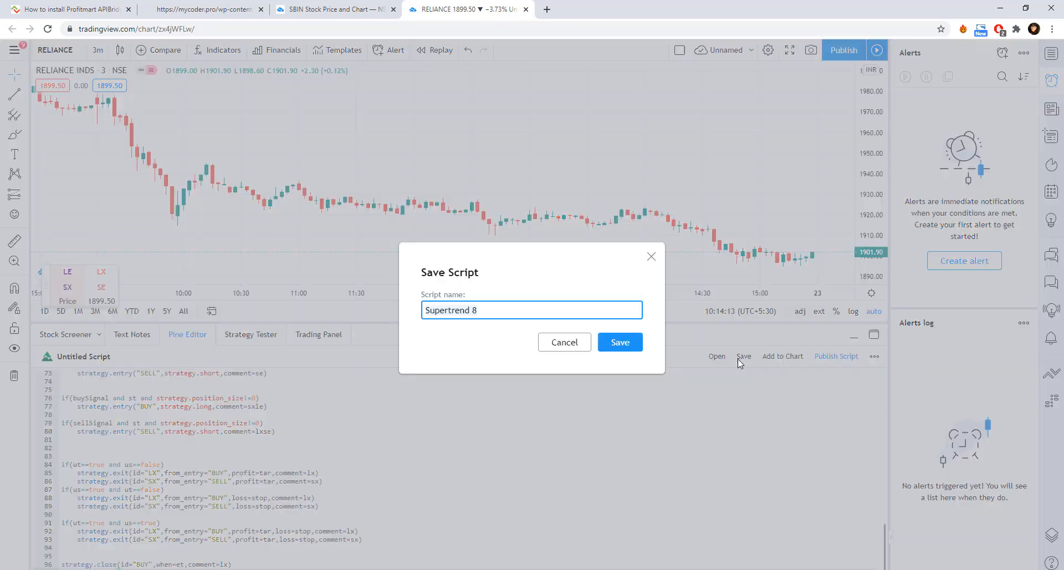
pyautogui.click(633, 346)
pyautogui.click(782, 356)
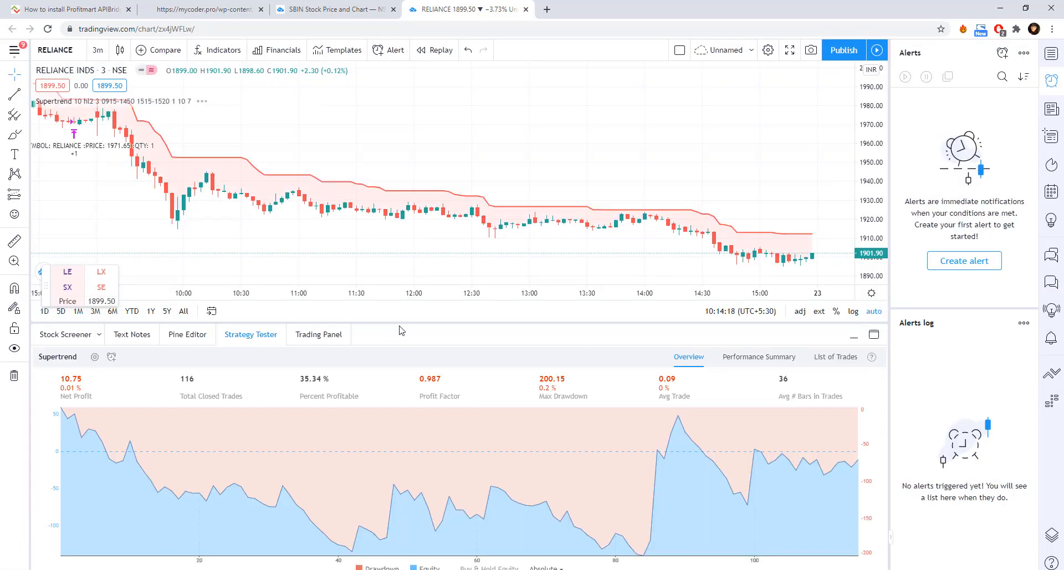
# Step: Enlarge the chart area and examine the Supertrend buy, sell and exit signals across the previous trading days
pyautogui.moveTo(388, 434); pyautogui.dragTo(379, 530)
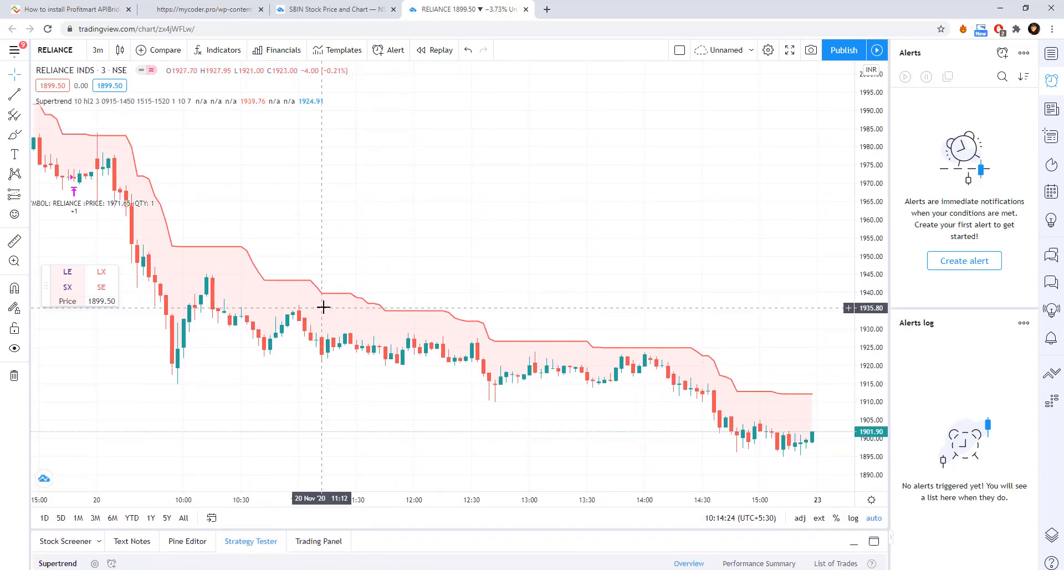
pyautogui.click(413, 466)
pyautogui.click(415, 467)
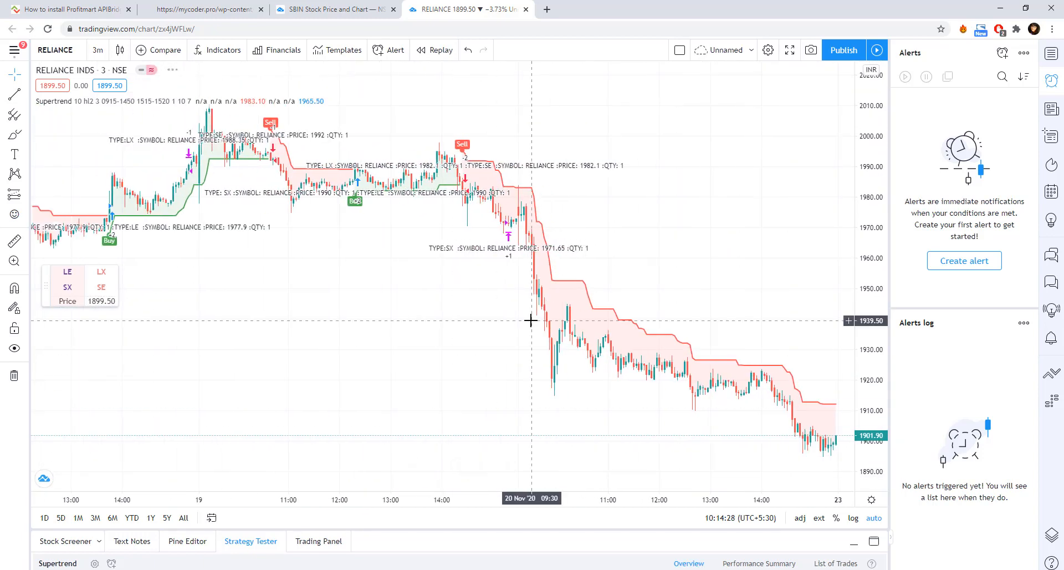
pyautogui.moveTo(527, 318); pyautogui.dragTo(550, 327)
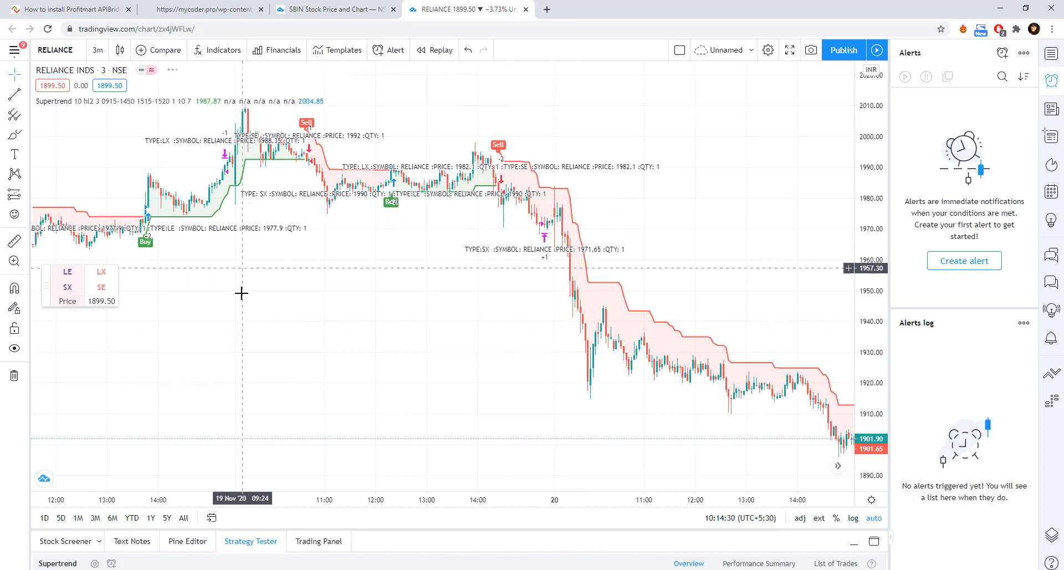
pyautogui.moveTo(240, 292); pyautogui.dragTo(349, 308)
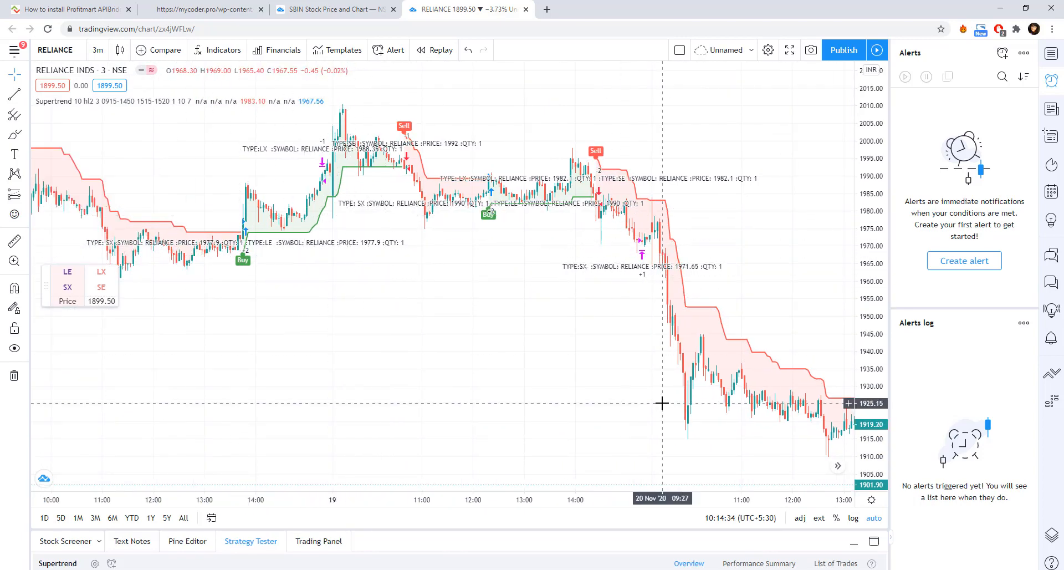
pyautogui.moveTo(660, 403); pyautogui.dragTo(534, 397)
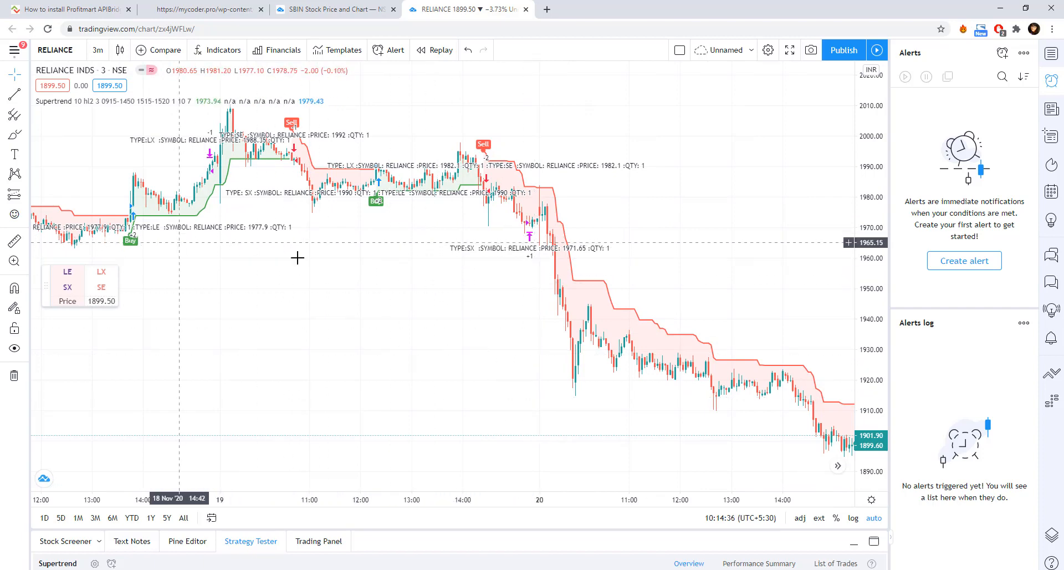
pyautogui.moveTo(468, 311); pyautogui.dragTo(885, 335)
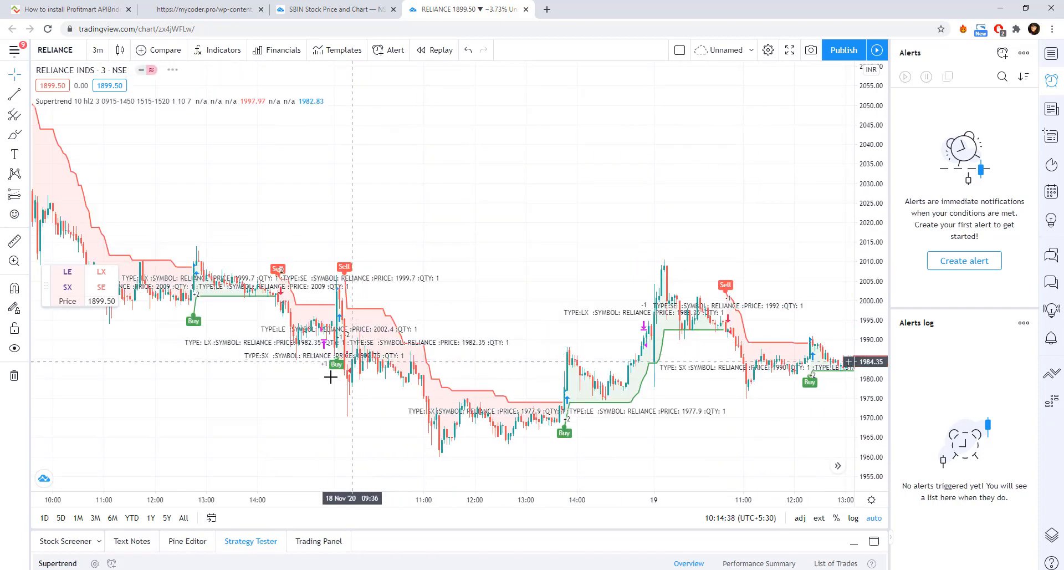
pyautogui.moveTo(331, 377); pyautogui.dragTo(606, 344)
pyautogui.moveTo(586, 382); pyautogui.dragTo(230, 355)
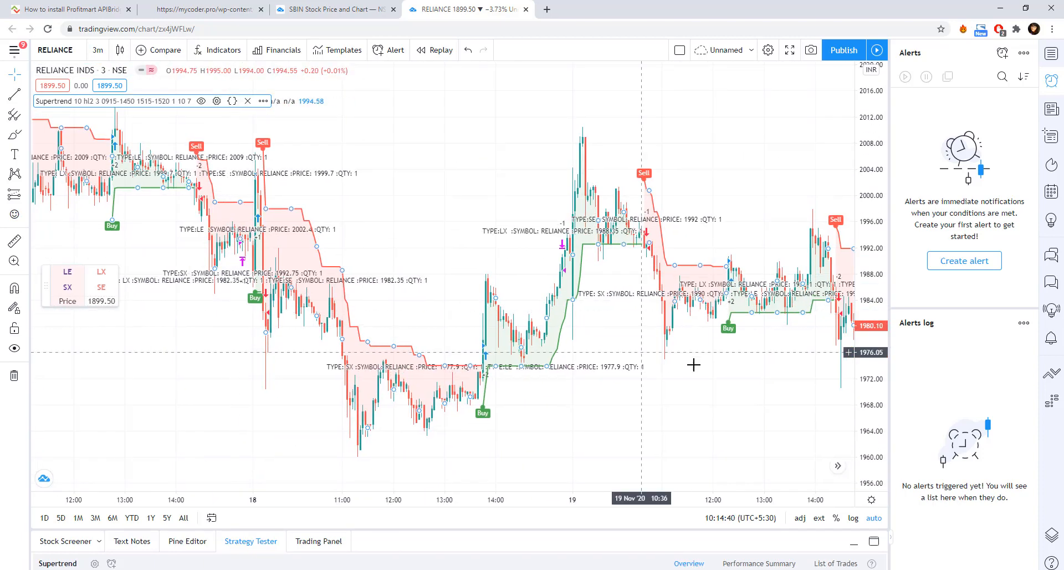
pyautogui.moveTo(710, 368); pyautogui.dragTo(429, 365)
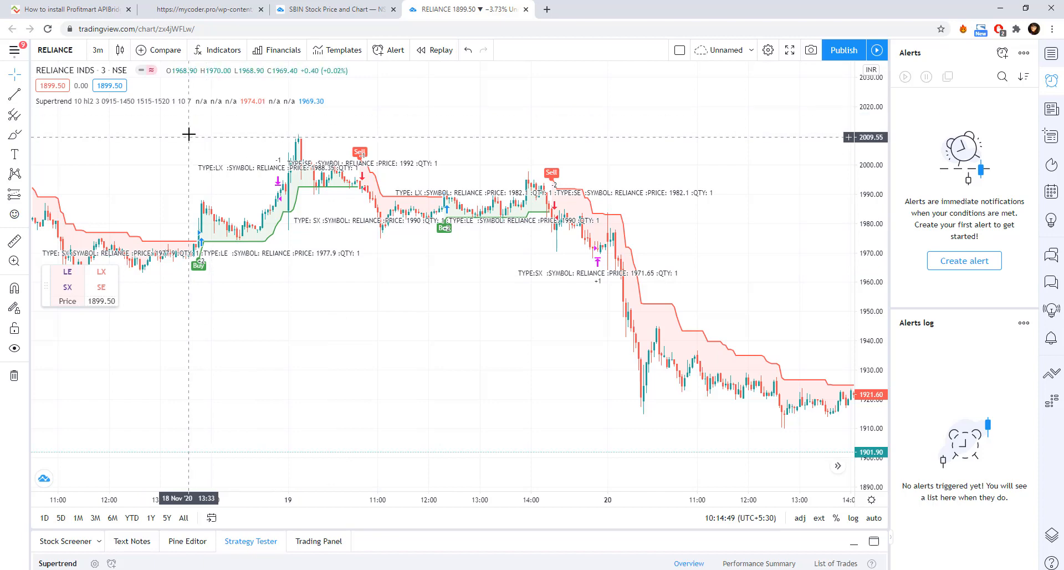
# Step: Review the Supertrend strategy's input settings, including trade sessions, quantity, target and stop loss, and accept them
pyautogui.moveTo(211, 101)
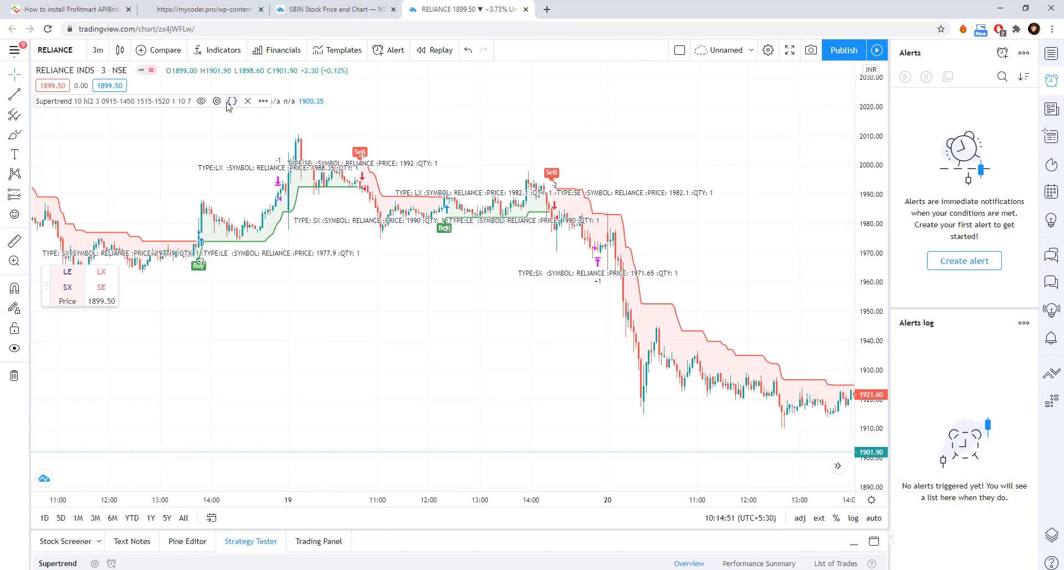
pyautogui.click(217, 102)
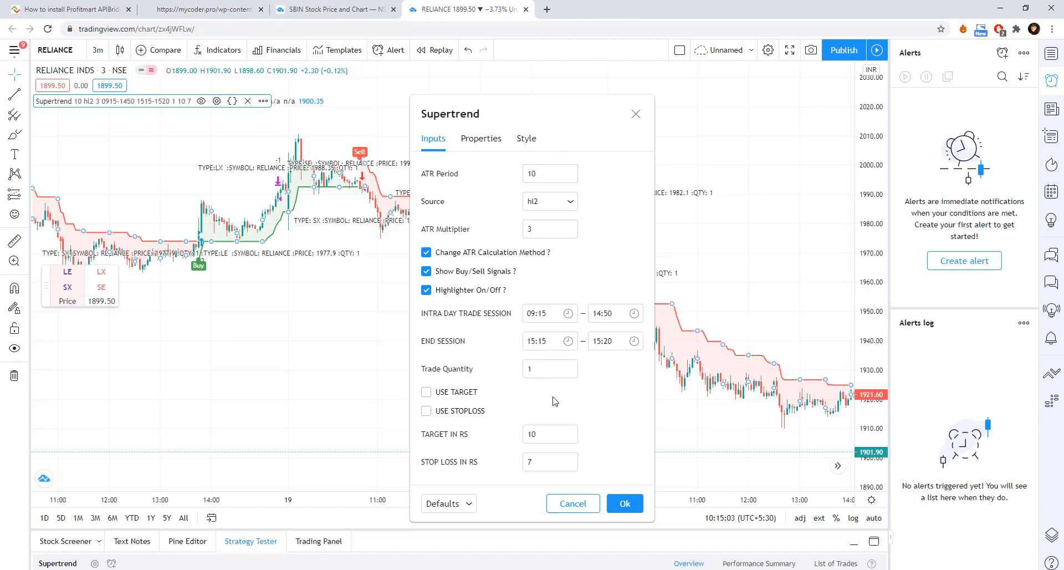
pyautogui.click(624, 503)
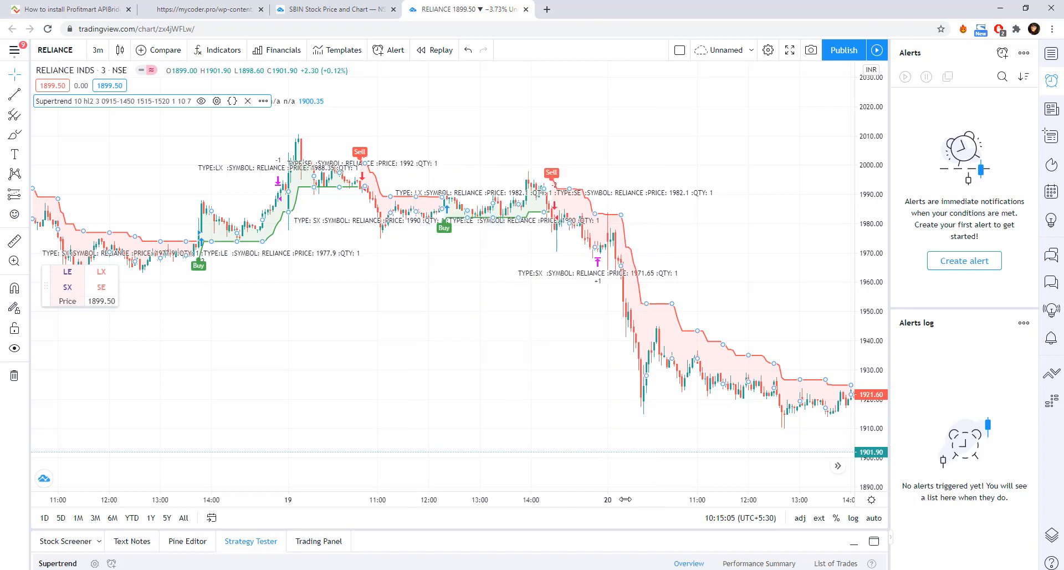
# Step: Start a new alert on the Supertrend strategy and clear its default message
pyautogui.click(263, 102)
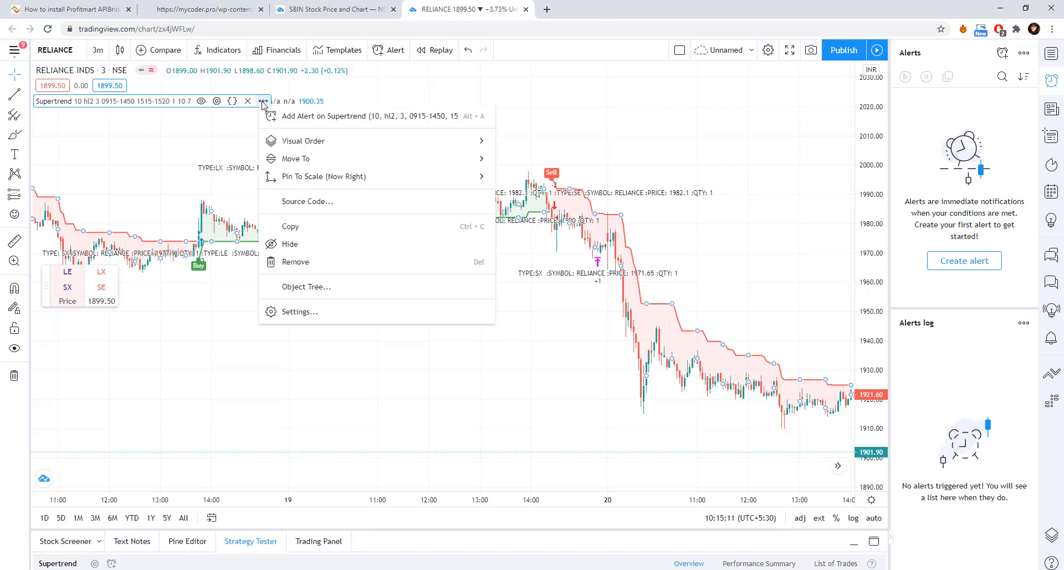
pyautogui.click(306, 118)
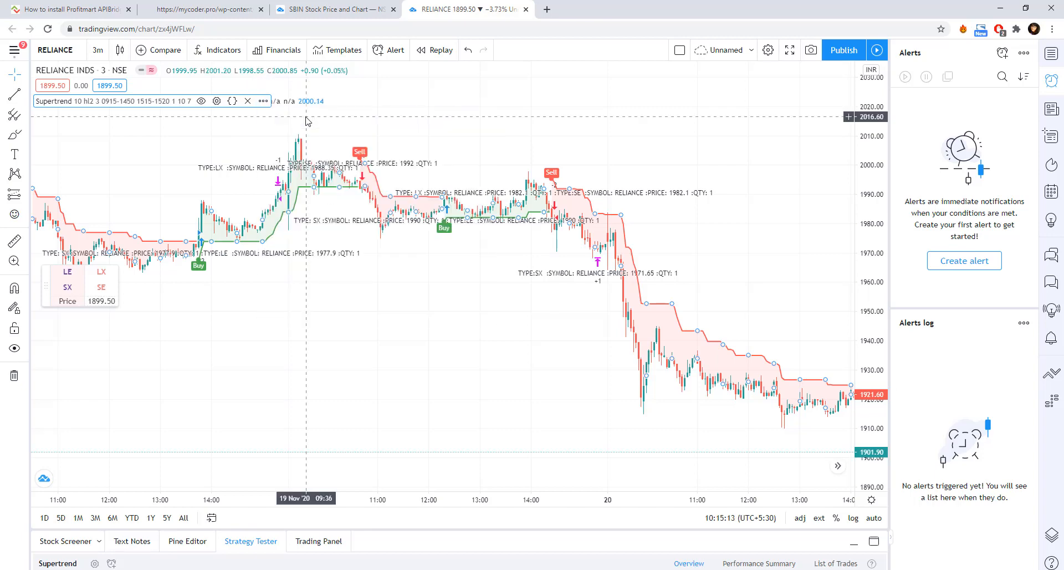
pyautogui.click(556, 382)
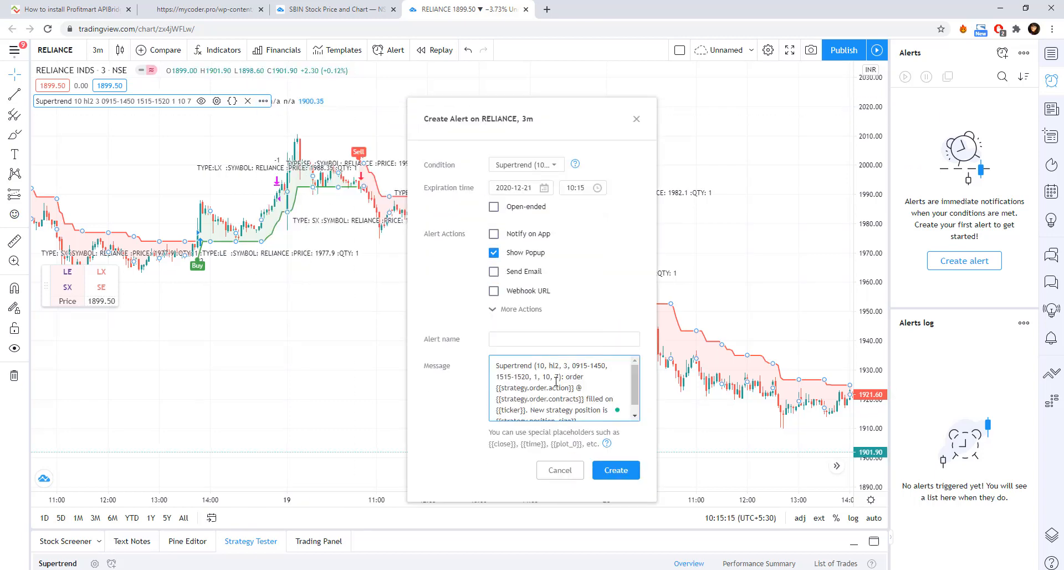
pyautogui.hotkey('ctrl', 'a')
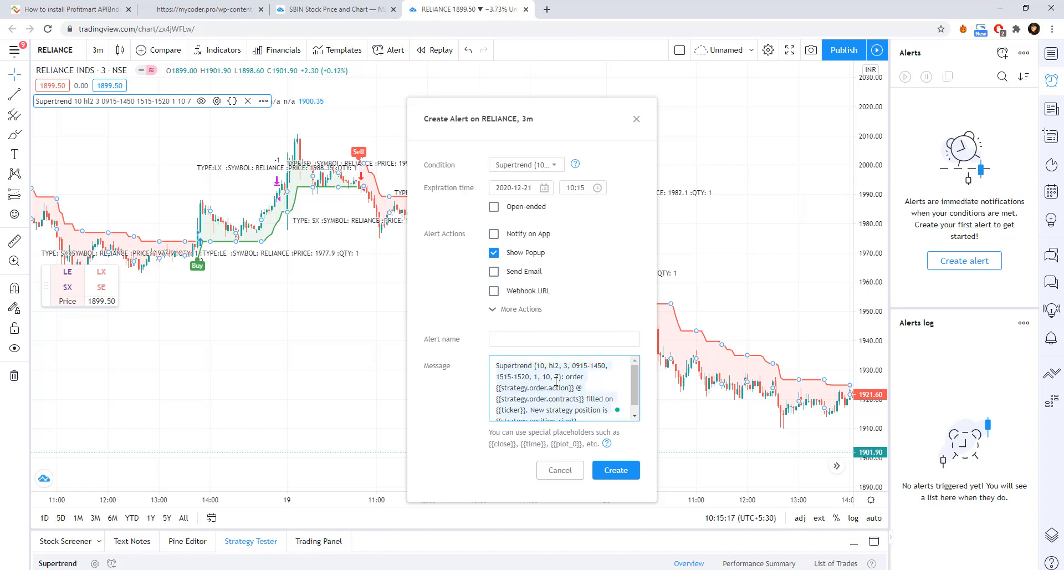
pyautogui.press('BackSpace')
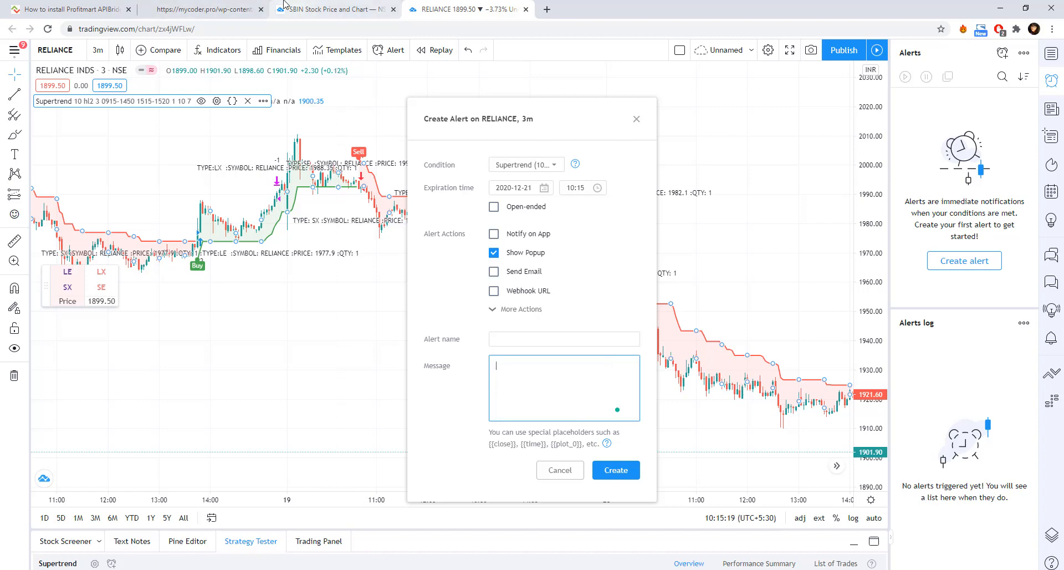
# Step: Return to the Supertrend article on MyCoder and copy the {{strategy.order.comment}} placeholder from Step 4
pyautogui.click(233, 7)
pyautogui.click(12, 29)
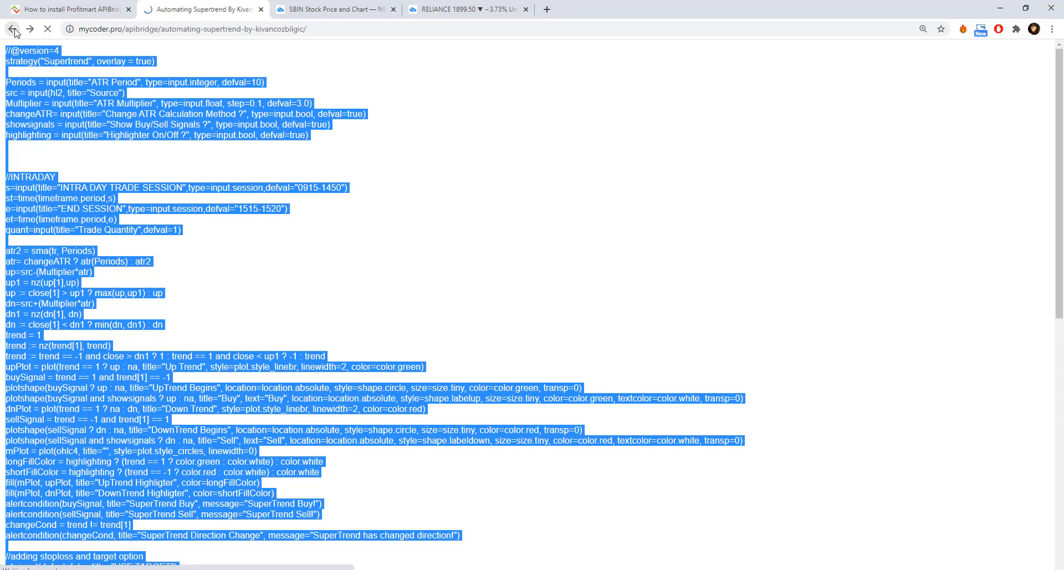
pyautogui.moveTo(1062, 165); pyautogui.dragTo(1062, 298)
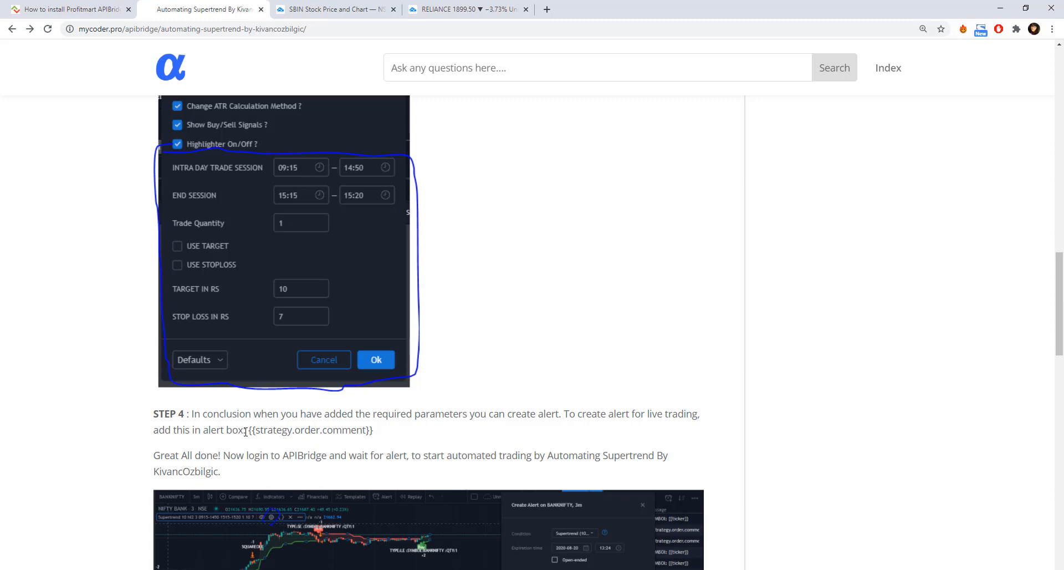
pyautogui.moveTo(252, 431); pyautogui.dragTo(379, 438)
pyautogui.hotkey('ctrl', 'c')
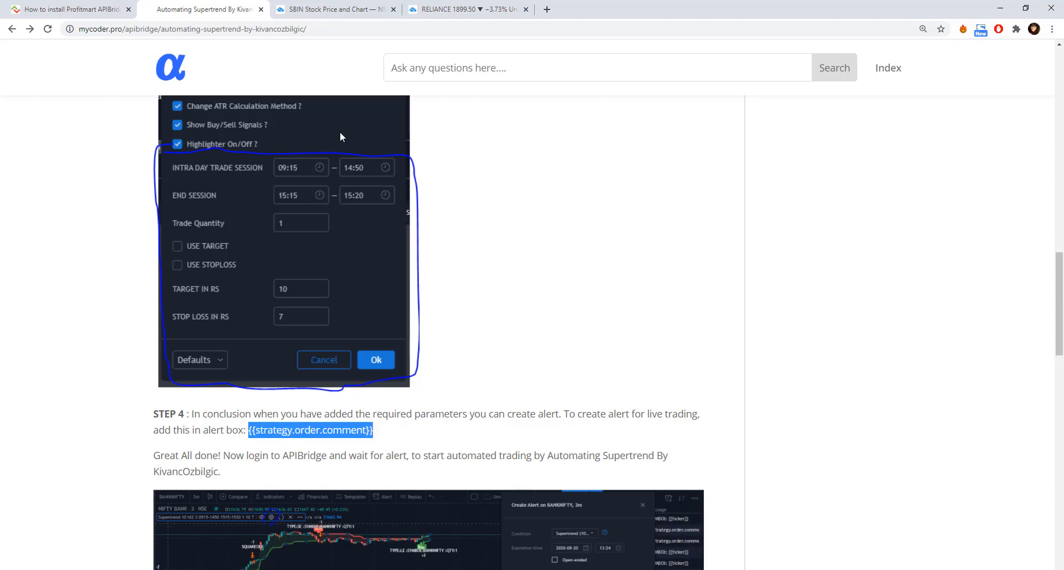
# Step: Set the Supertrend alert's message to {{strategy.order.comment}} and create the alert on RELIANCE
pyautogui.click(430, 9)
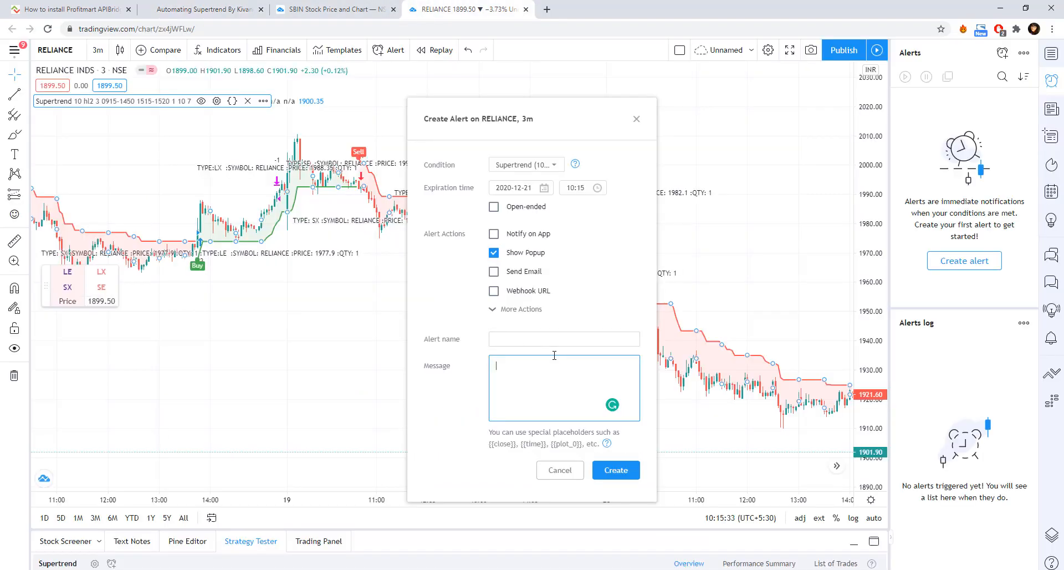
pyautogui.hotkey('ctrl', 'v')
pyautogui.click(617, 470)
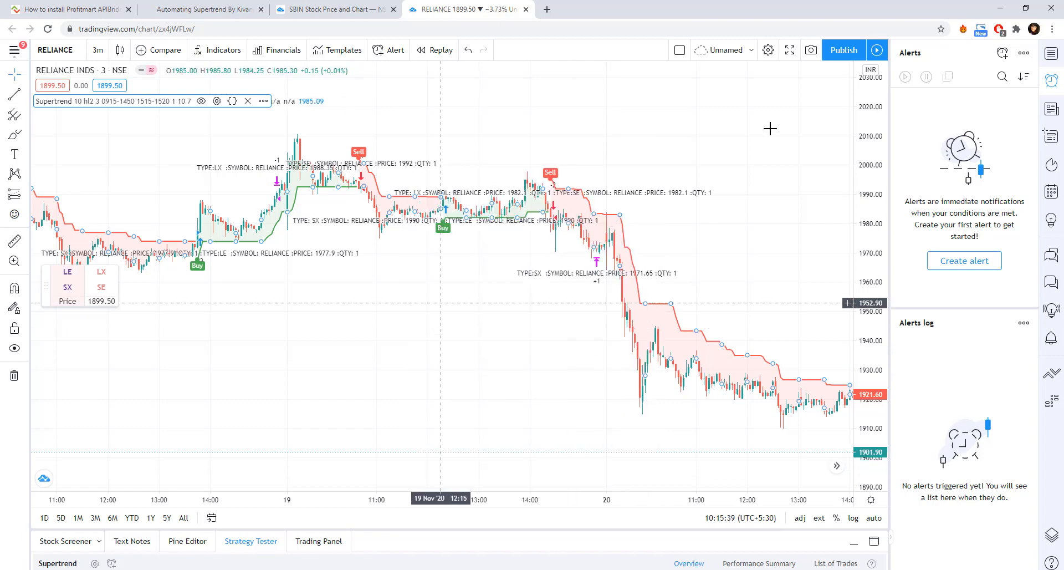
# Step: Inspect the order comments at the Supertrend signals from 18 to 20 November with the price scale stretched
pyautogui.moveTo(750, 265); pyautogui.dragTo(877, 276)
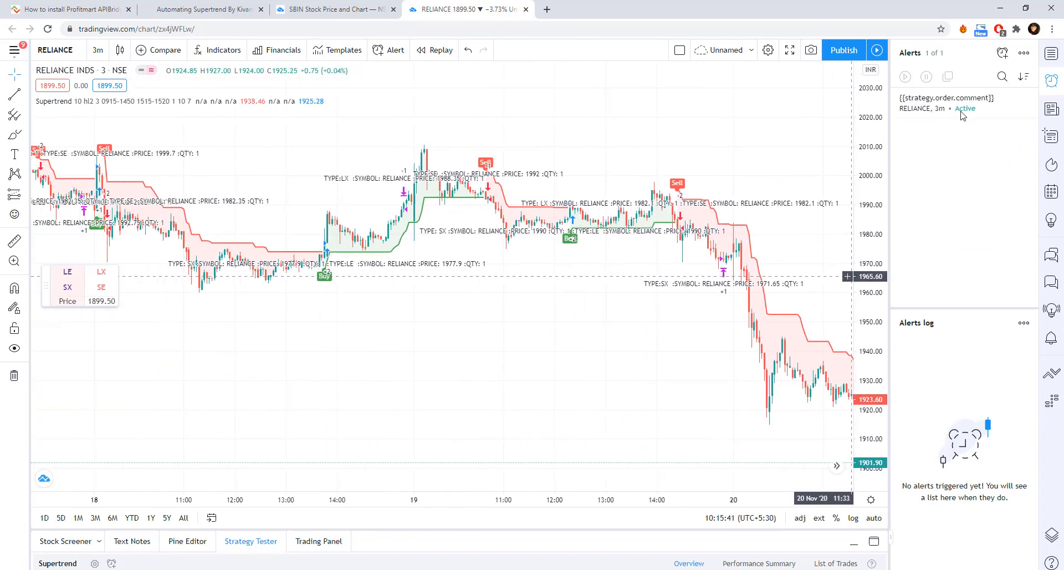
pyautogui.moveTo(703, 368); pyautogui.dragTo(679, 369)
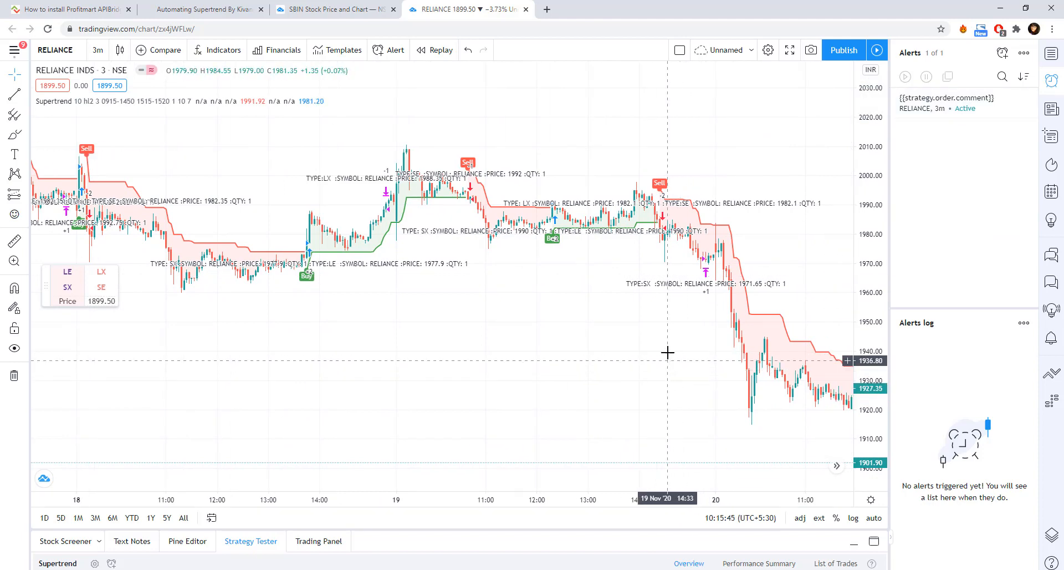
pyautogui.moveTo(644, 362); pyautogui.dragTo(620, 362)
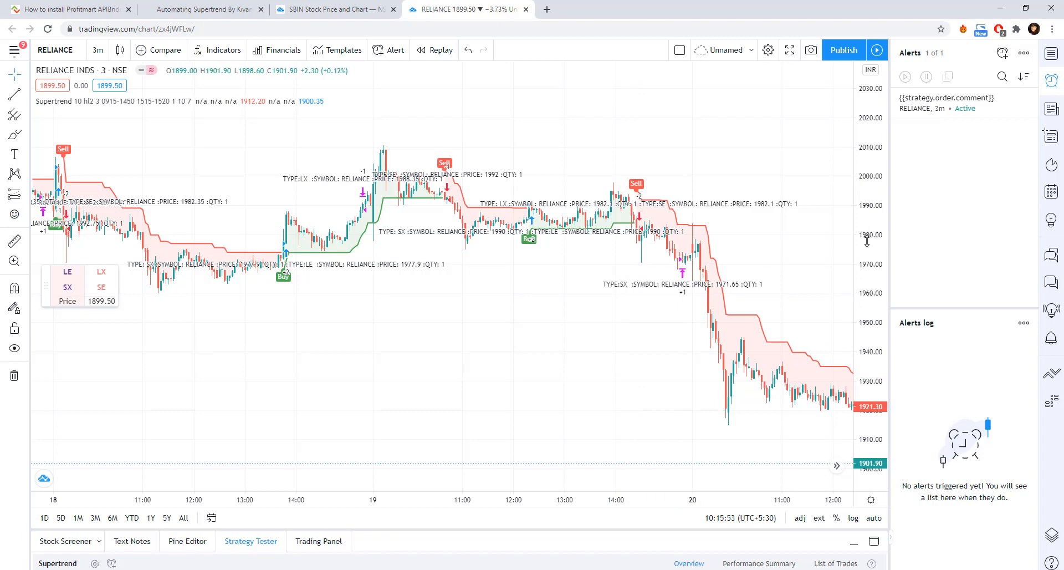
pyautogui.moveTo(865, 242); pyautogui.dragTo(836, 83)
pyautogui.moveTo(758, 190); pyautogui.dragTo(767, 329)
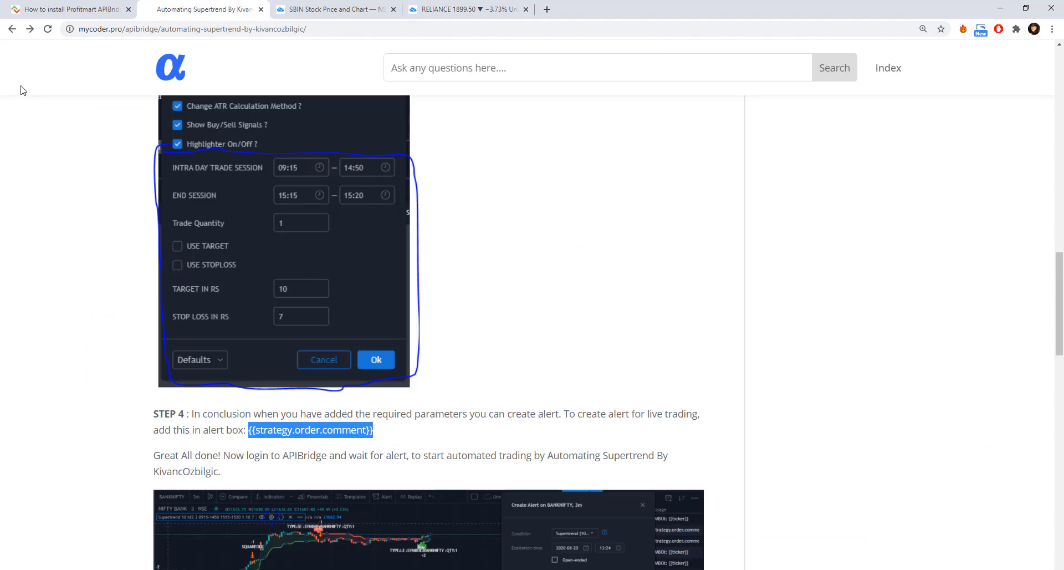
# Step: Go back to the MyCoder TradingView FAQ and look through its list of strategies with Pine Script code
pyautogui.click(12, 30)
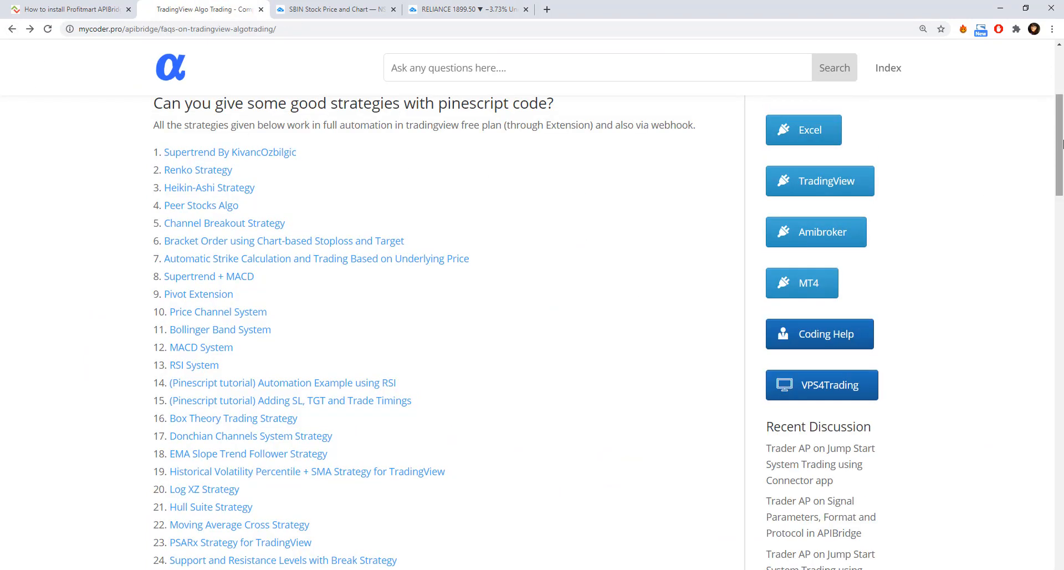
pyautogui.moveTo(1062, 143); pyautogui.dragTo(1063, 158)
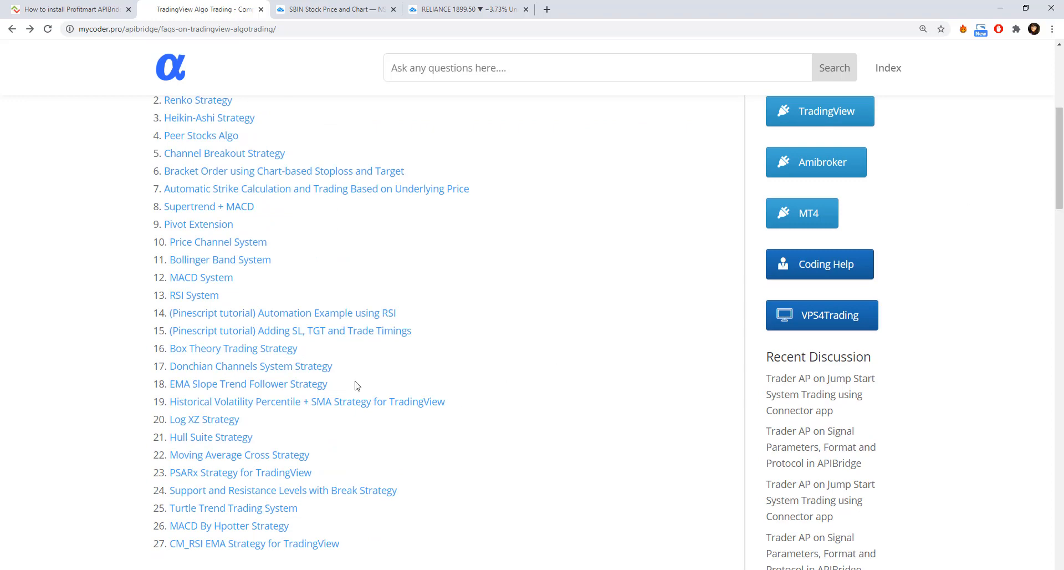
pyautogui.moveTo(1058, 209); pyautogui.dragTo(1058, 197)
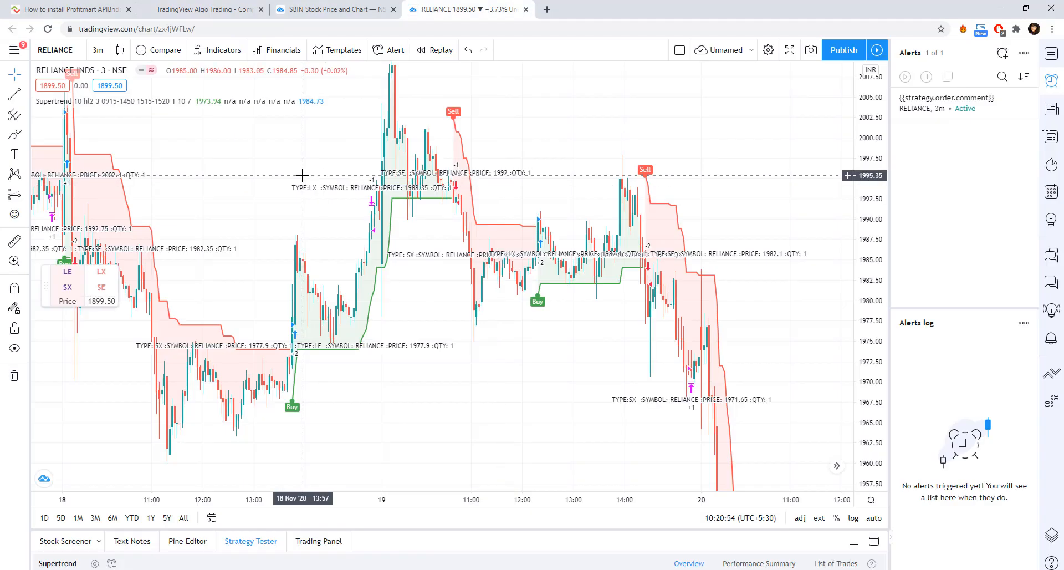
# Step: Close the RELIANCE chart and the SBIN stock page and return to the MyCoder APIBridge Help Center
pyautogui.moveTo(363, 187); pyautogui.dragTo(390, 192)
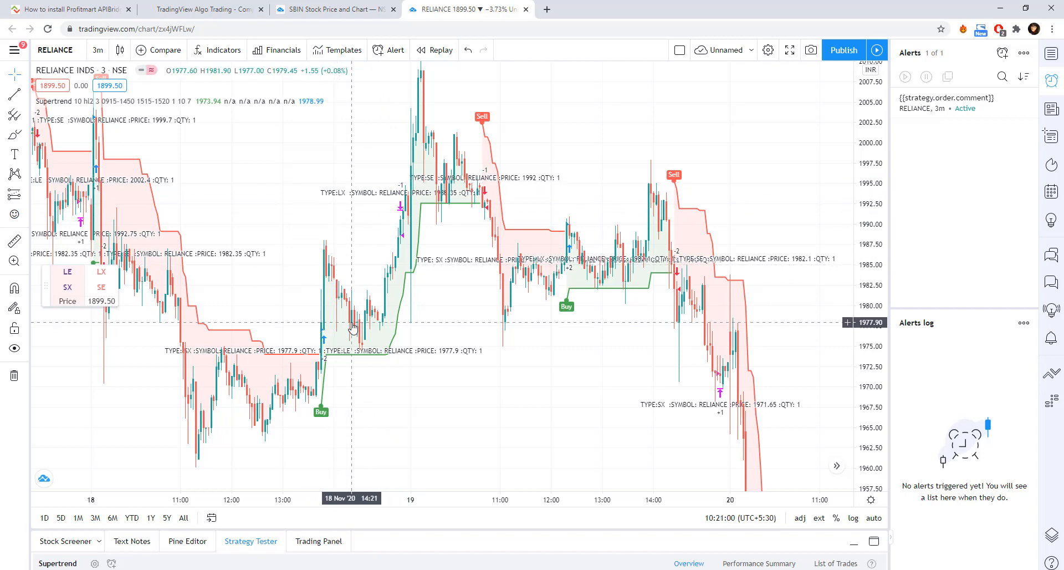
pyautogui.click(524, 10)
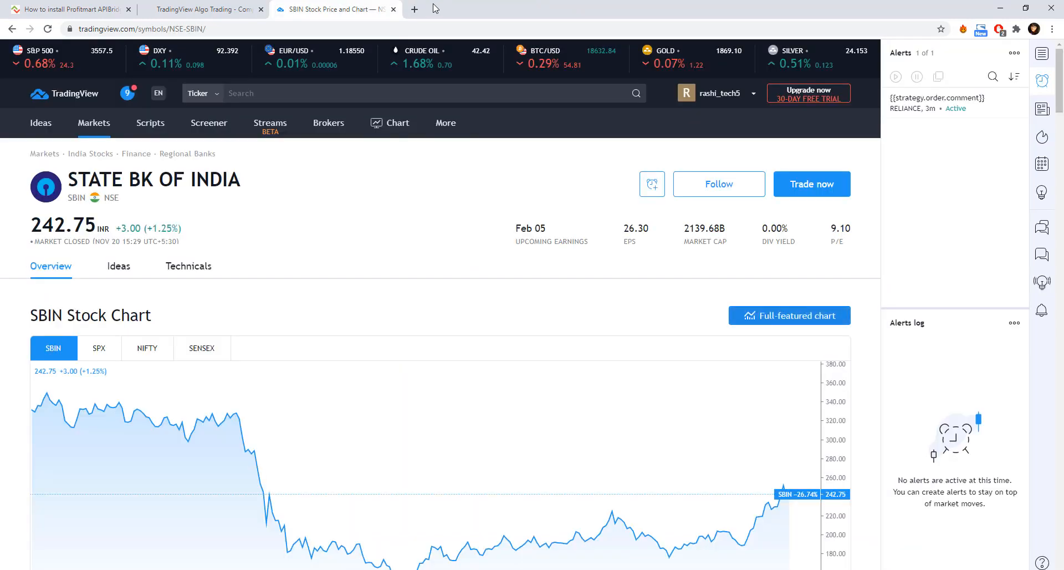
pyautogui.click(393, 9)
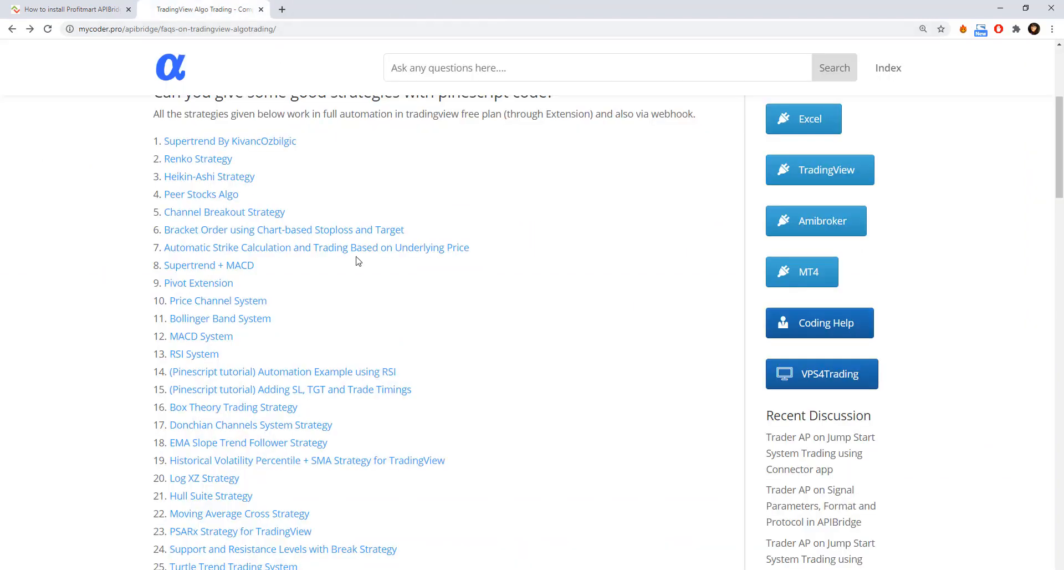
pyautogui.moveTo(1062, 136); pyautogui.dragTo(1062, 128)
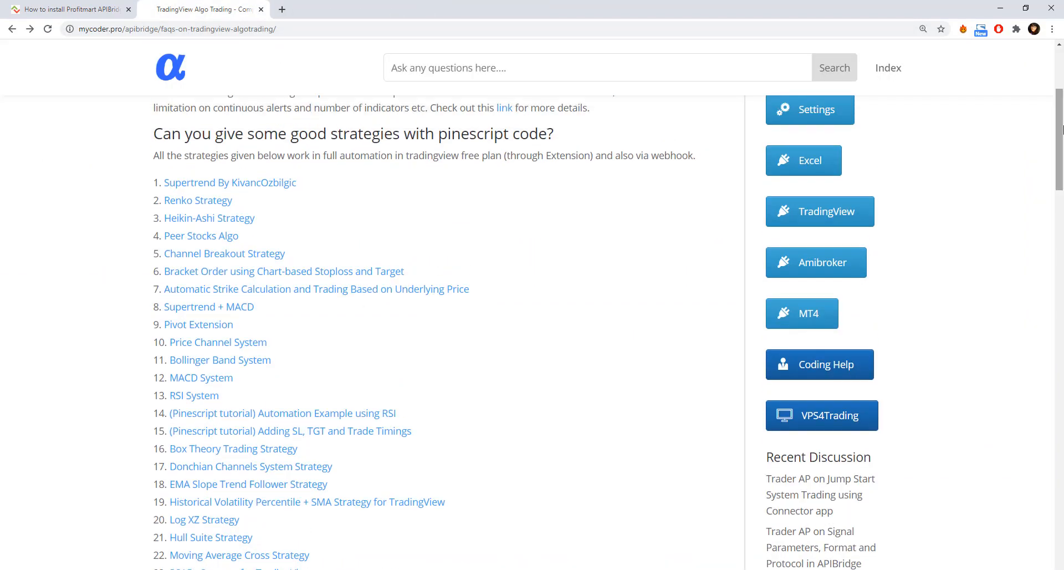
pyautogui.click(12, 30)
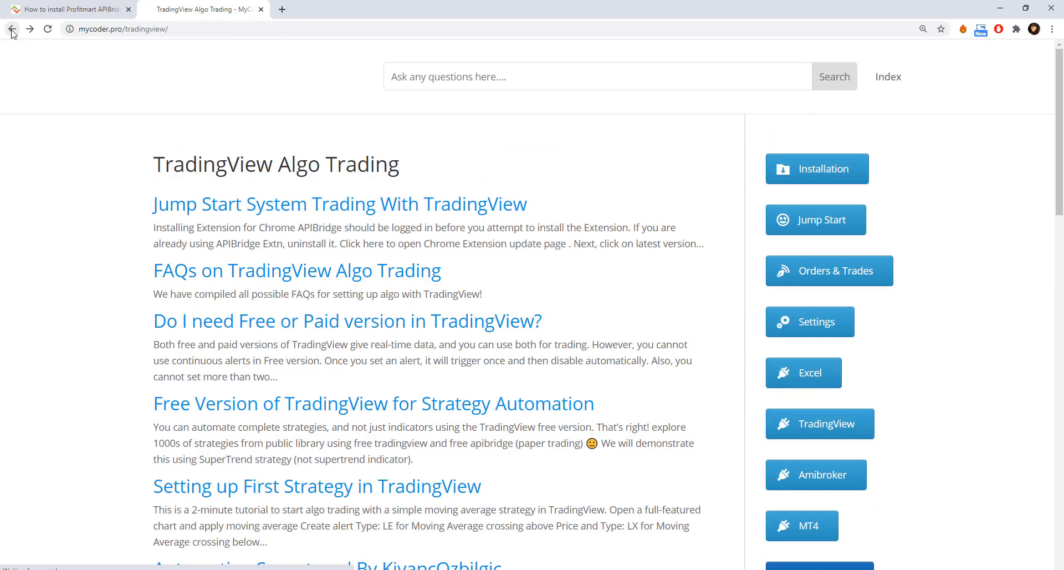
pyautogui.click(11, 29)
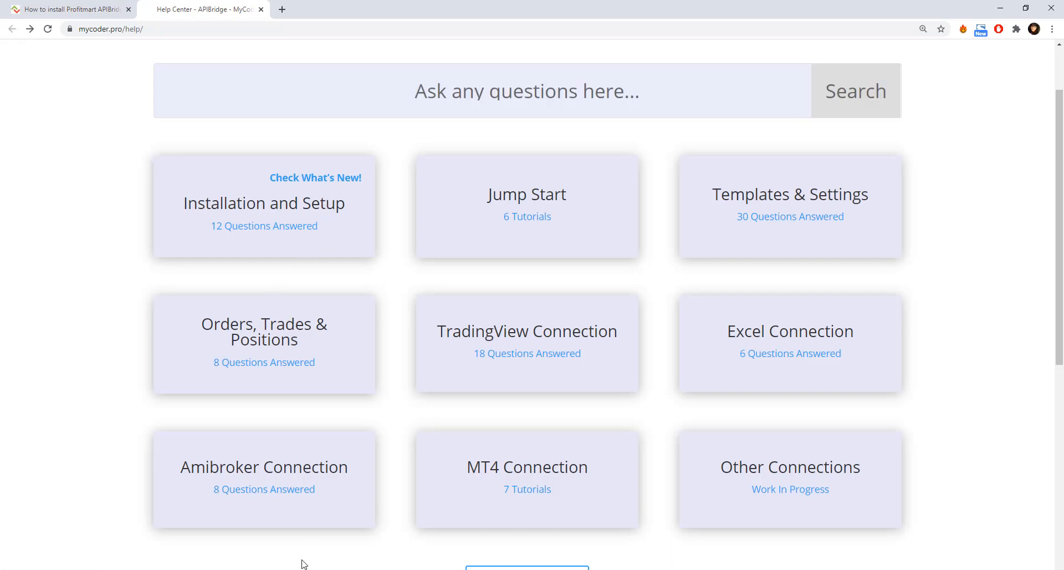
# Step: Open the Jump Start System Trading with MT4 article on MyCoder and follow its plugin files link to Google Drive
pyautogui.hotkey('alt', 'Tab')
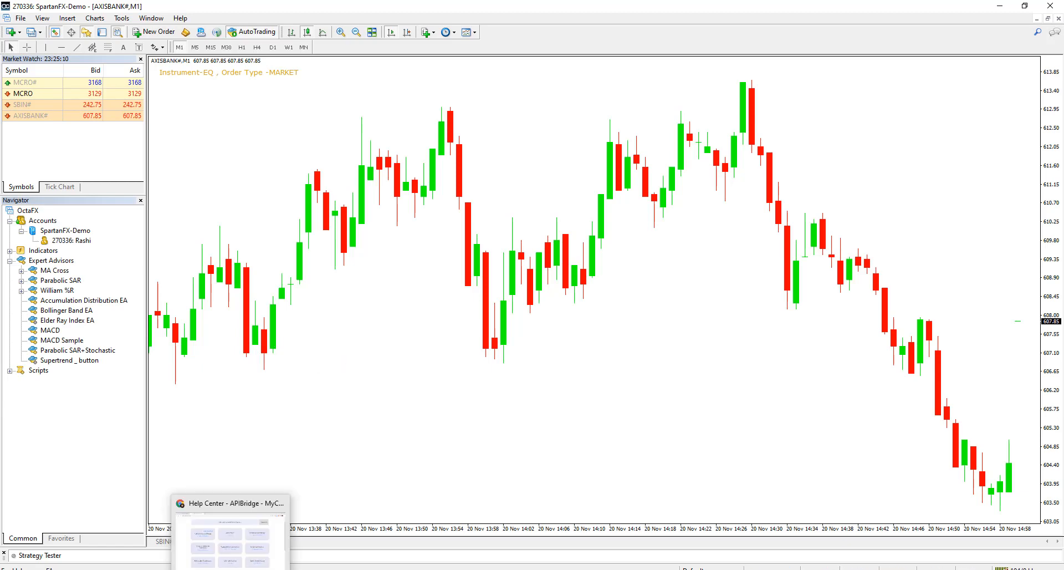
pyautogui.click(230, 549)
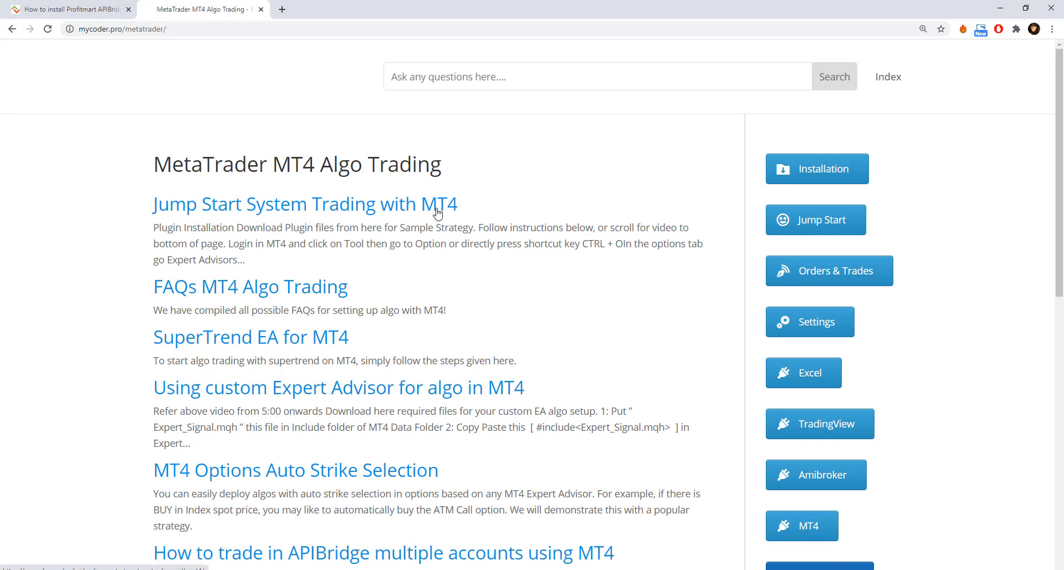
pyautogui.click(303, 209)
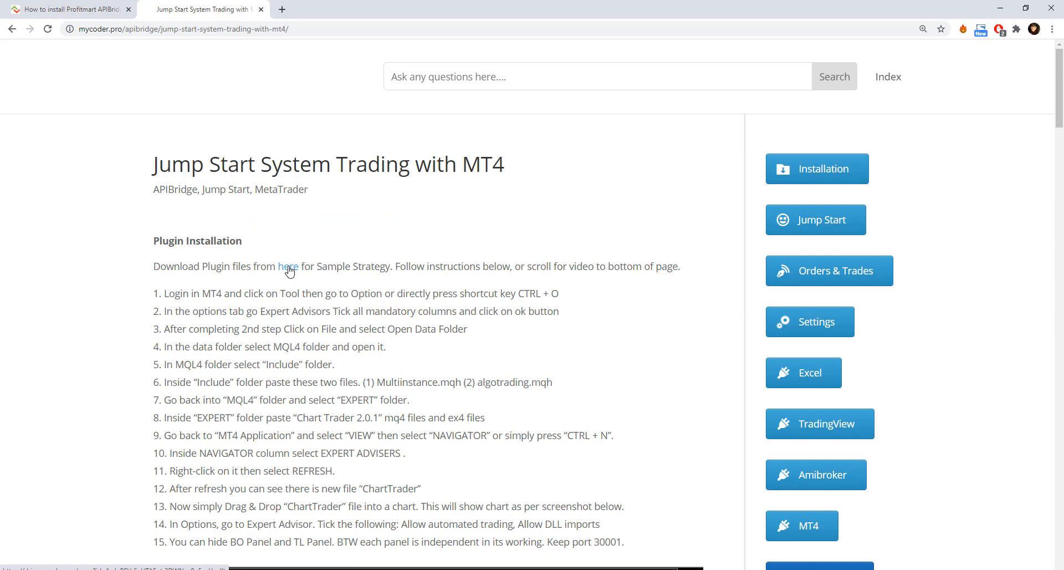
pyautogui.click(289, 268)
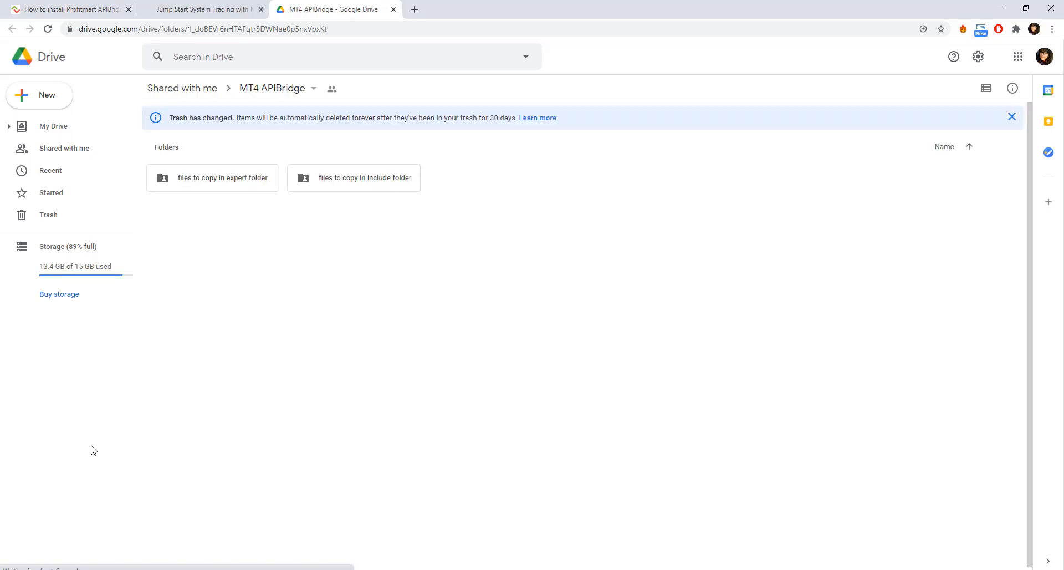
# Step: Download both the expert and include file folders from the MT4 APIBridge folder
pyautogui.click(230, 177)
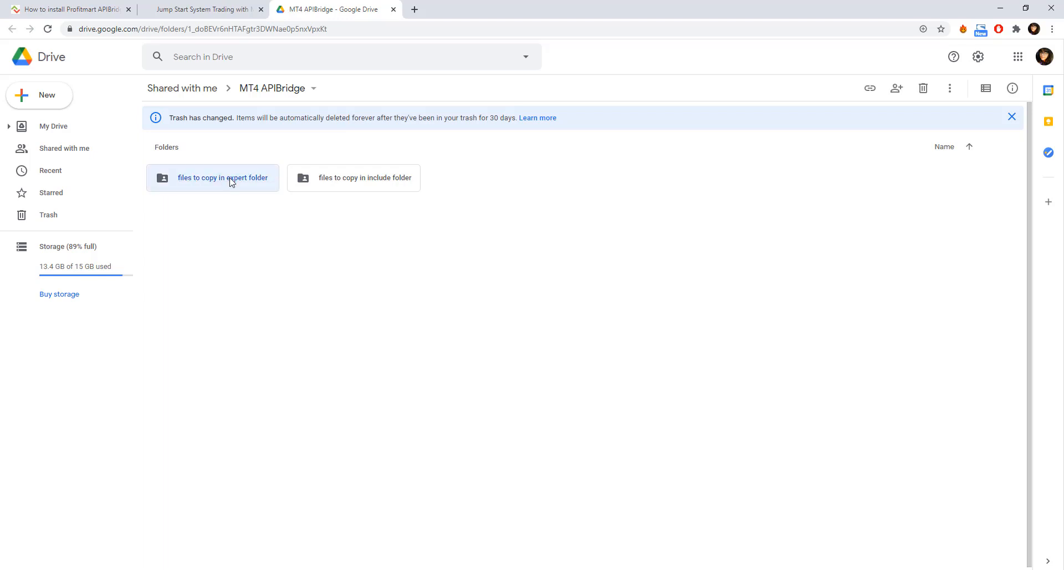
pyautogui.click(319, 181)
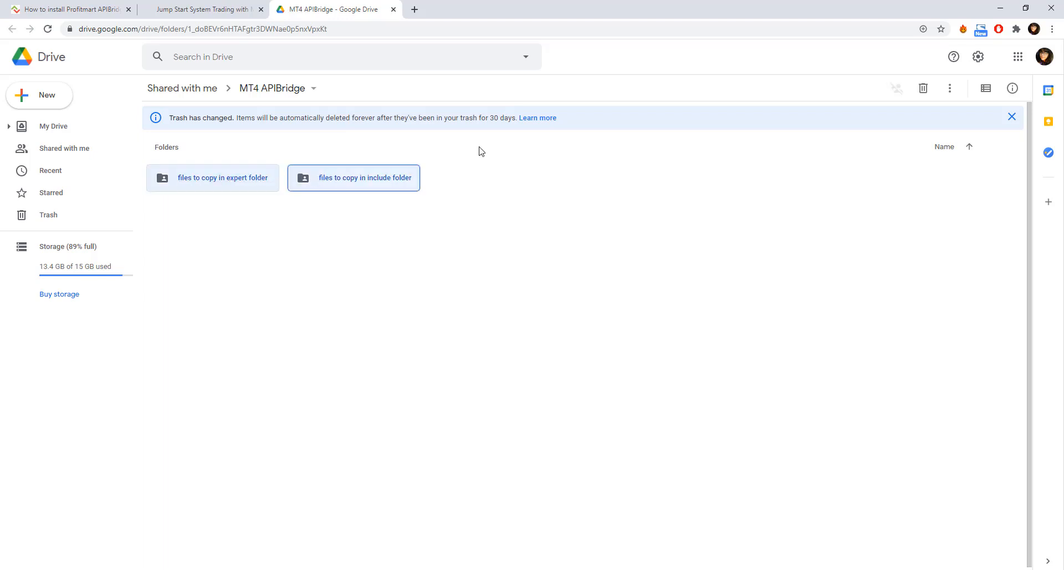
pyautogui.click(950, 88)
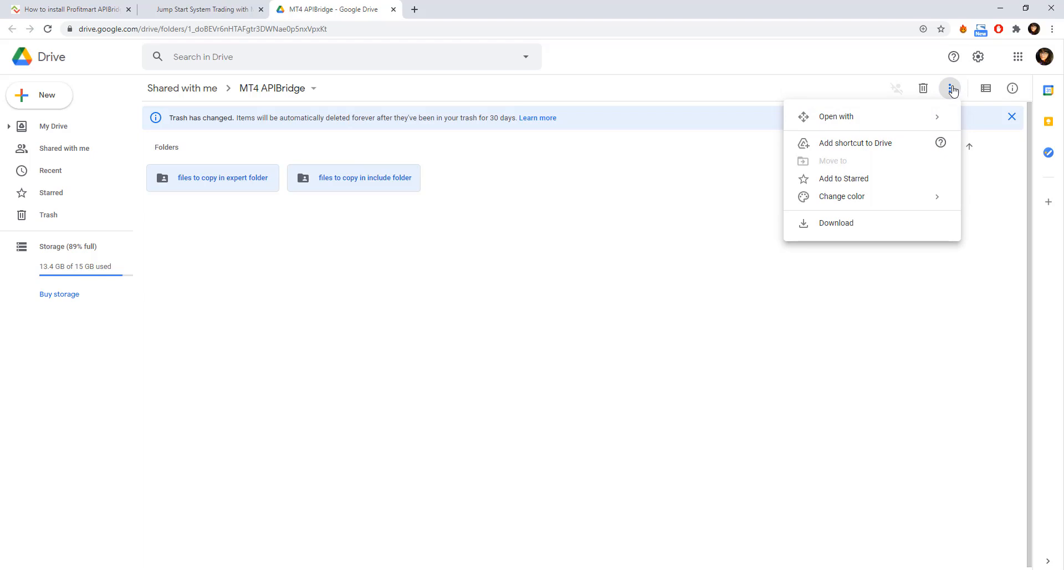
pyautogui.click(843, 226)
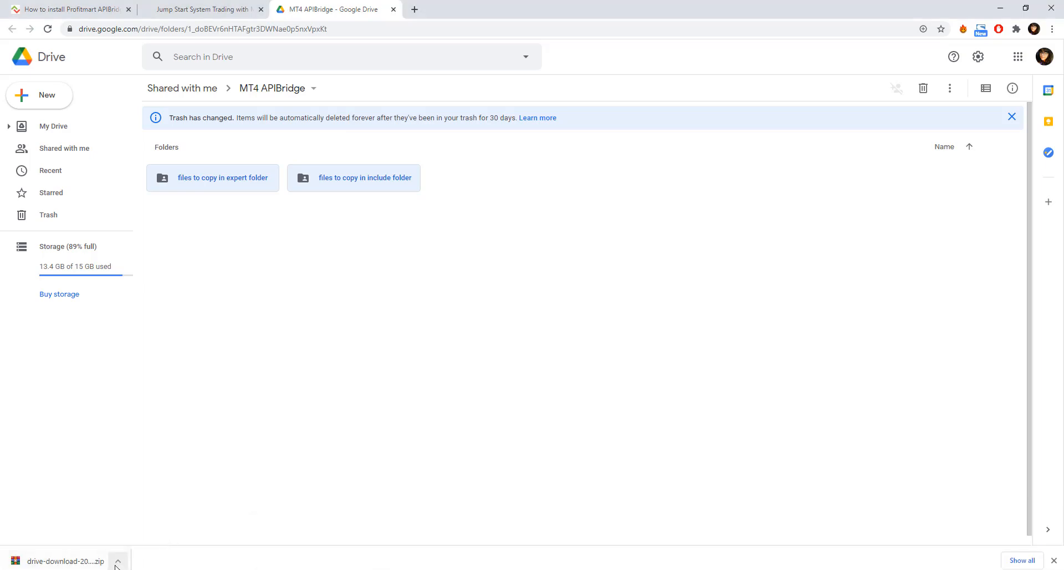
# Step: Open the downloaded archive in WinRAR, dismiss the licence reminder and show the contents of "files to copy in include folder"
pyautogui.click(118, 560)
pyautogui.click(153, 493)
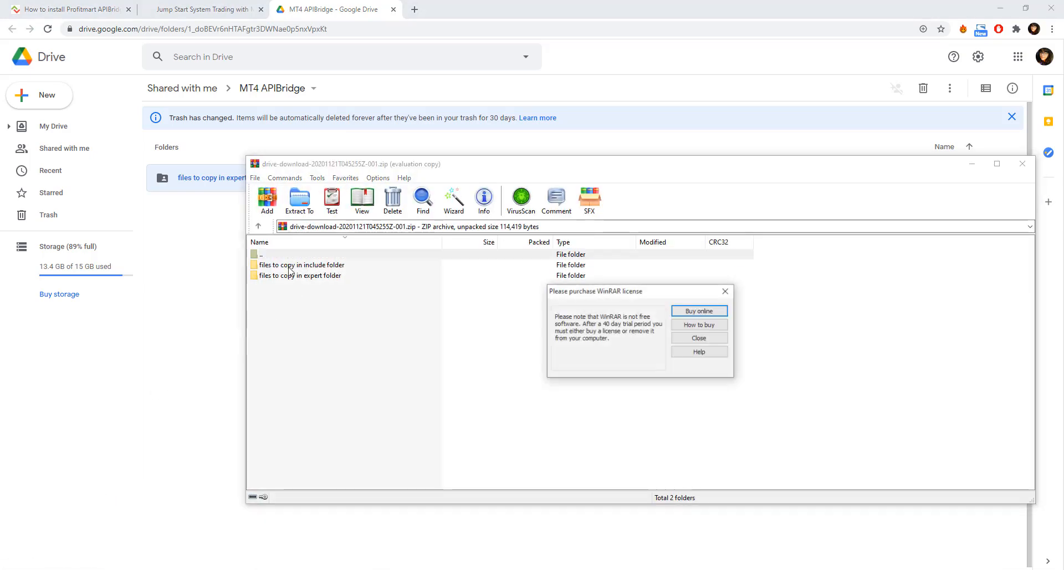
pyautogui.click(726, 291)
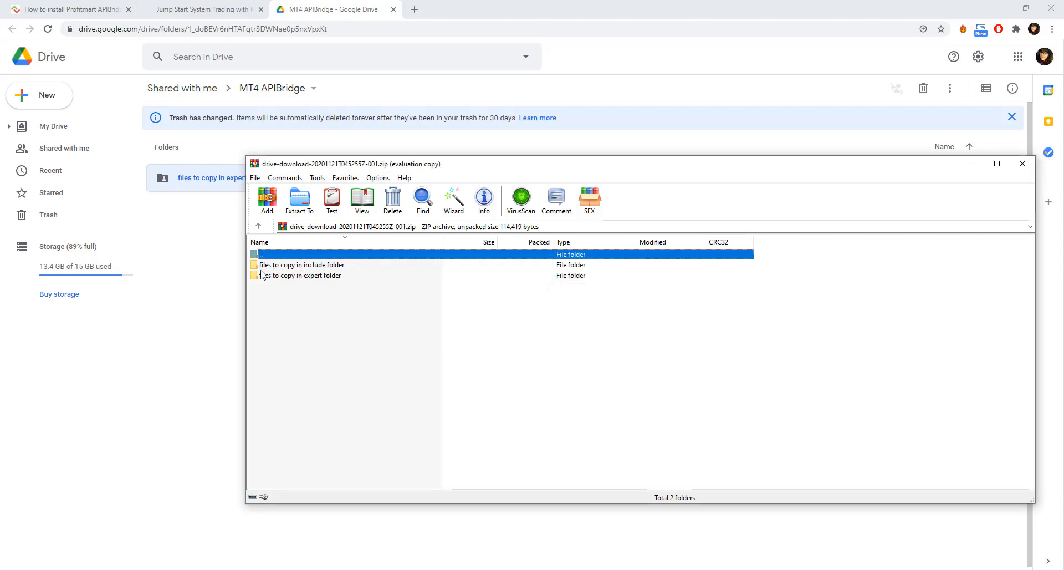
pyautogui.doubleClick(316, 266)
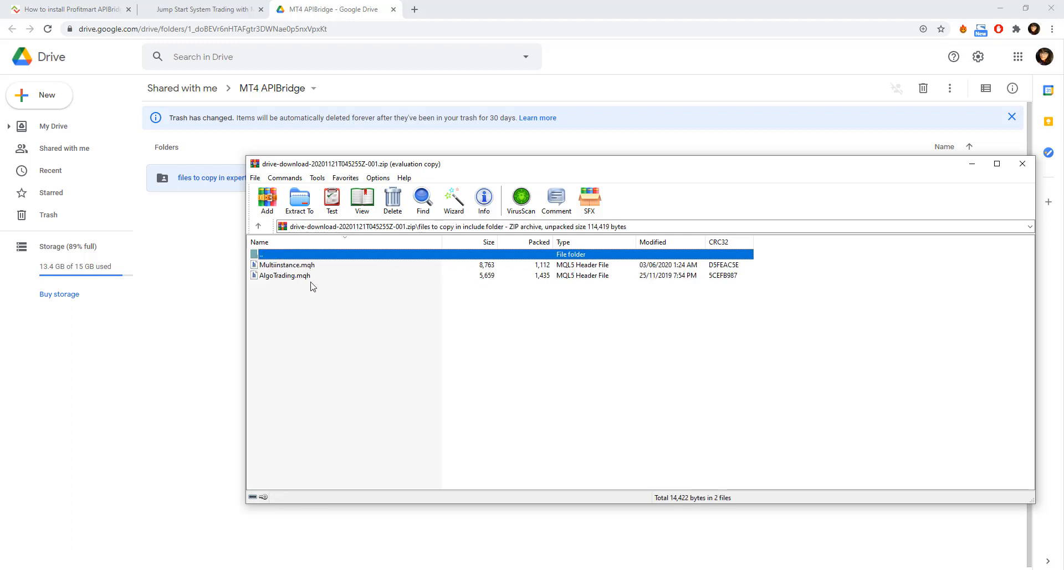
pyautogui.click(308, 292)
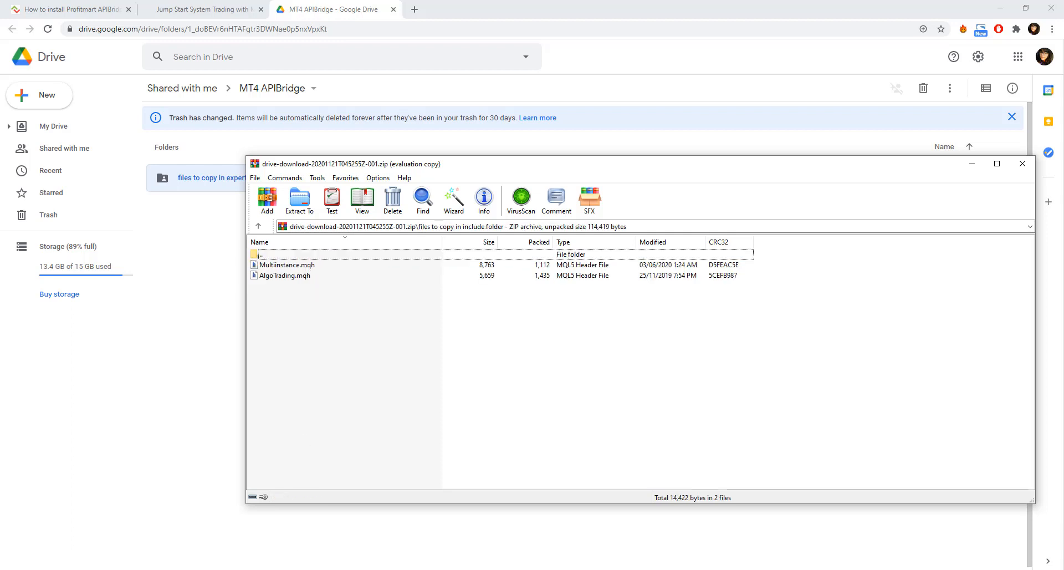
# Step: Switch to the MT4 terminal, open its data folder and go to MQL4 > Include
pyautogui.click(285, 569)
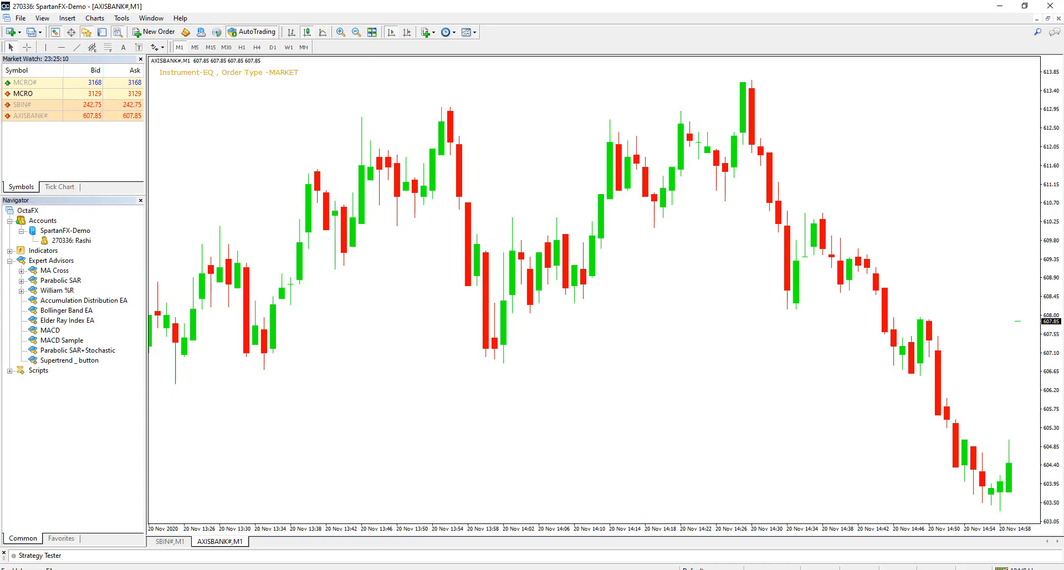
pyautogui.click(21, 18)
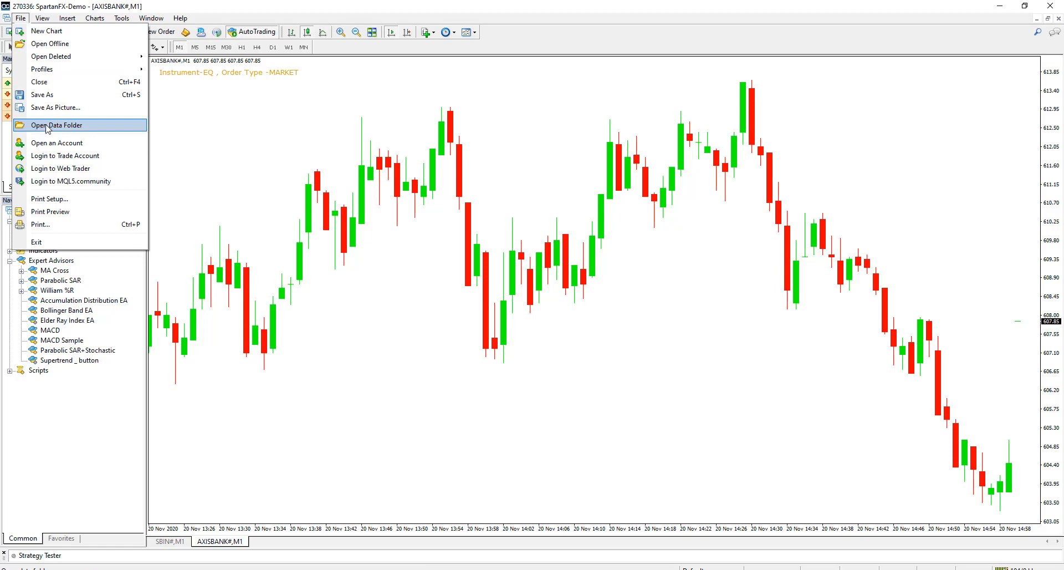
pyautogui.click(79, 127)
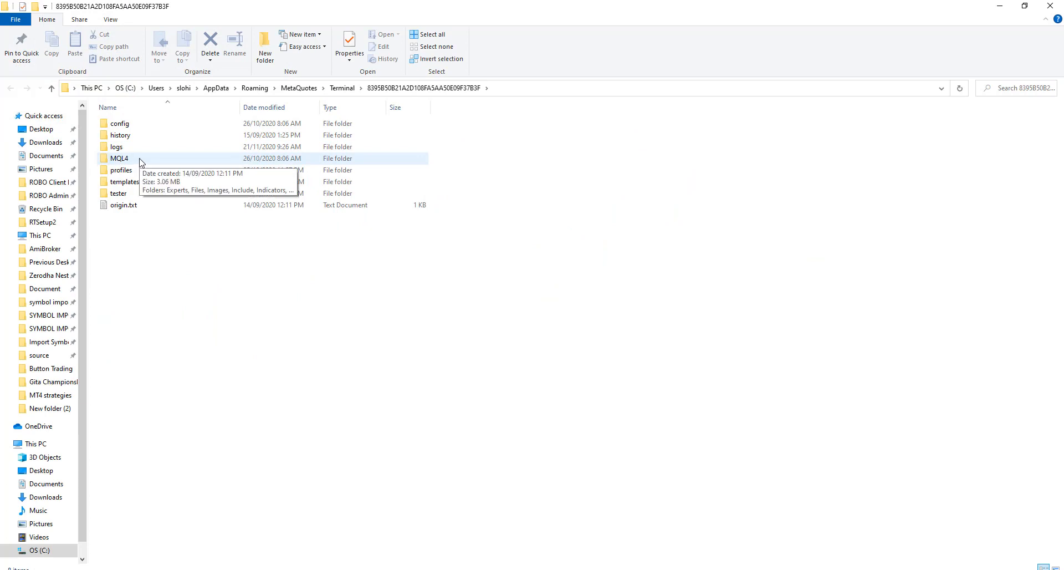
pyautogui.doubleClick(139, 160)
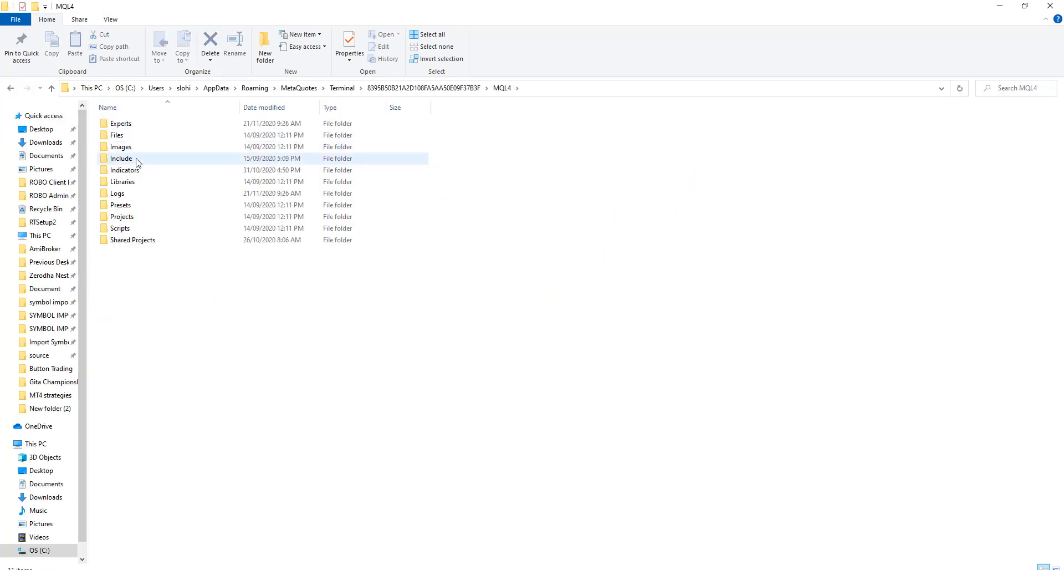
pyautogui.doubleClick(135, 160)
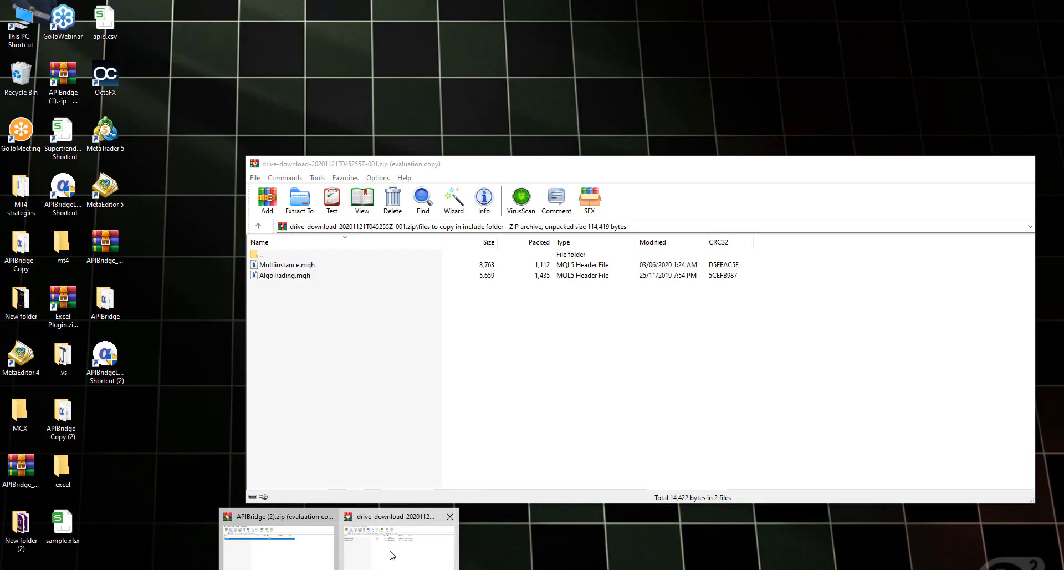
# Step: Copy Multiinstance.mqh and AlgoTrading.mqh from the WinRAR archive into the Include folder, replacing the existing files
pyautogui.click(392, 554)
pyautogui.click(287, 275)
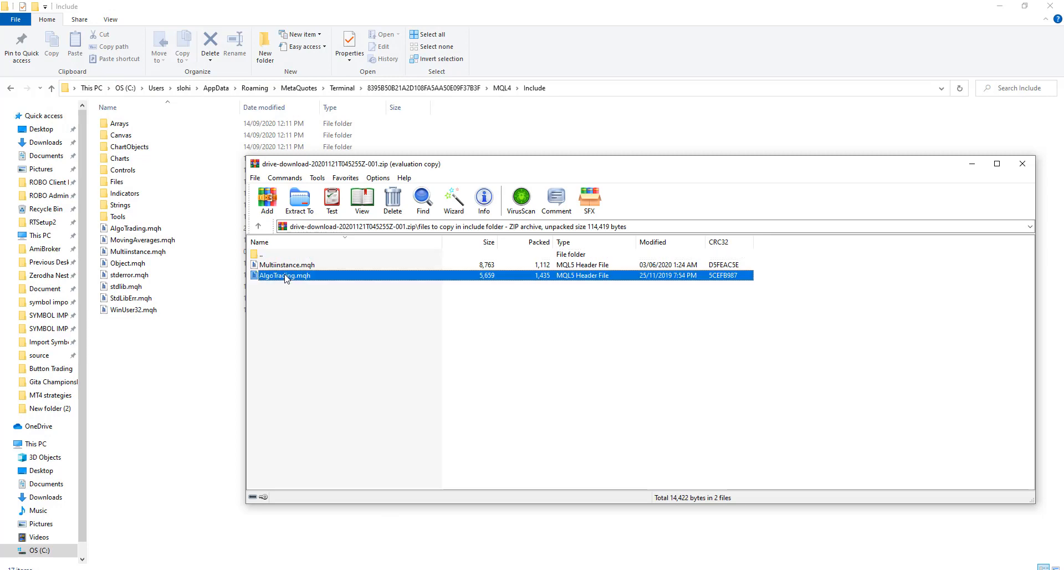
pyautogui.keyDown('ctrl'); pyautogui.click(307, 266); pyautogui.keyUp('ctrl')
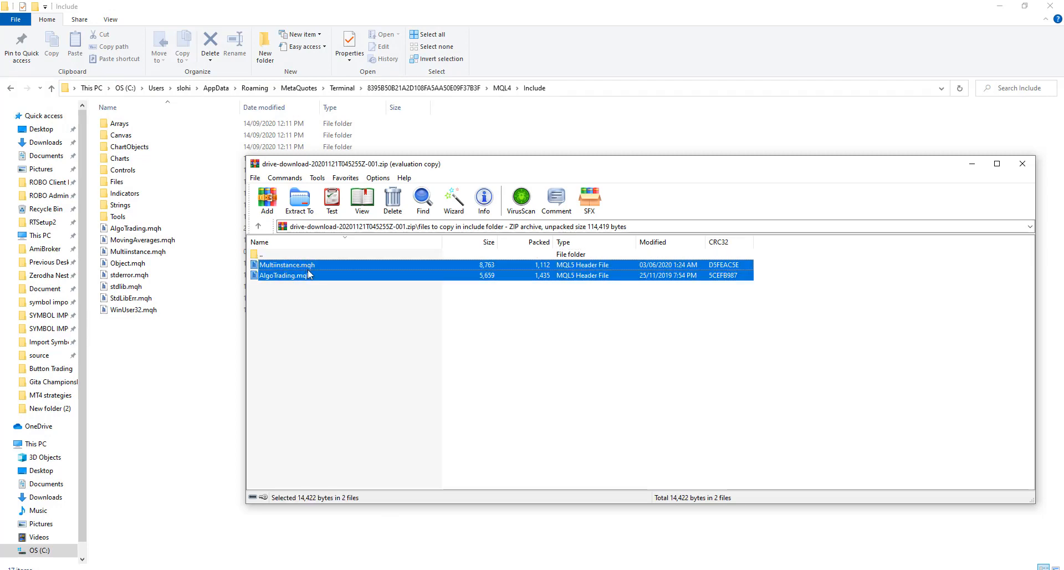
pyautogui.hotkey('ctrl', 'c')
pyautogui.click(214, 558)
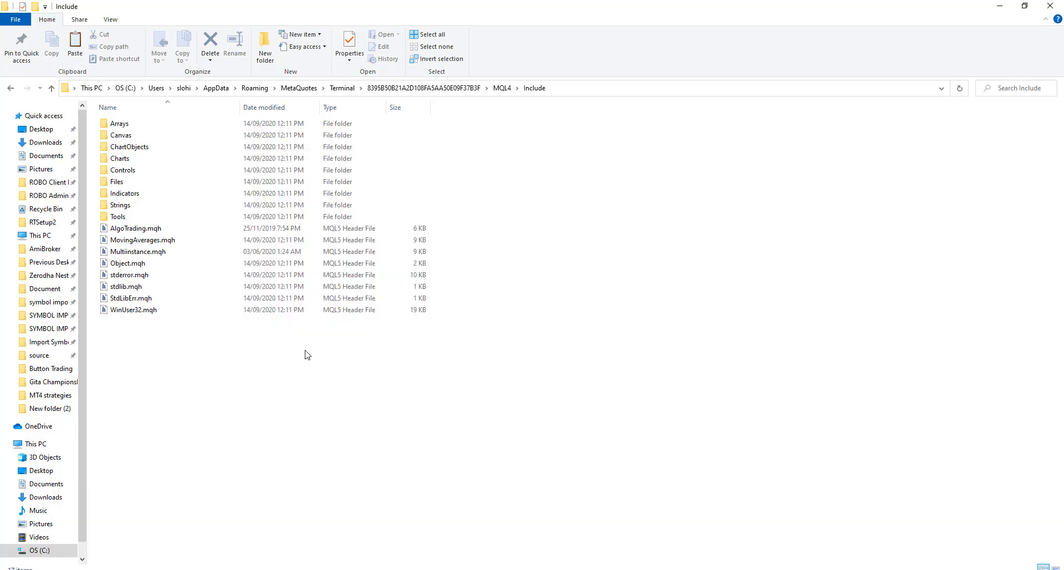
pyautogui.hotkey('ctrl', 'v')
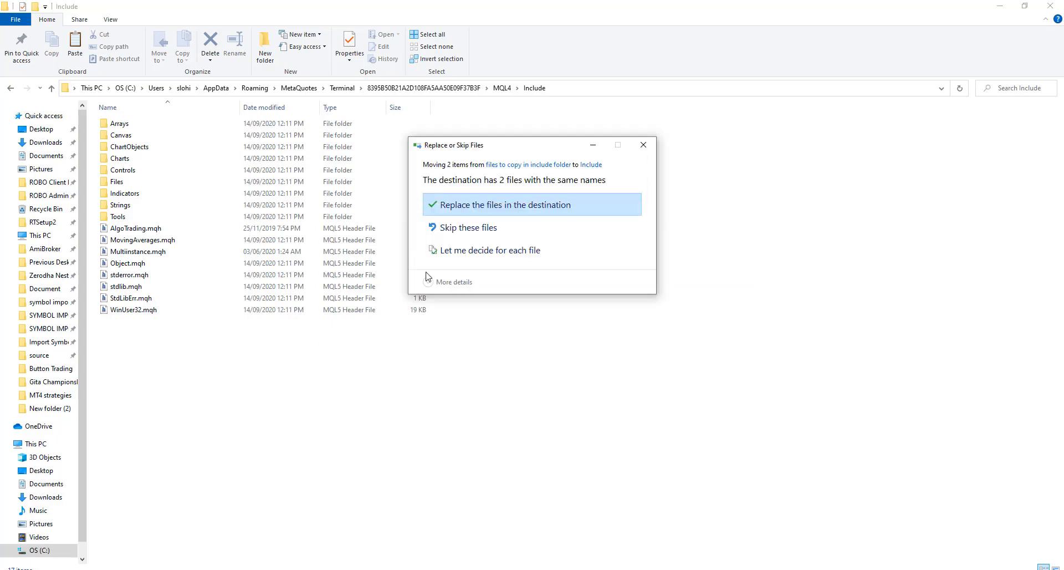
pyautogui.press('Return')
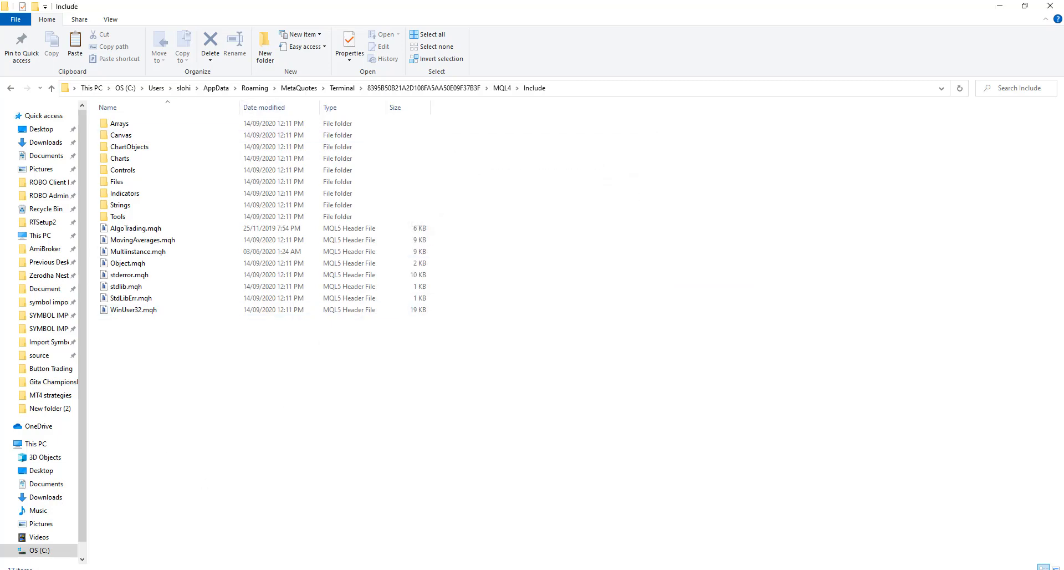
# Step: Copy Chart Trader 2.0.1.mq4 and Chart Trader 2.0.1.ex4 from the archive's expert folder into the MQL4 Experts folder
pyautogui.click(10, 88)
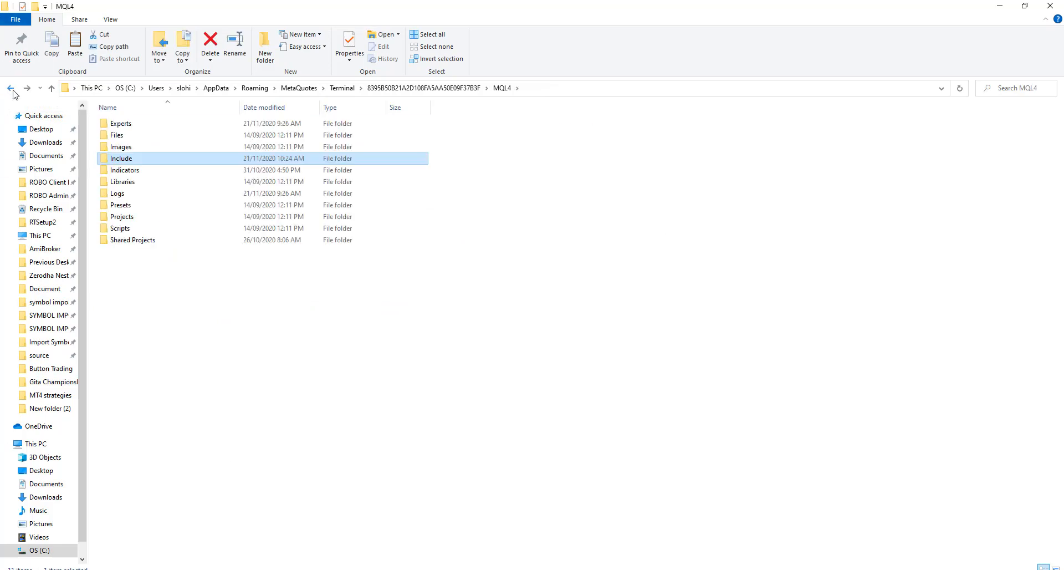
pyautogui.doubleClick(119, 122)
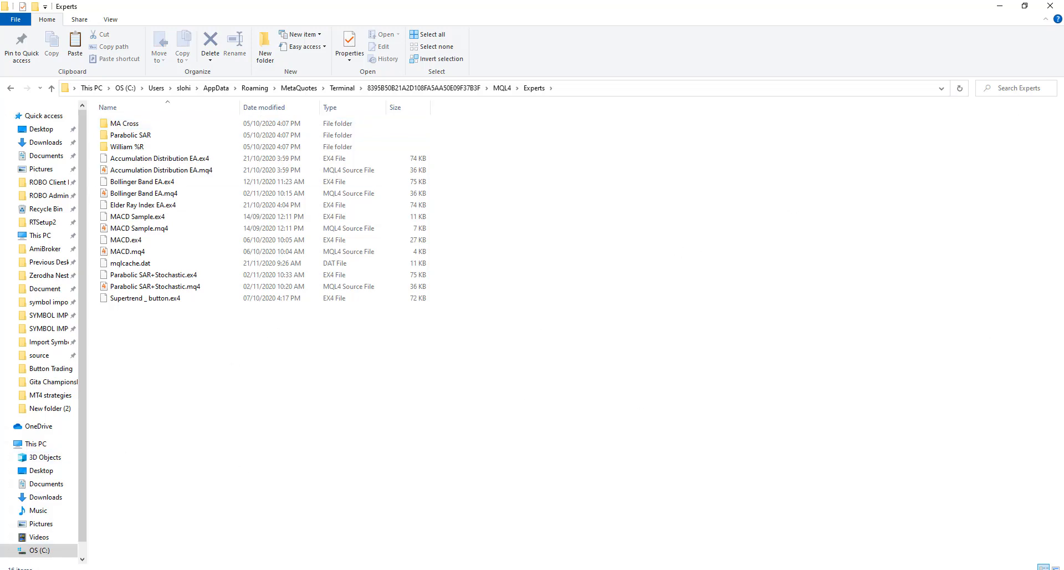
pyautogui.click(380, 561)
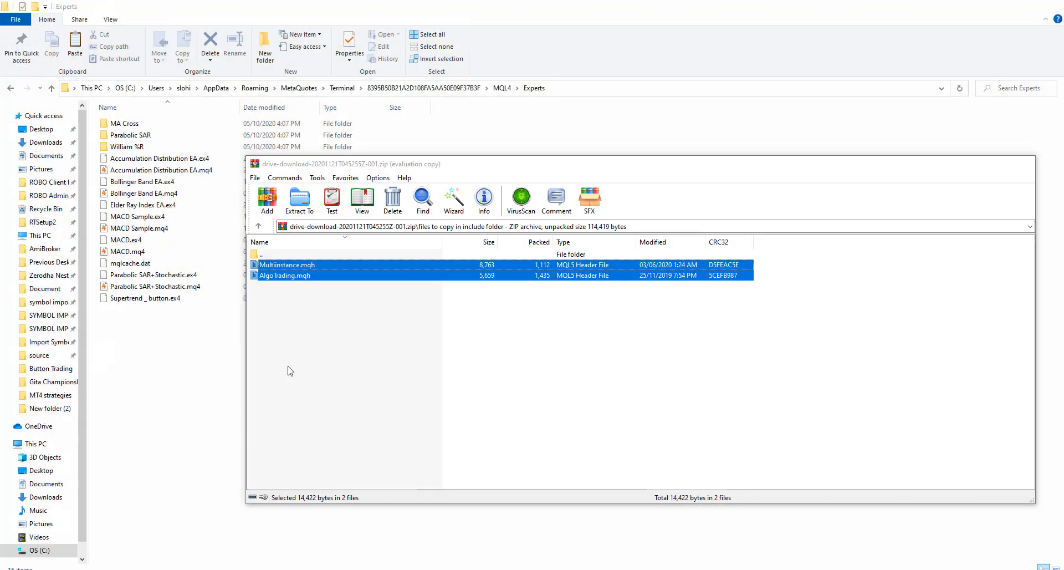
pyautogui.click(258, 226)
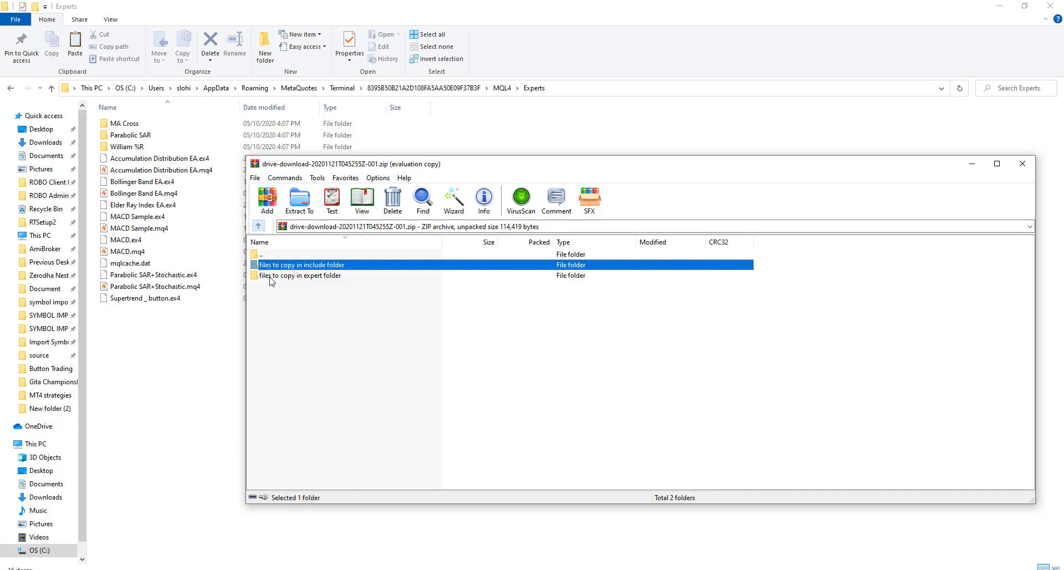
pyautogui.doubleClick(303, 276)
pyautogui.click(318, 275)
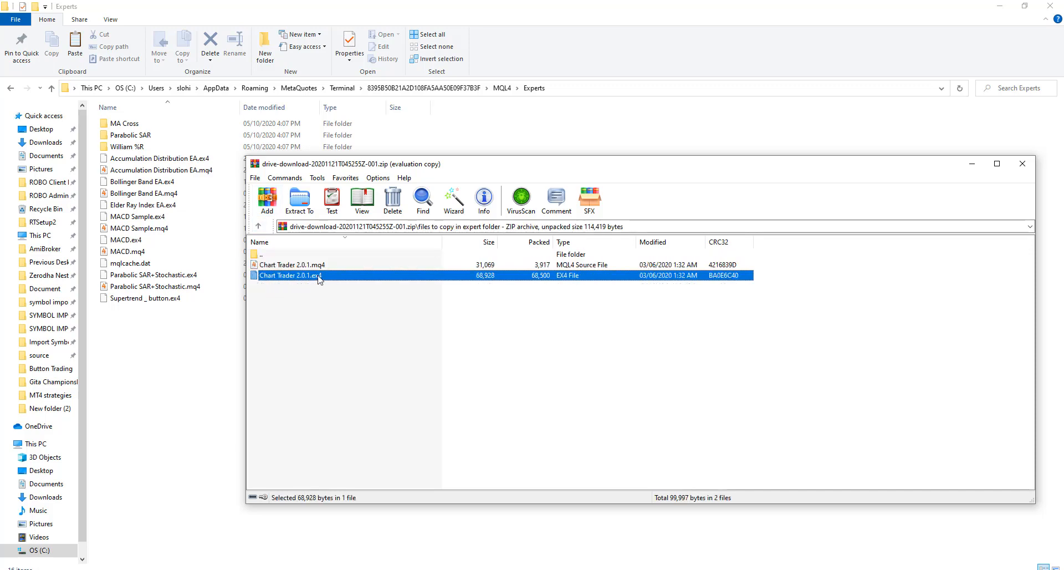
pyautogui.keyDown('ctrl'); pyautogui.click(321, 264); pyautogui.keyUp('ctrl')
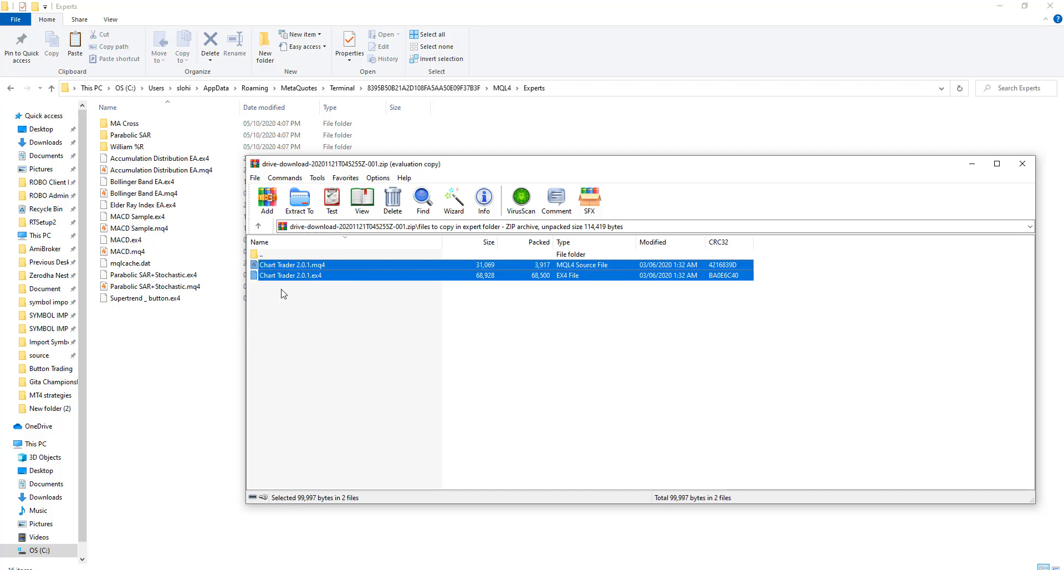
pyautogui.click(187, 334)
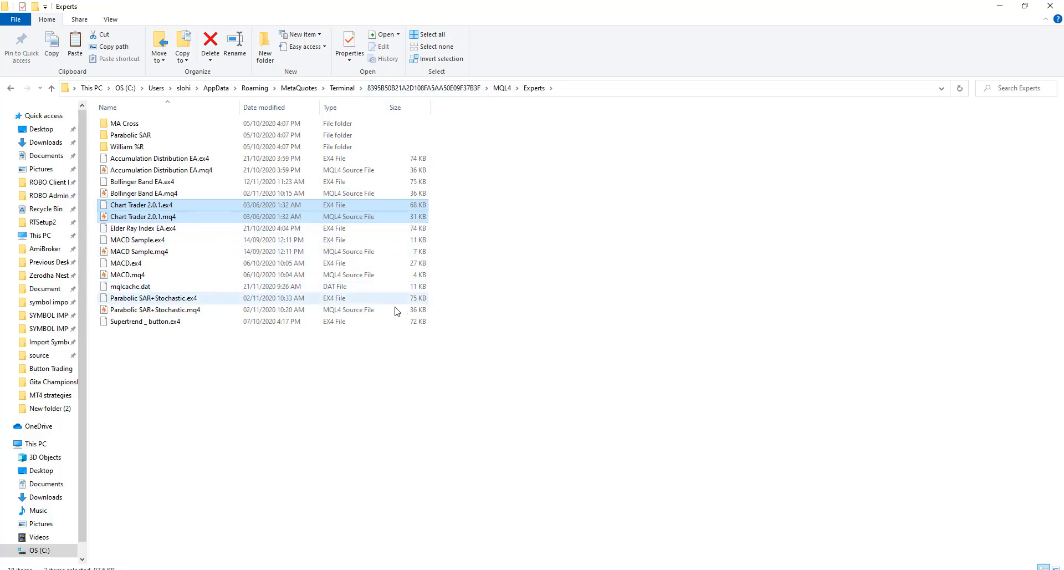
# Step: Close the Experts folder, return to MT4 and confirm the Expert Advisors options with automated trading, DLL imports and WebRequest allowed
pyautogui.click(331, 358)
pyautogui.click(1053, 6)
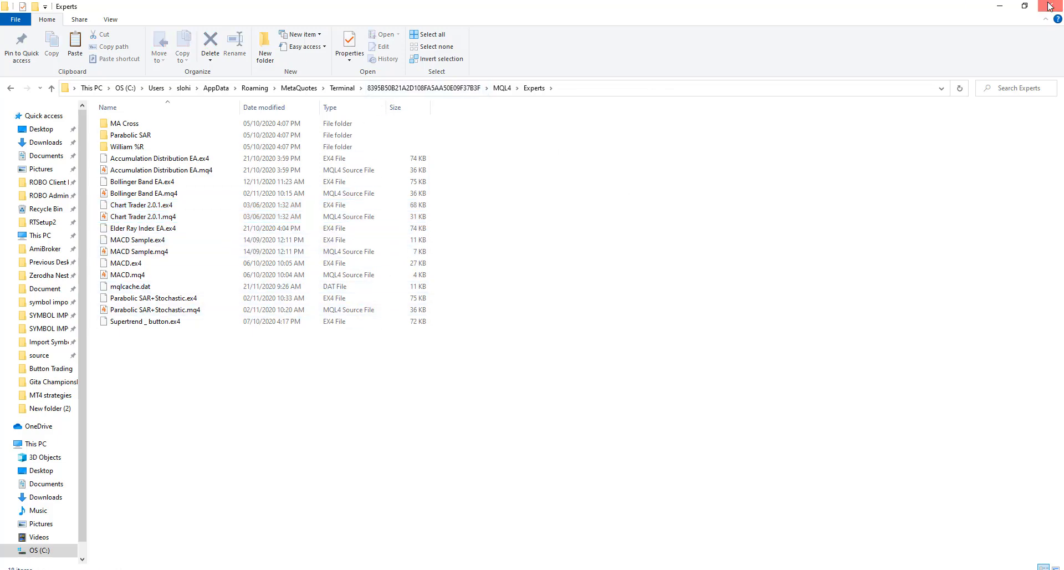
pyautogui.click(204, 401)
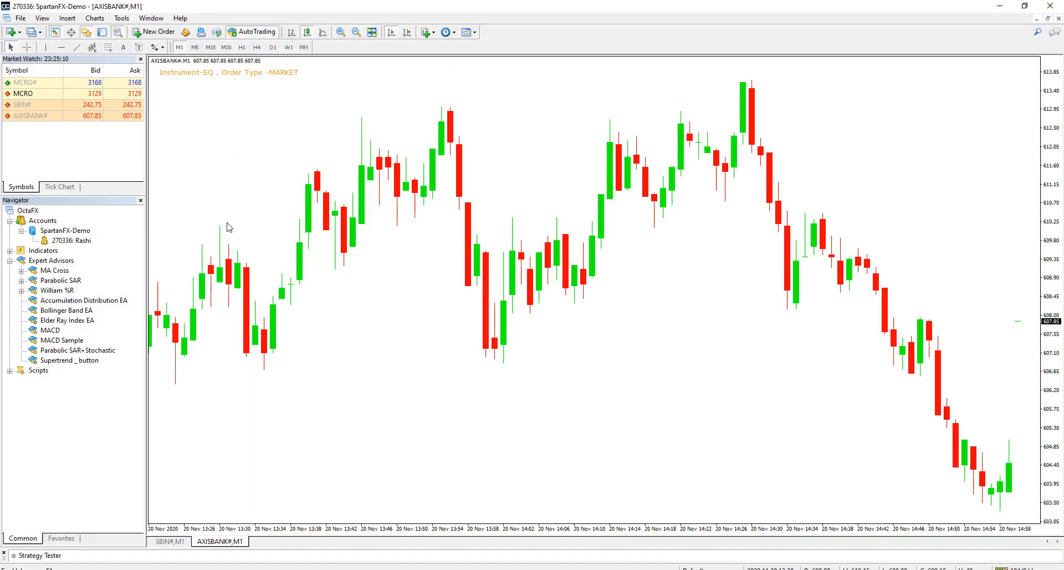
pyautogui.click(123, 19)
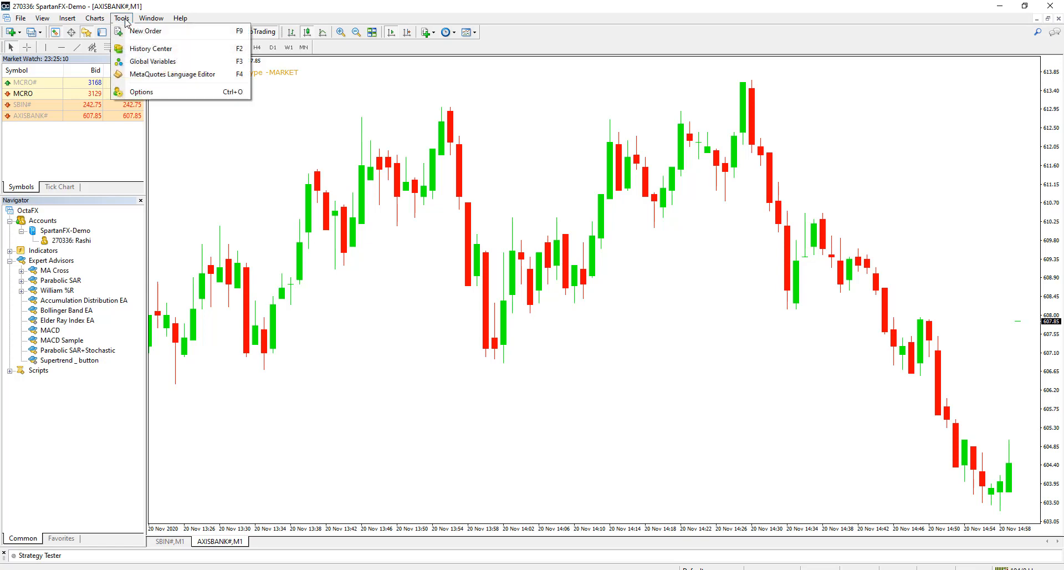
pyautogui.click(159, 98)
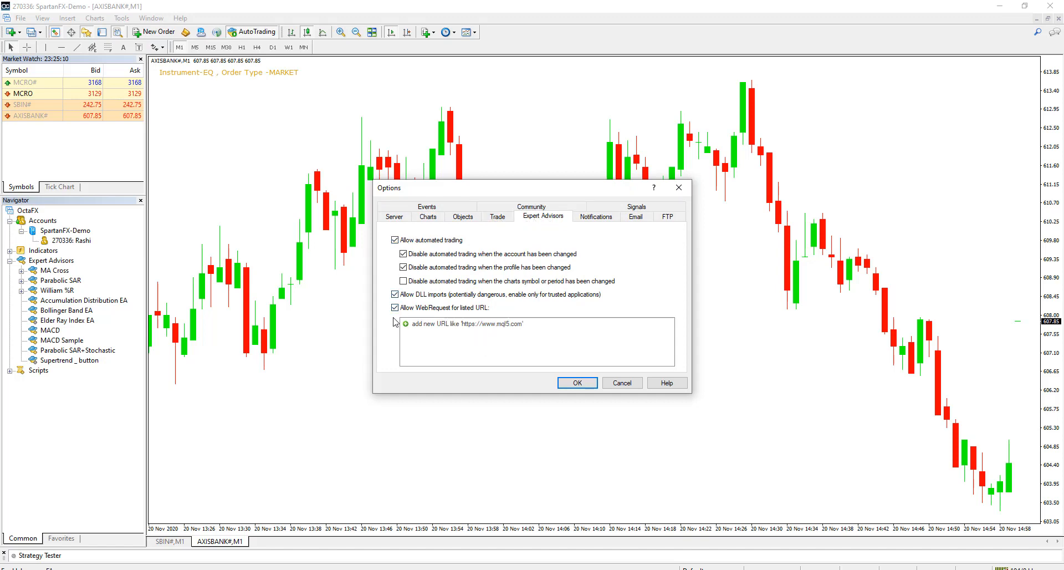
pyautogui.click(577, 384)
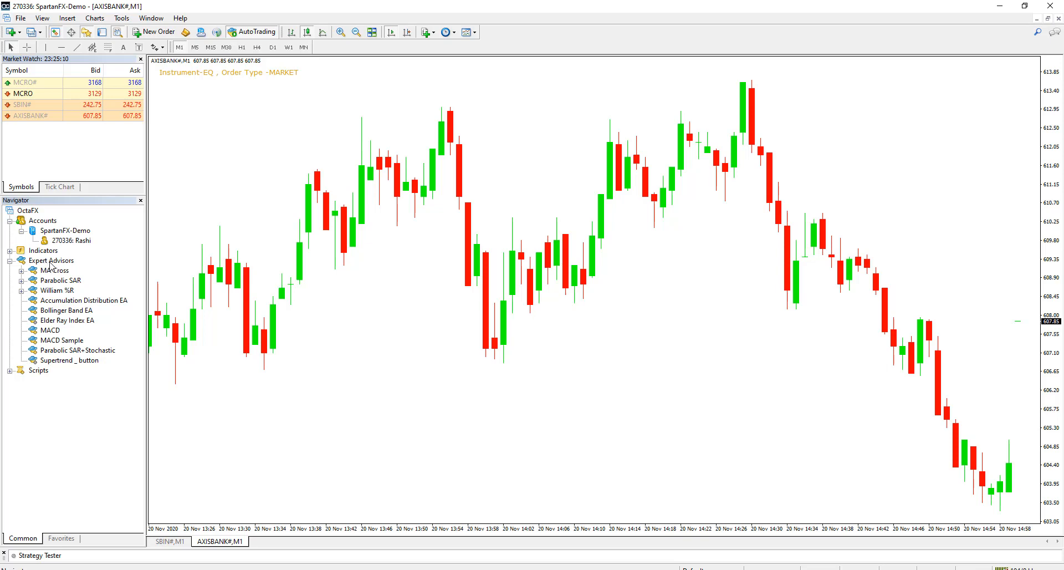
# Step: Refresh the Expert Advisors list and attach Chart Trader 2.0.1 to the AXISBANK# M1 chart with its default inputs
pyautogui.rightClick(50, 261)
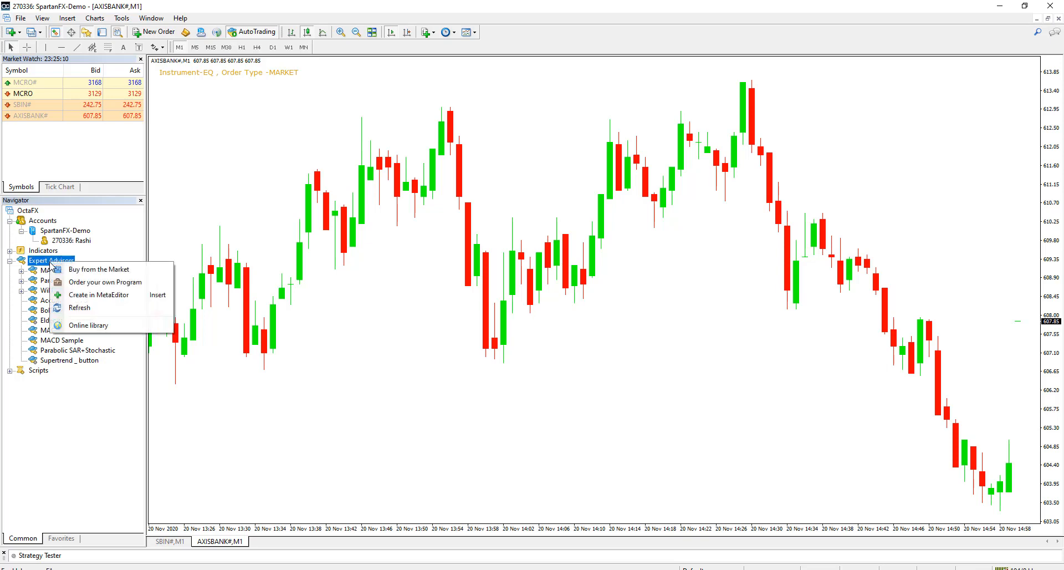
pyautogui.click(84, 308)
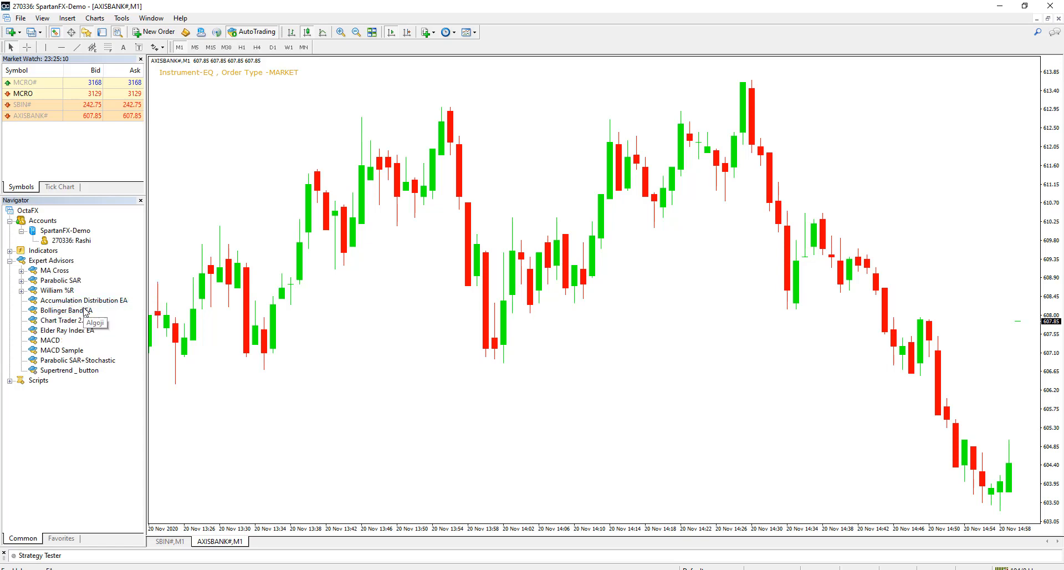
pyautogui.doubleClick(57, 322)
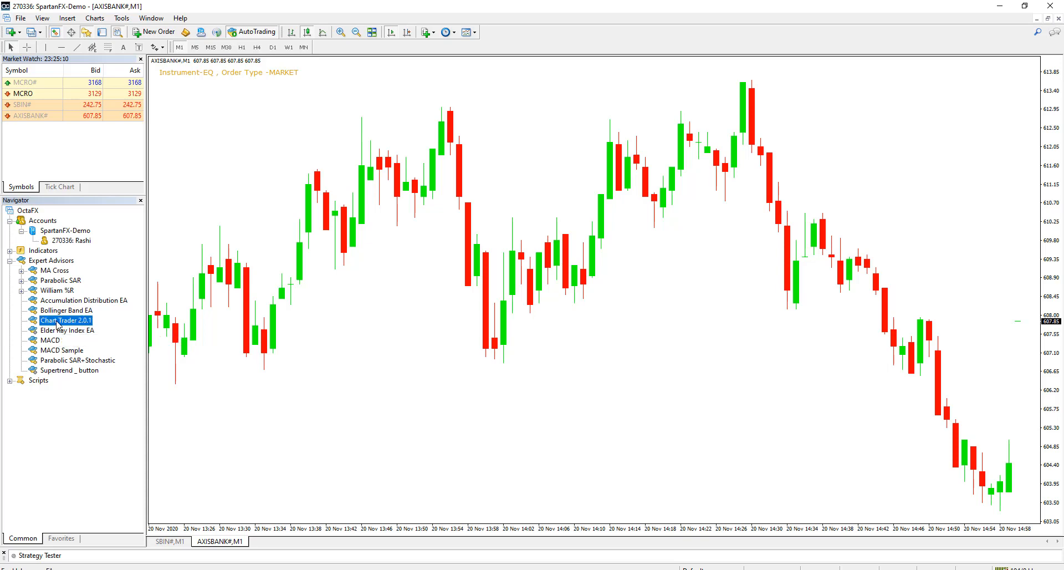
pyautogui.click(64, 323)
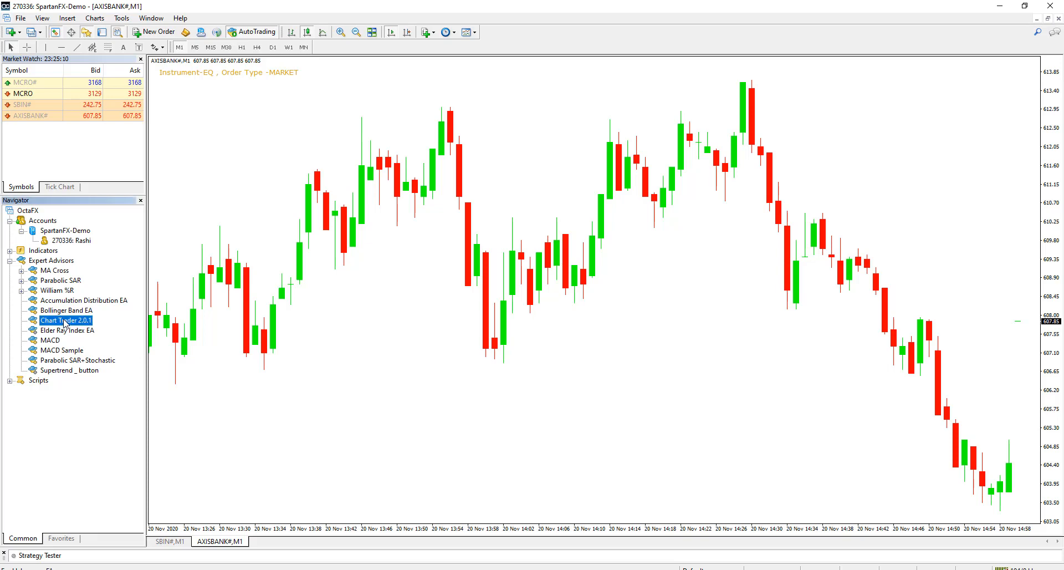
pyautogui.moveTo(351, 243); pyautogui.dragTo(351, 243)
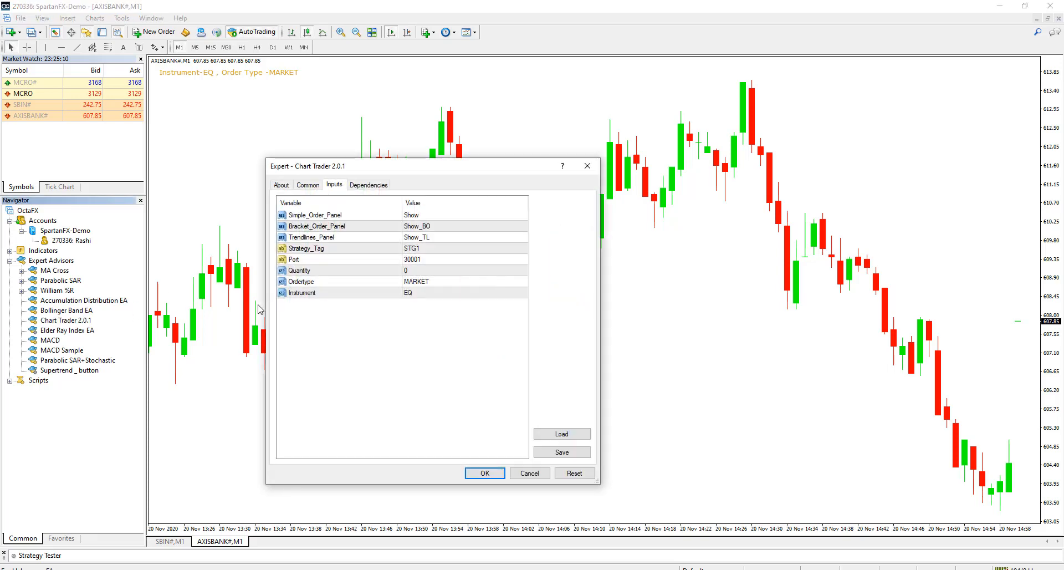
pyautogui.click(485, 473)
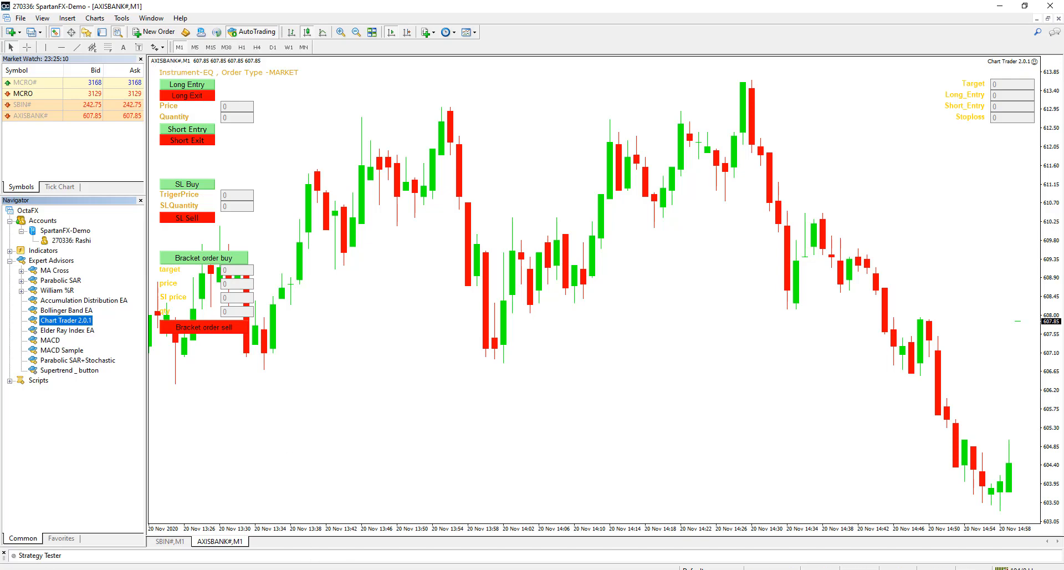
# Step: Switch to APIBridge, add input symbol AXISBANK# mapped to exchange symbol AXISBANK EQ, and save the configuration
pyautogui.click(365, 569)
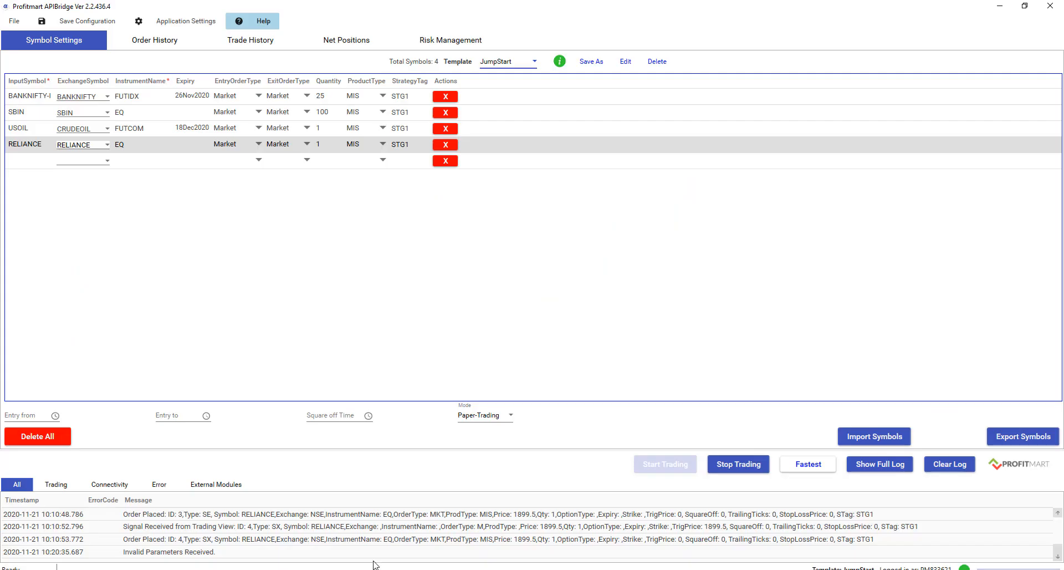
pyautogui.click(28, 162)
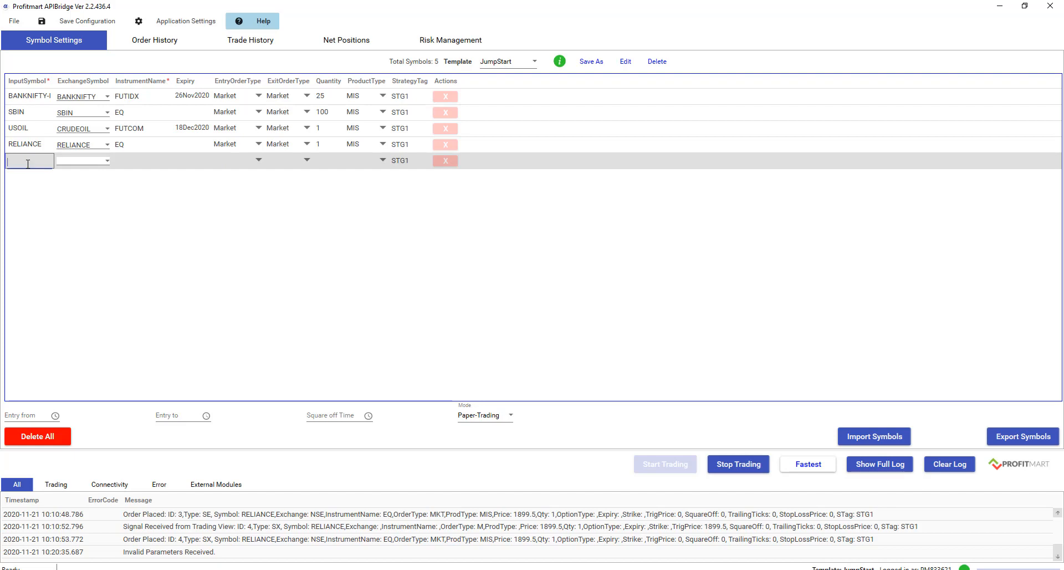
pyautogui.write('AXISB')
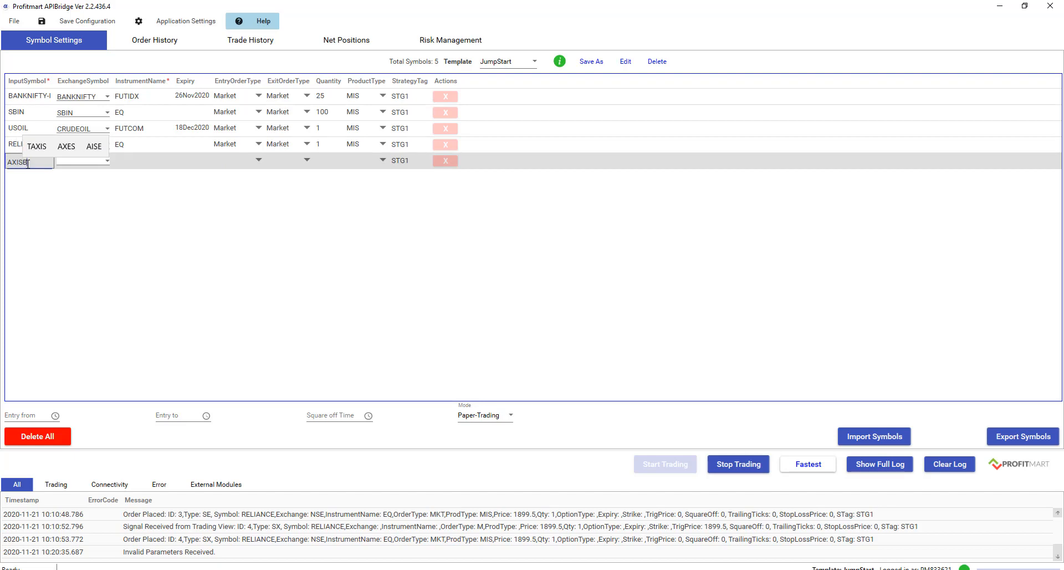
pyautogui.write('ANK#')
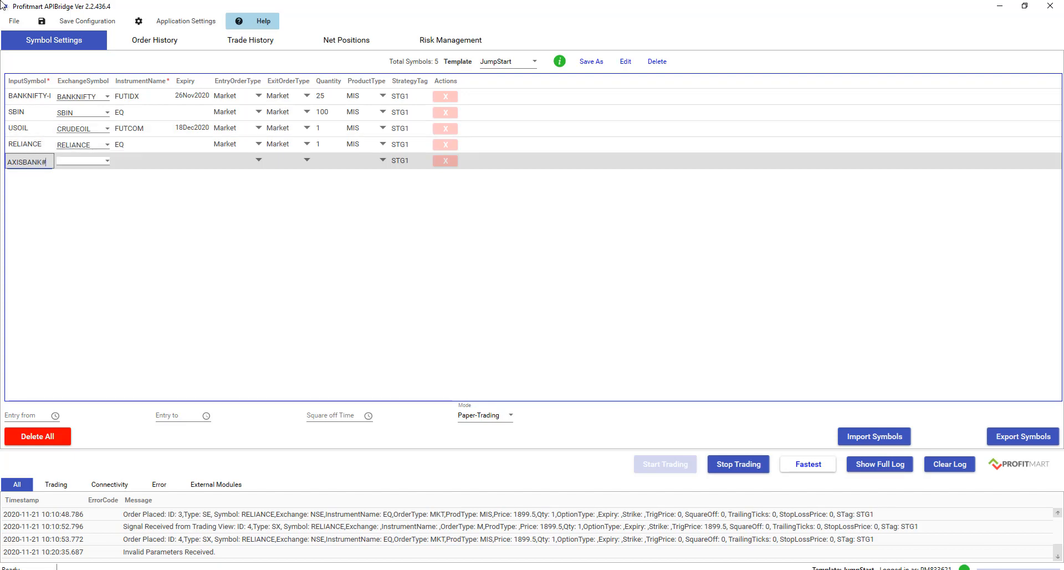
pyautogui.click(106, 163)
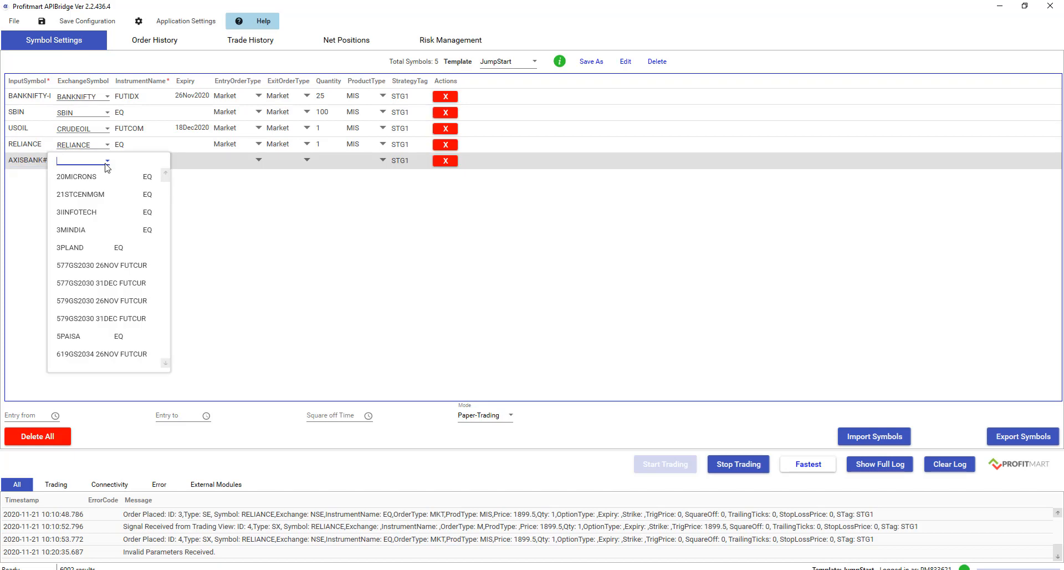
pyautogui.write('AXI')
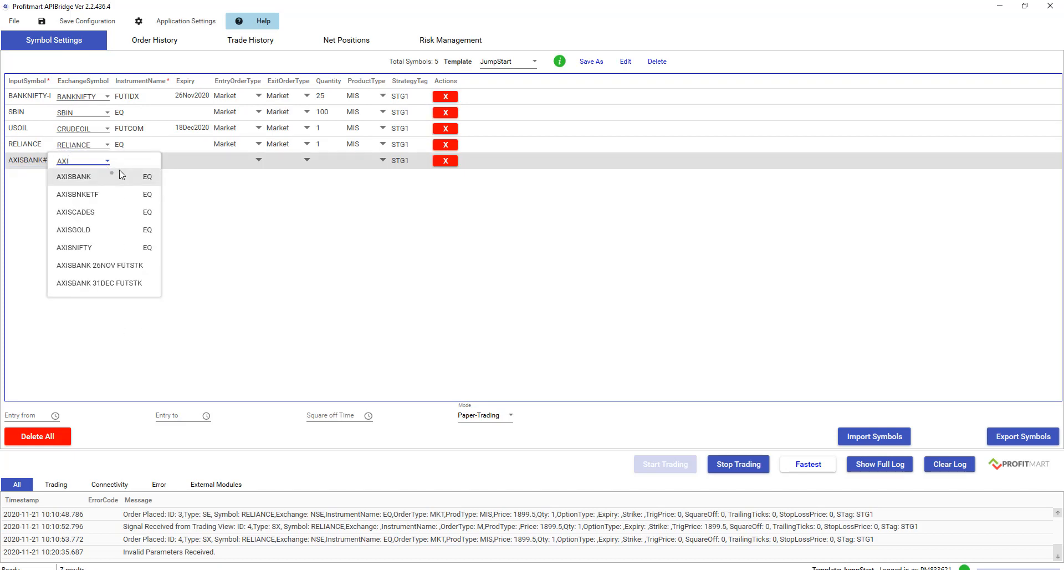
pyautogui.click(114, 176)
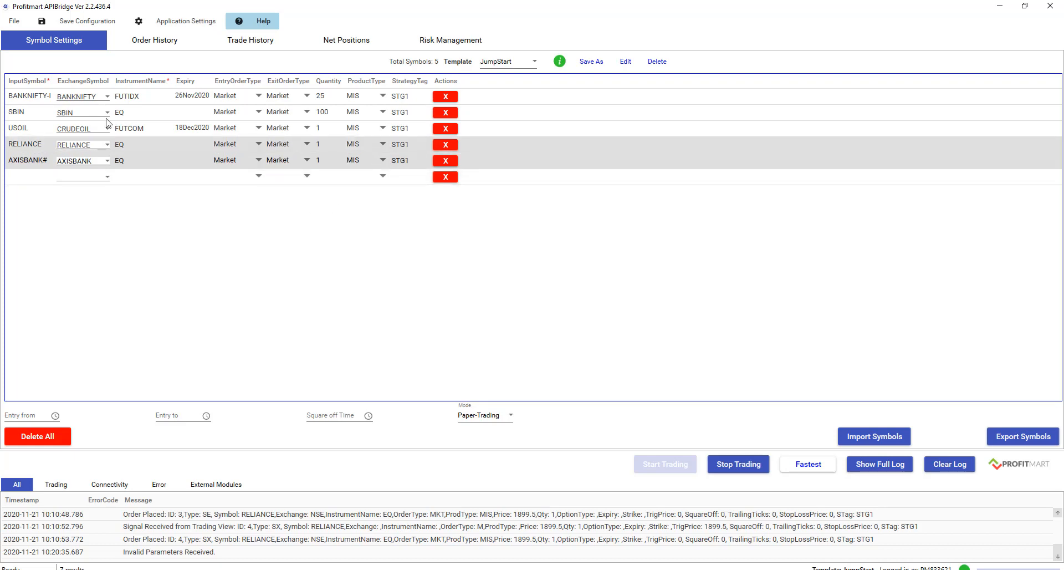
pyautogui.click(101, 27)
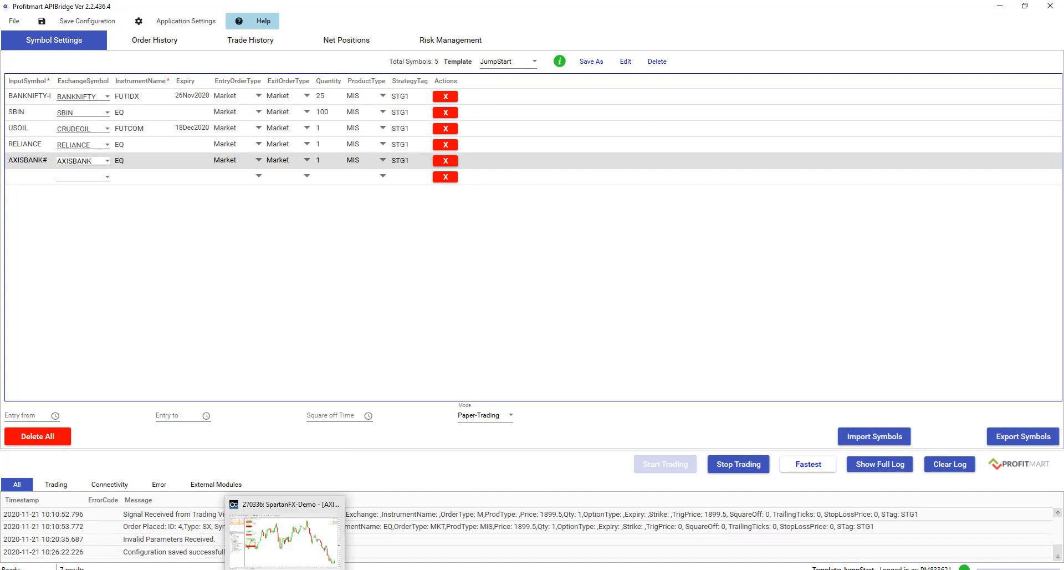
# Step: Switch to MT4, send a Long Entry order for AXISBANK# from the chart and return to APIBridge to check its log
pyautogui.click(285, 569)
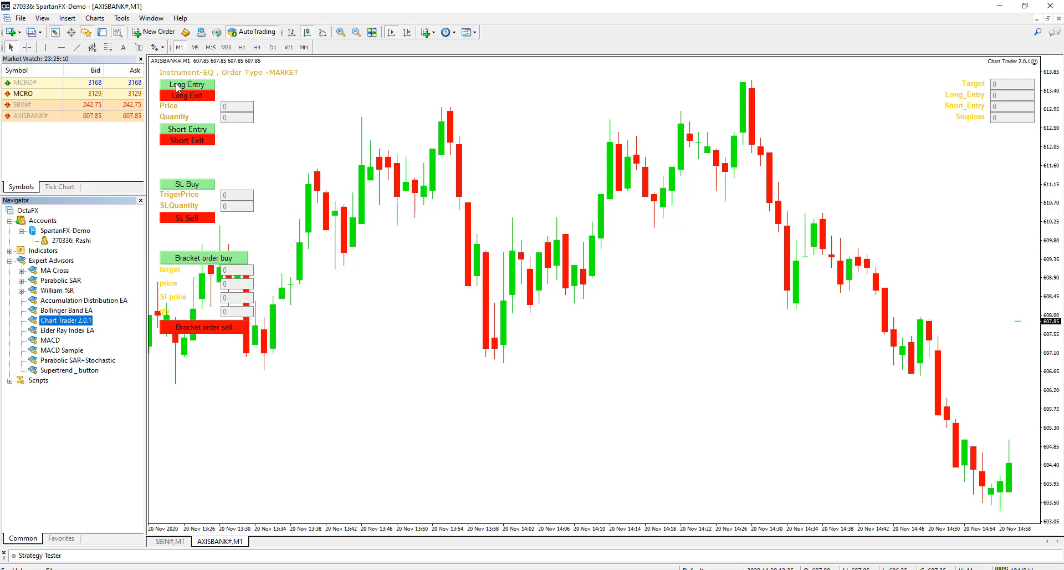
pyautogui.click(192, 88)
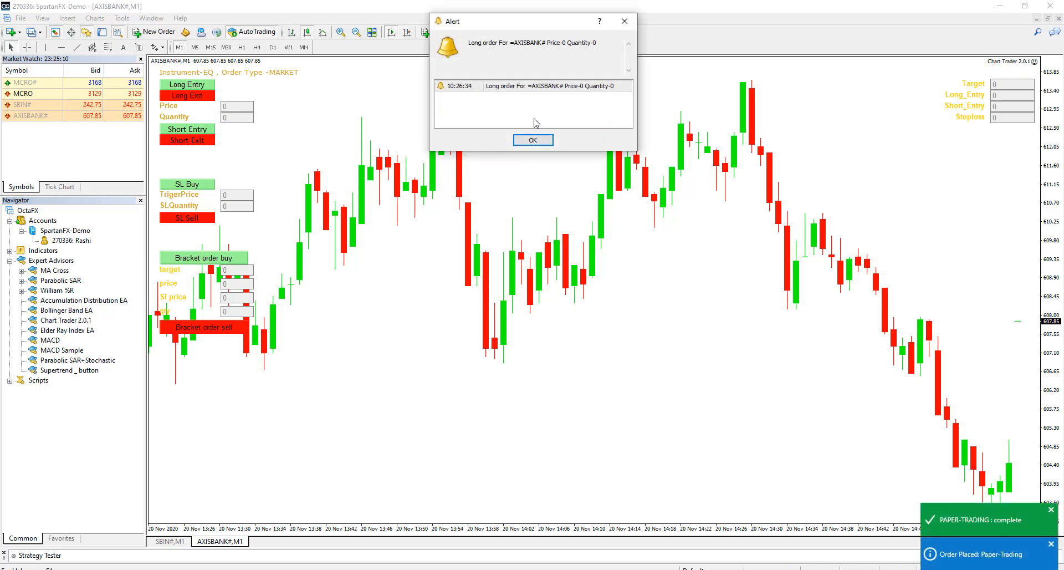
pyautogui.click(277, 569)
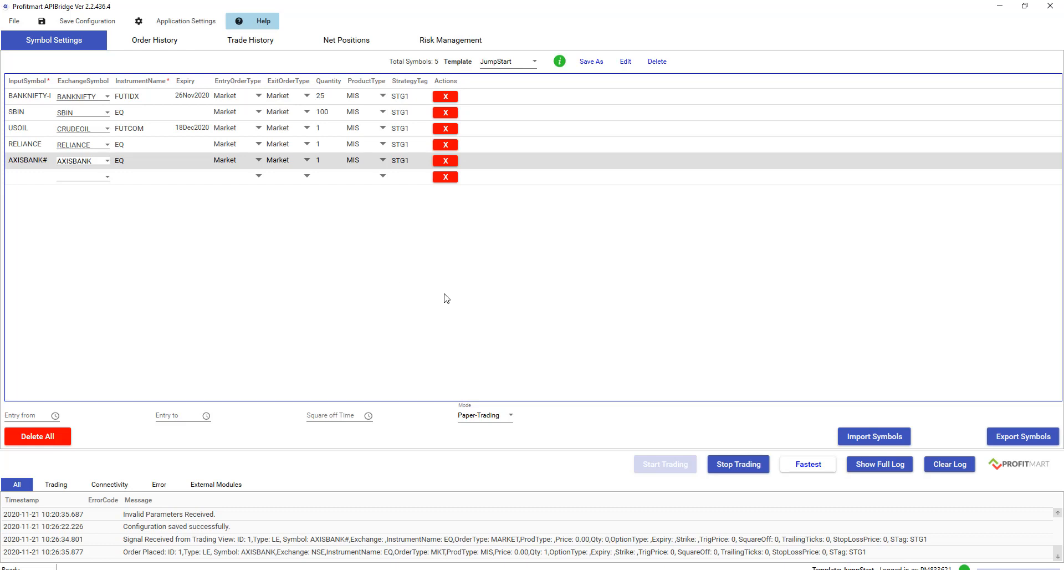
# Step: Change the APIBridge mode to Default, save the configuration and acknowledge the logout message
pyautogui.click(510, 419)
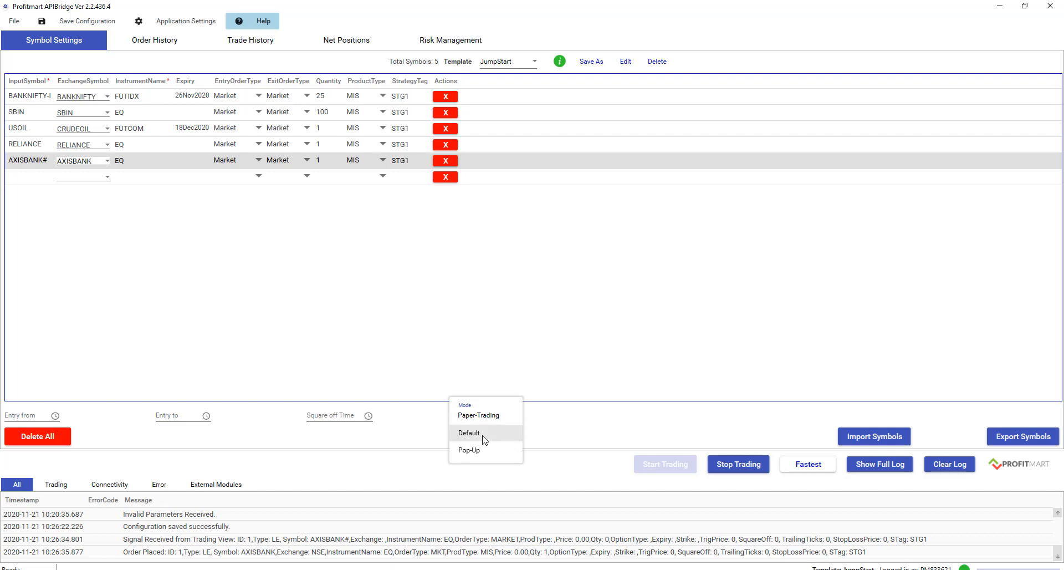
pyautogui.click(474, 438)
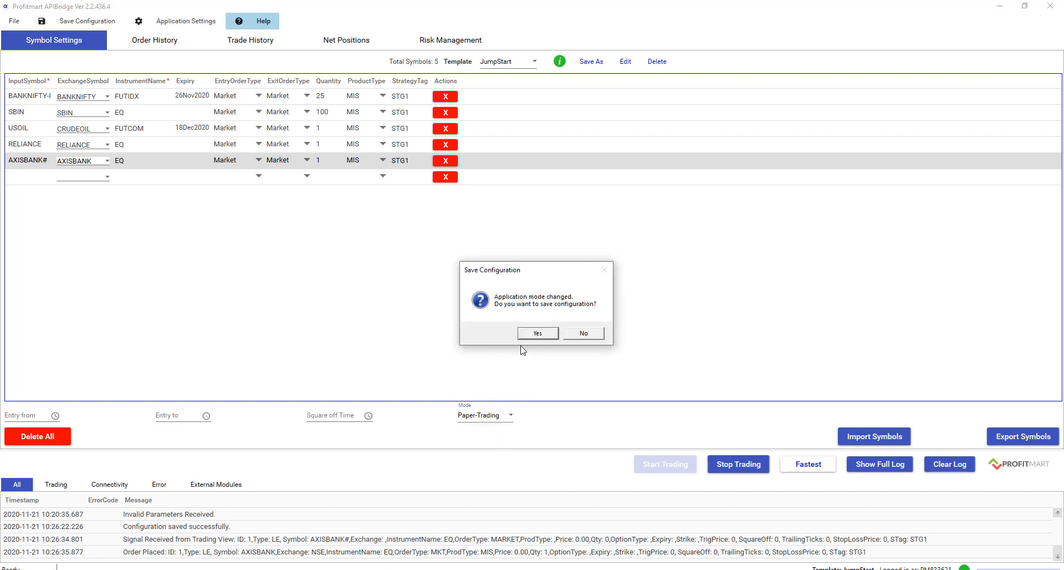
pyautogui.click(537, 332)
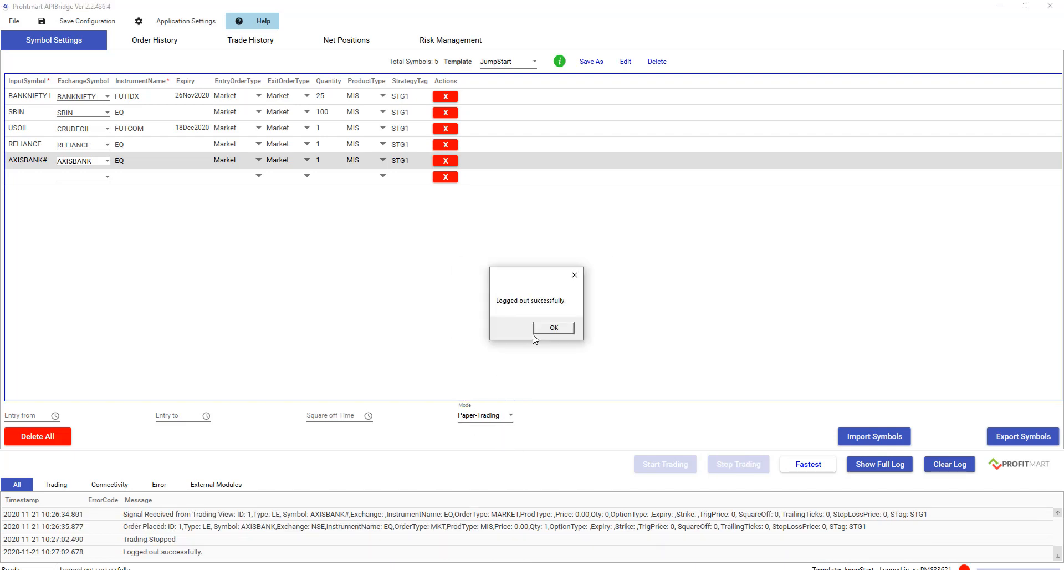
pyautogui.click(552, 328)
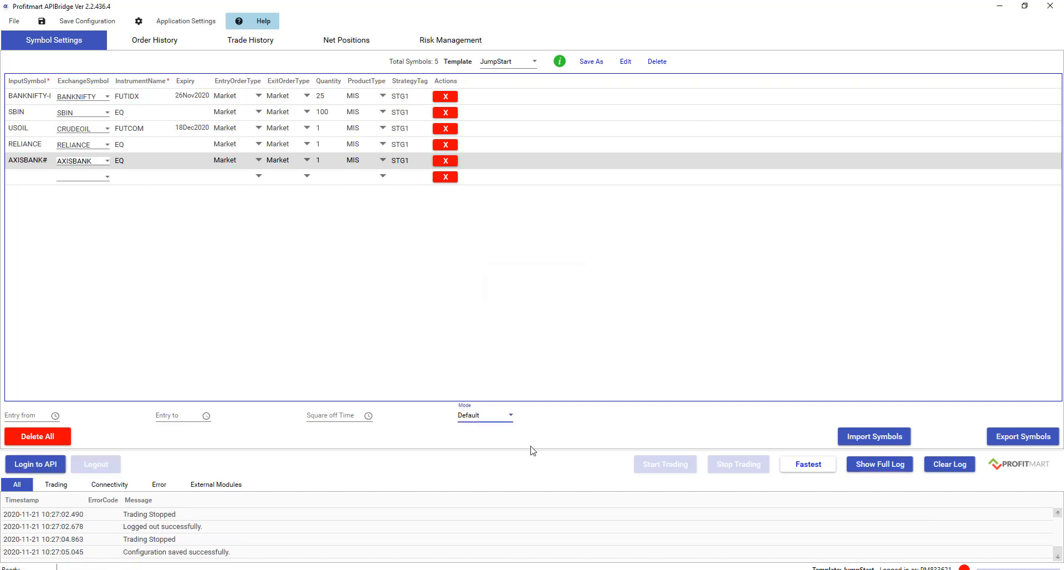
# Step: Accept the disclaimer, save the API key, API secret/password and user ID in the API credentials, and log in to the API
pyautogui.click(169, 23)
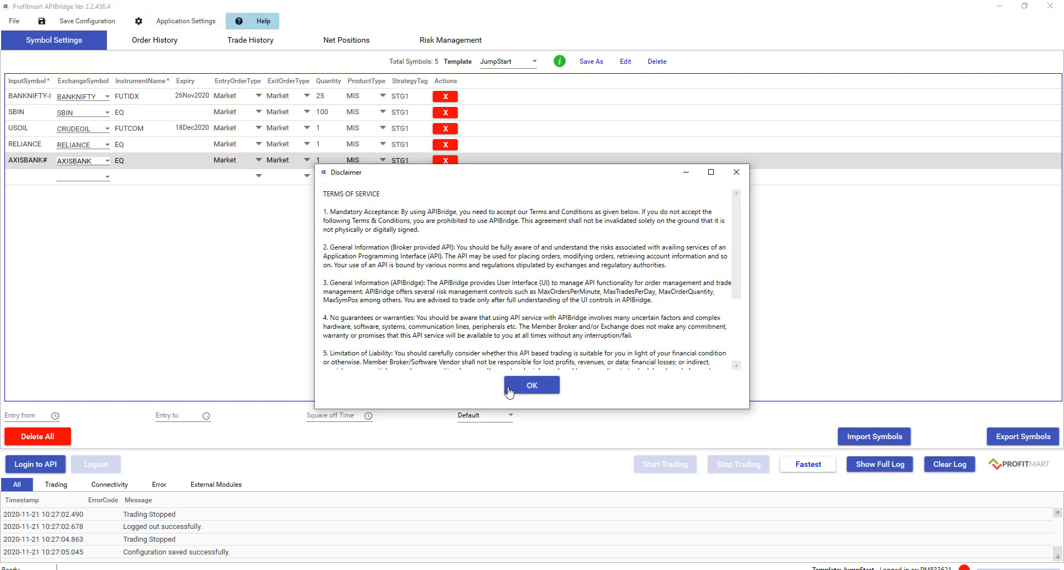
pyautogui.click(512, 390)
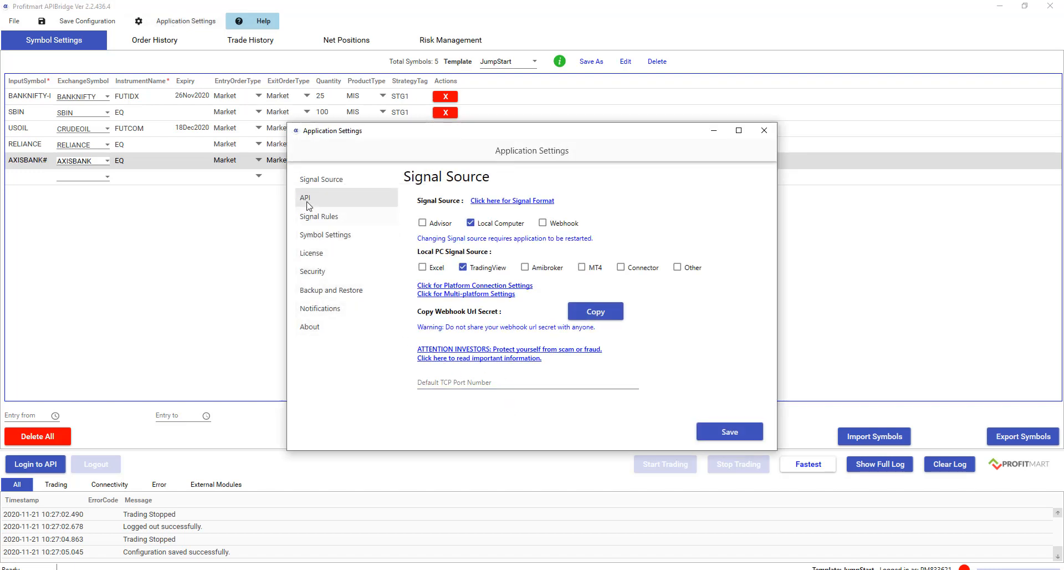
pyautogui.click(304, 198)
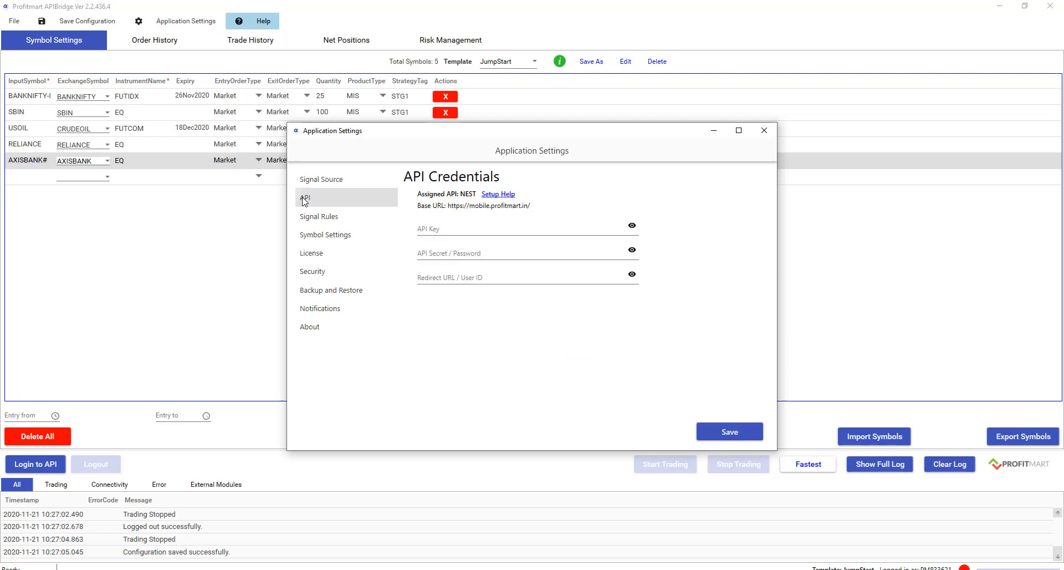
pyautogui.click(442, 228)
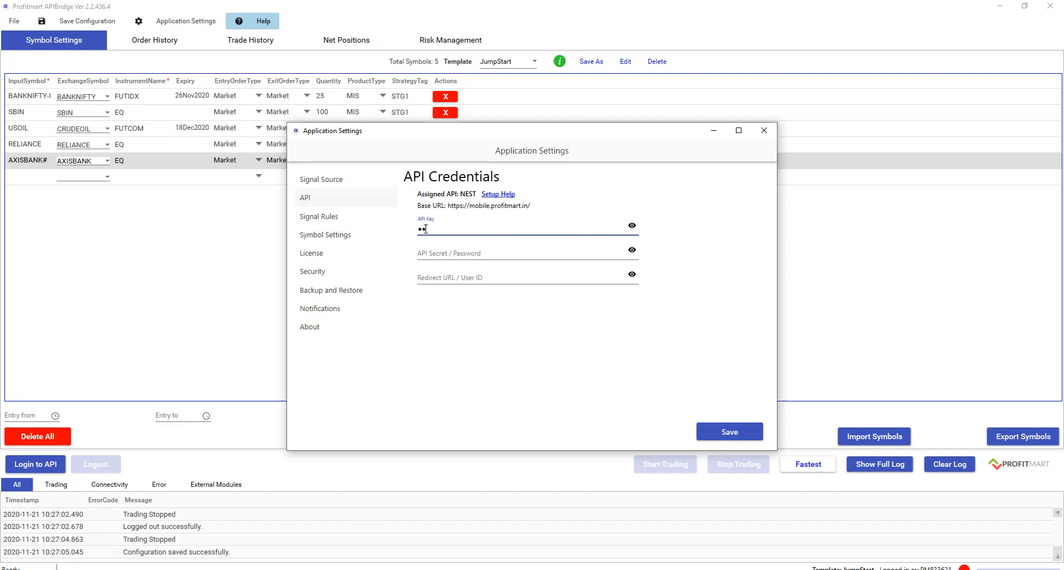
pyautogui.click(450, 255)
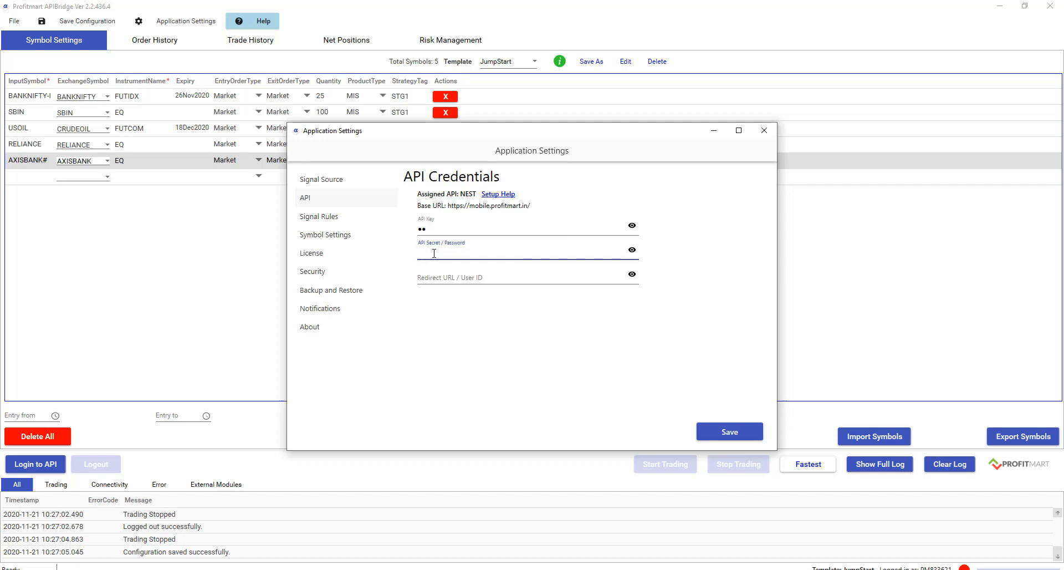
pyautogui.click(432, 279)
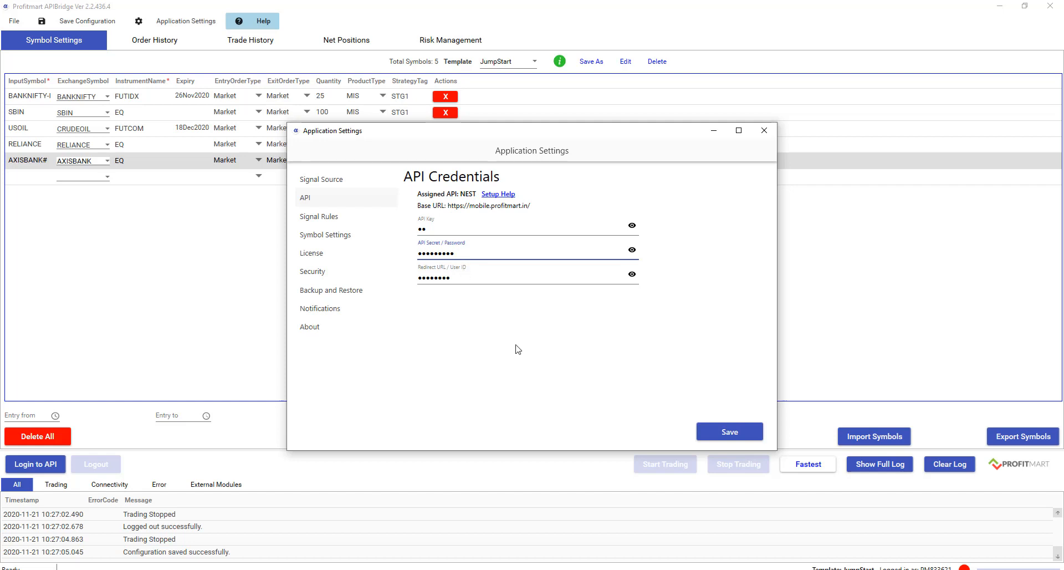
pyautogui.click(718, 436)
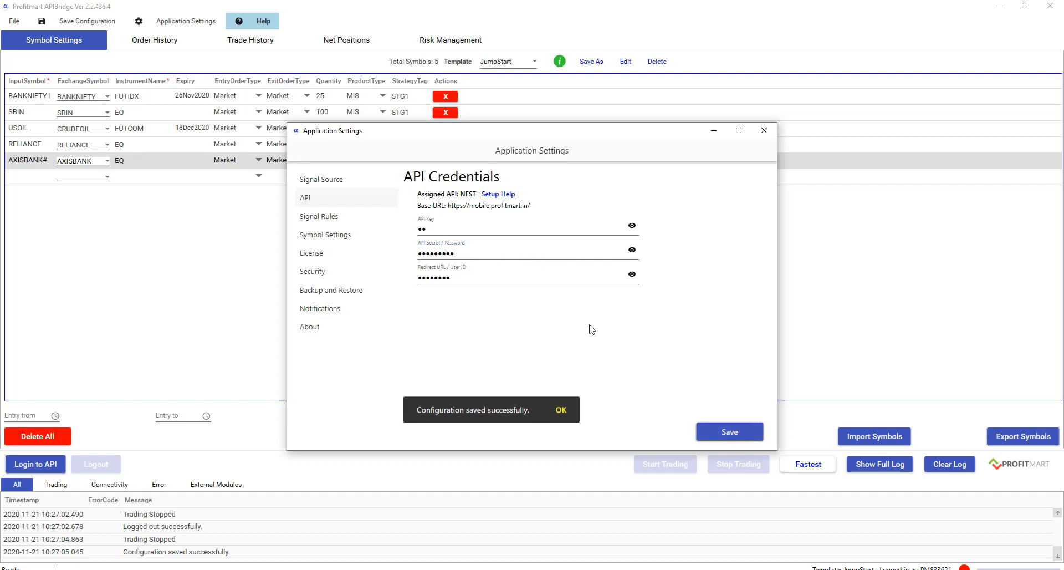
pyautogui.click(763, 134)
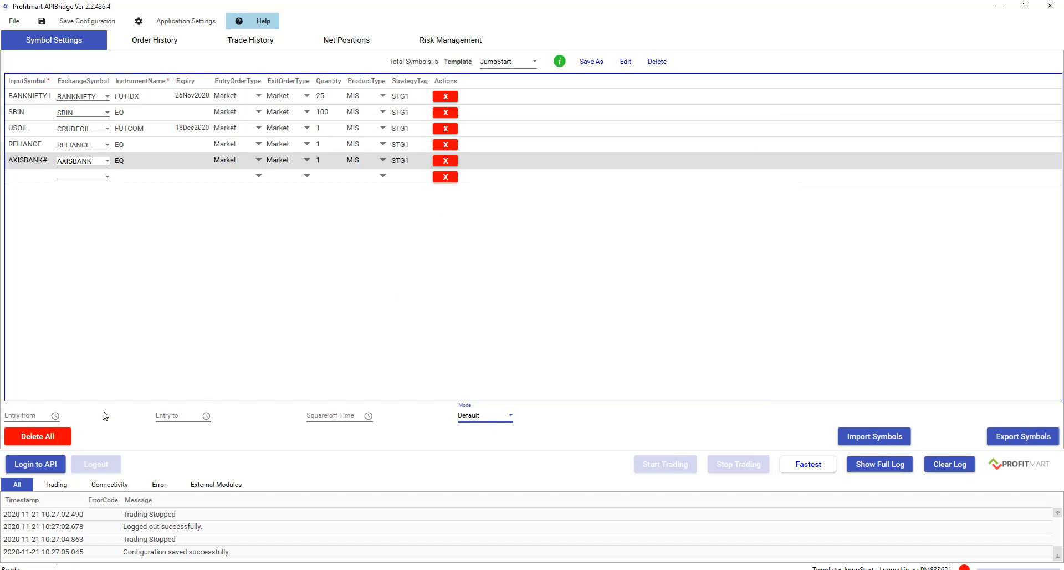
pyautogui.click(37, 470)
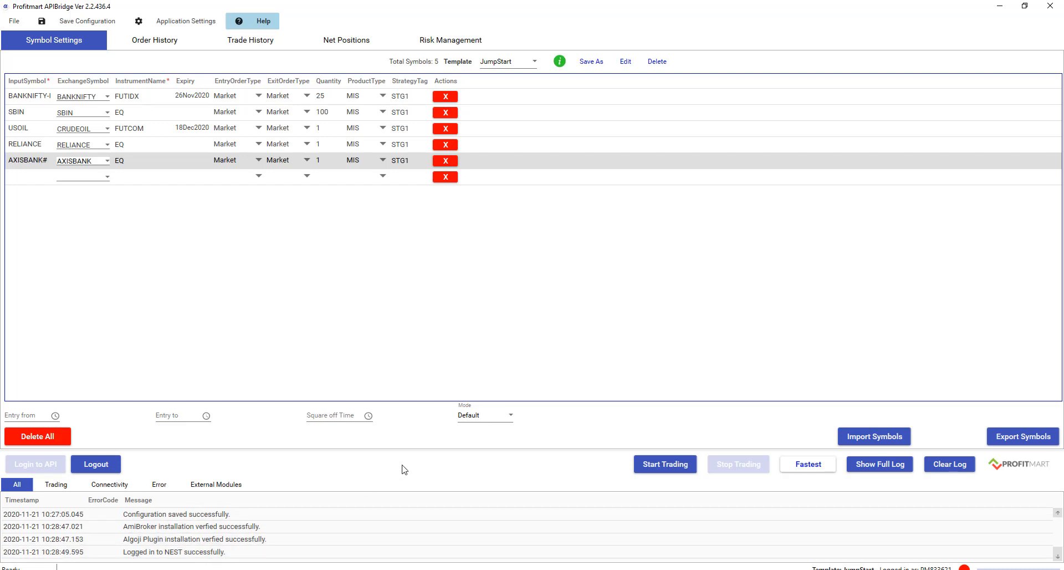
# Step: Start trading in APIBridge and switch to the browser window with the APIBridge help pages
pyautogui.click(664, 471)
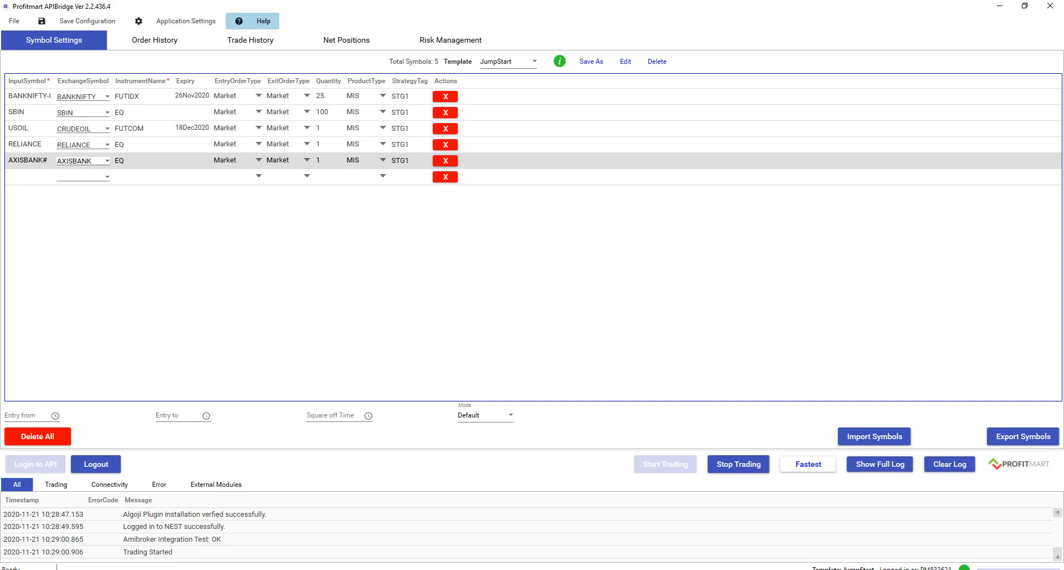
pyautogui.click(286, 568)
pyautogui.click(532, 139)
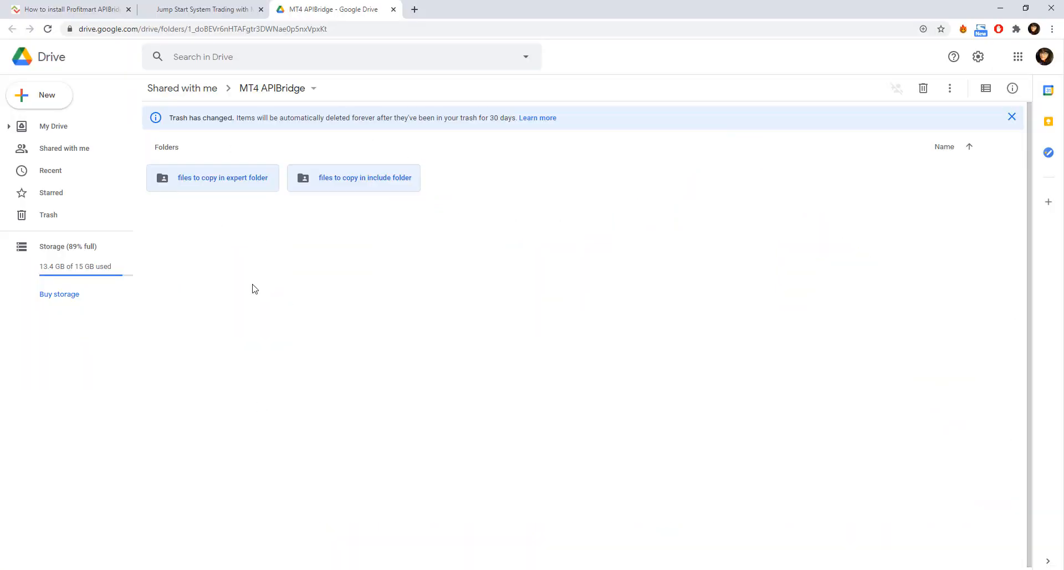
# Step: From the help center's MT4 Connection topic, open FAQs MT4 Algo Trading and choose the Ichimoku Strategy for MT4 article
pyautogui.click(213, 9)
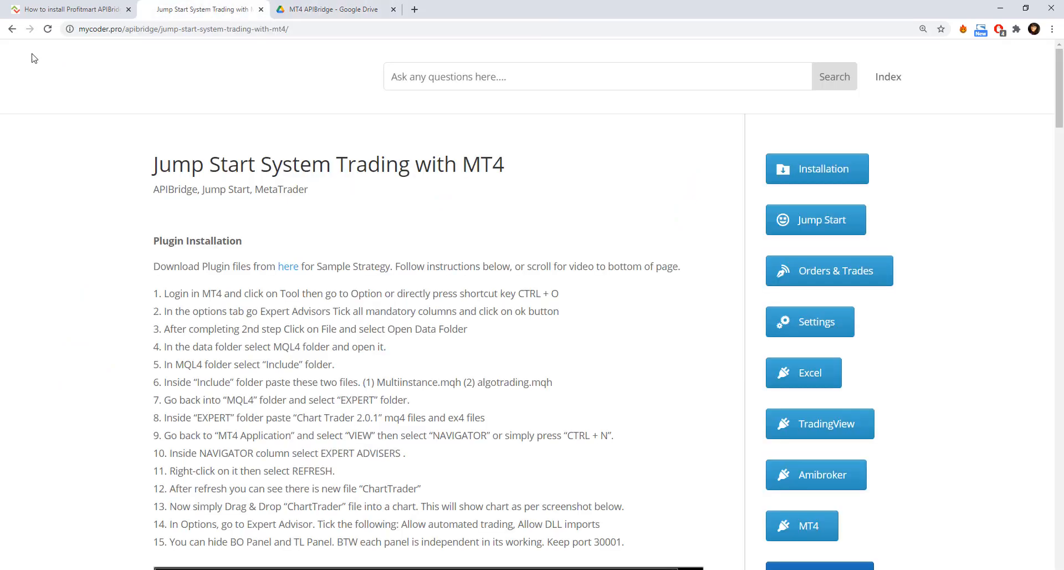
pyautogui.click(12, 29)
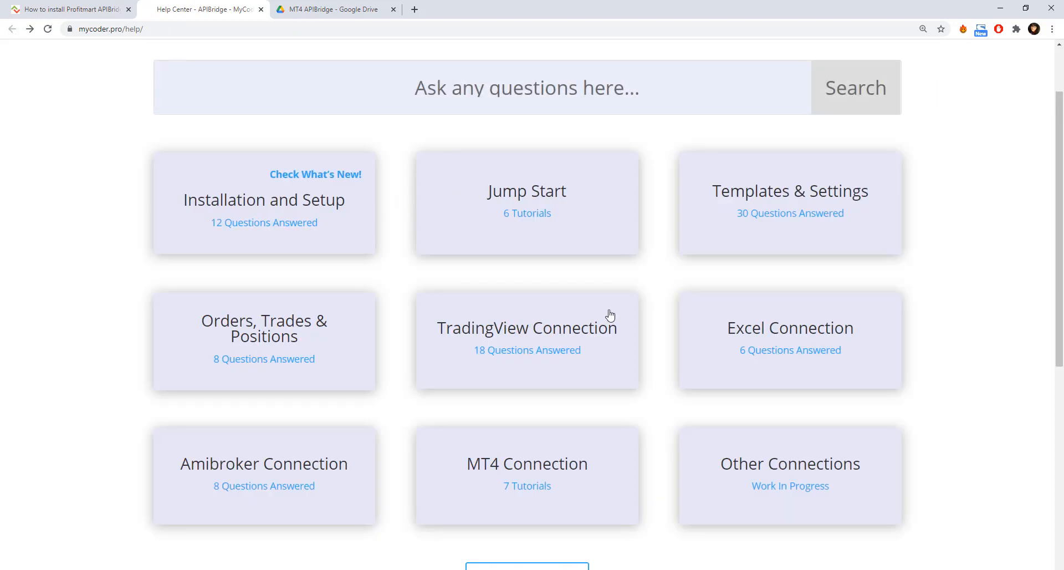
pyautogui.click(508, 452)
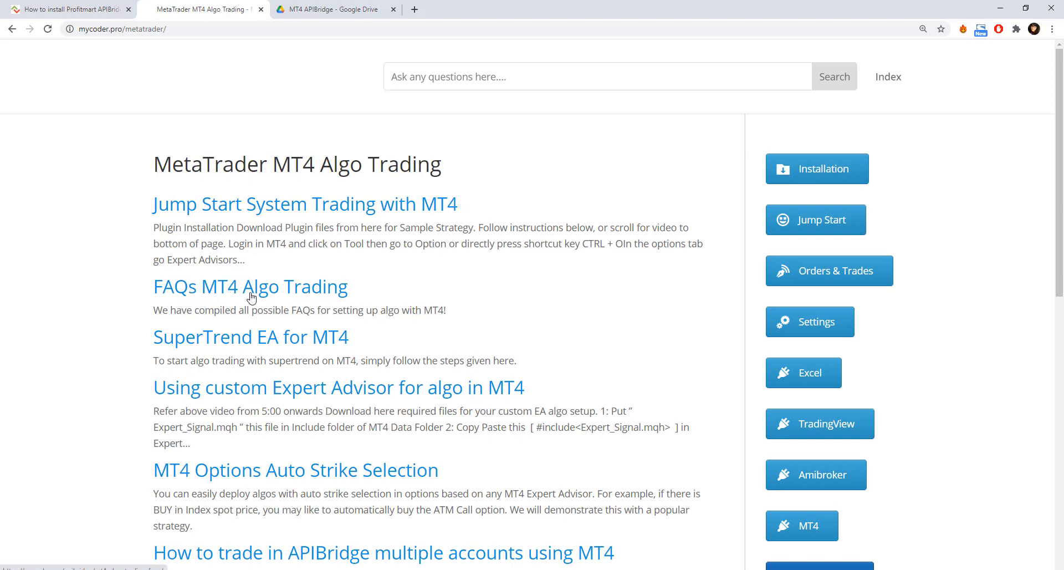
pyautogui.click(276, 295)
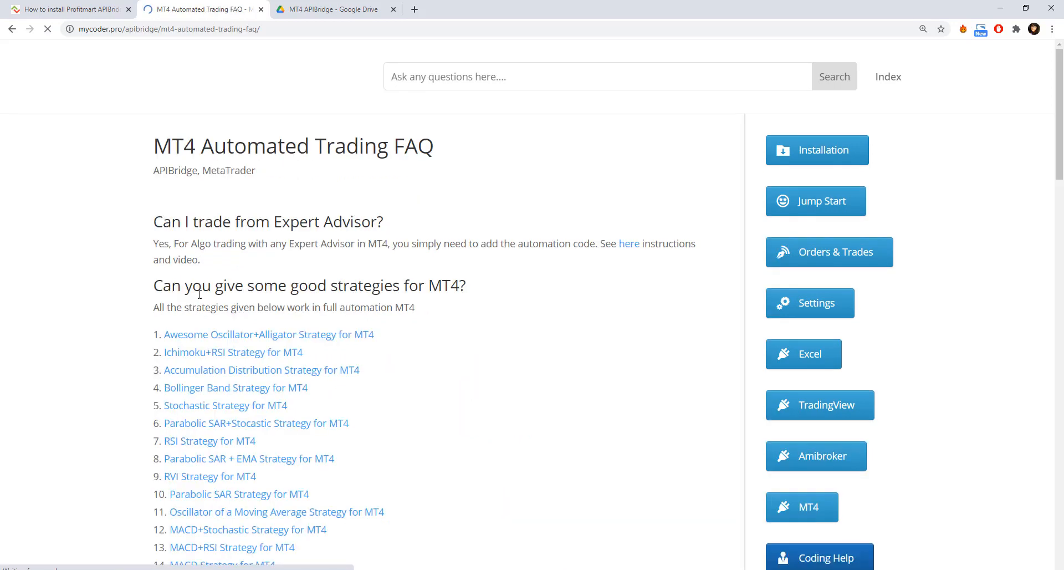
pyautogui.moveTo(1061, 119); pyautogui.dragTo(1057, 184)
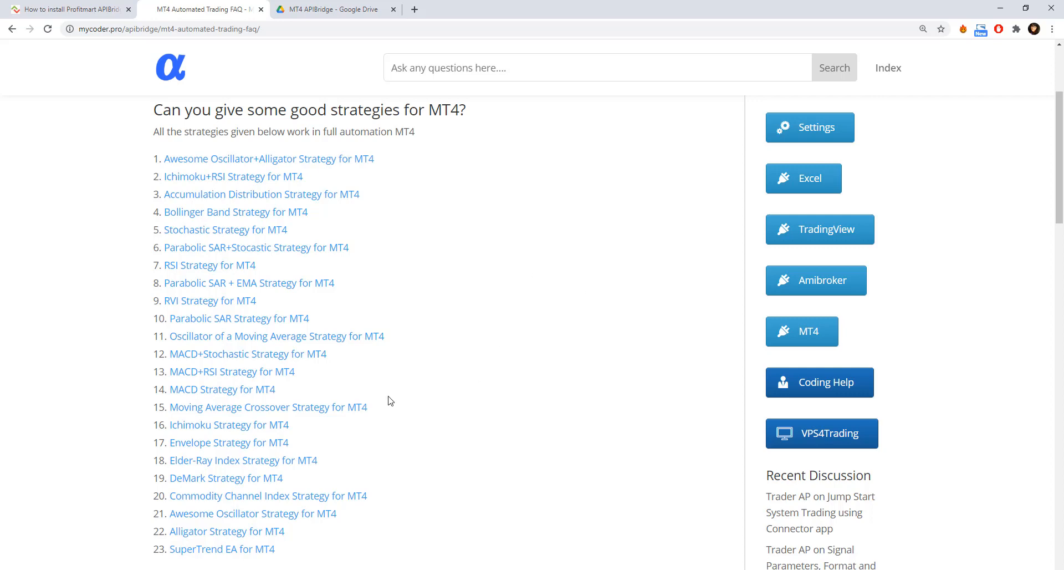
pyautogui.click(232, 427)
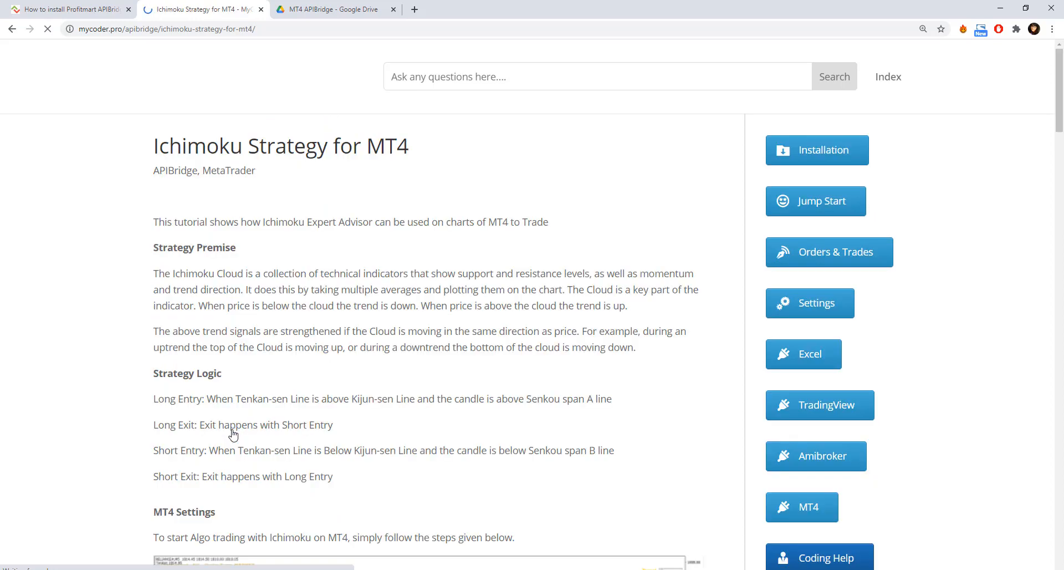
# Step: Read the Ichimoku article's strategy logic and MT4 setup steps, checking the linked Jump Start page before returning to the article
pyautogui.scroll(-2, 1062, 115)
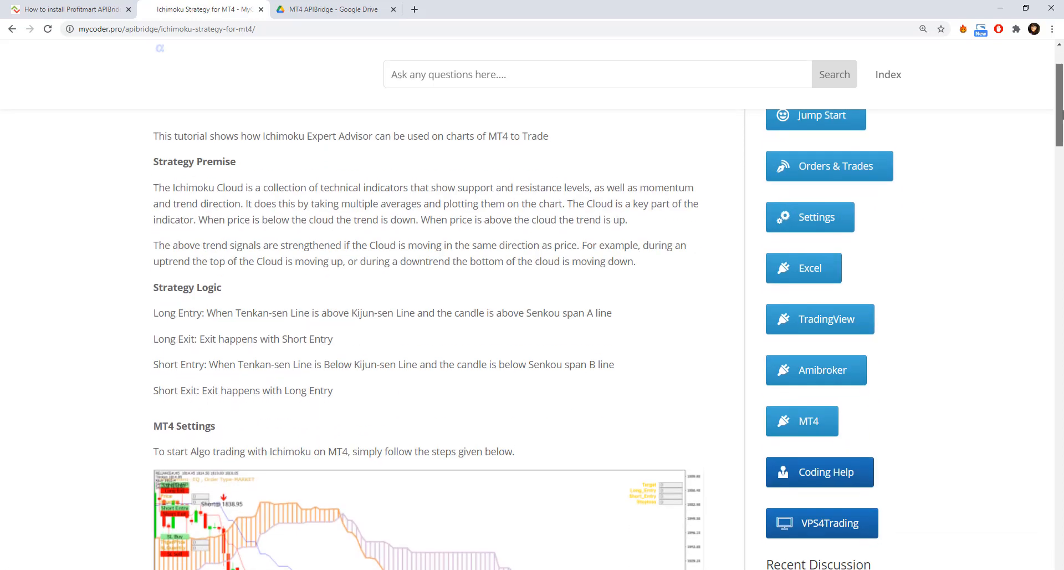
pyautogui.scroll(2, 1062, 115)
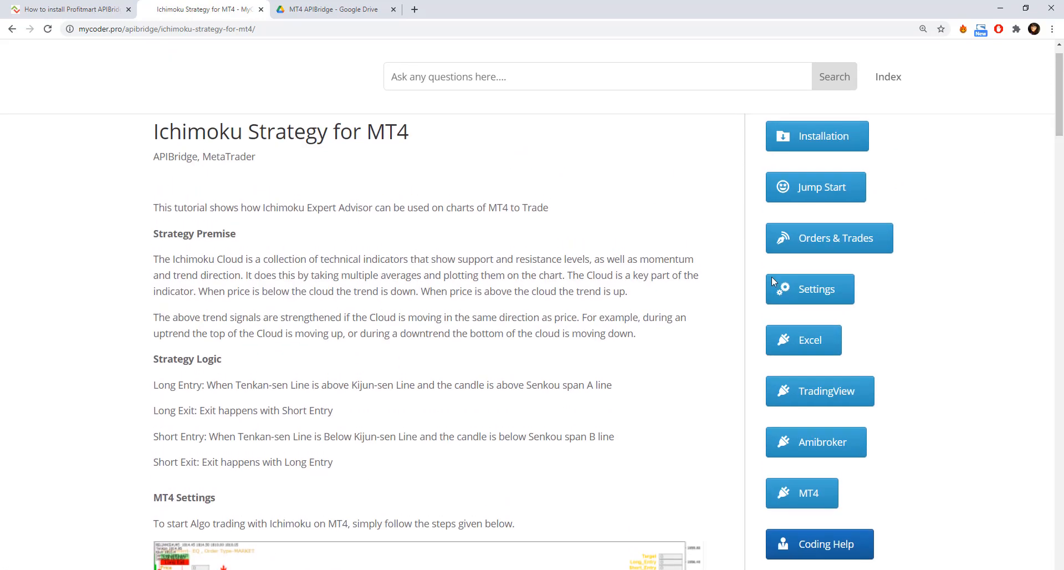
pyautogui.scroll(-1, 1059, 94)
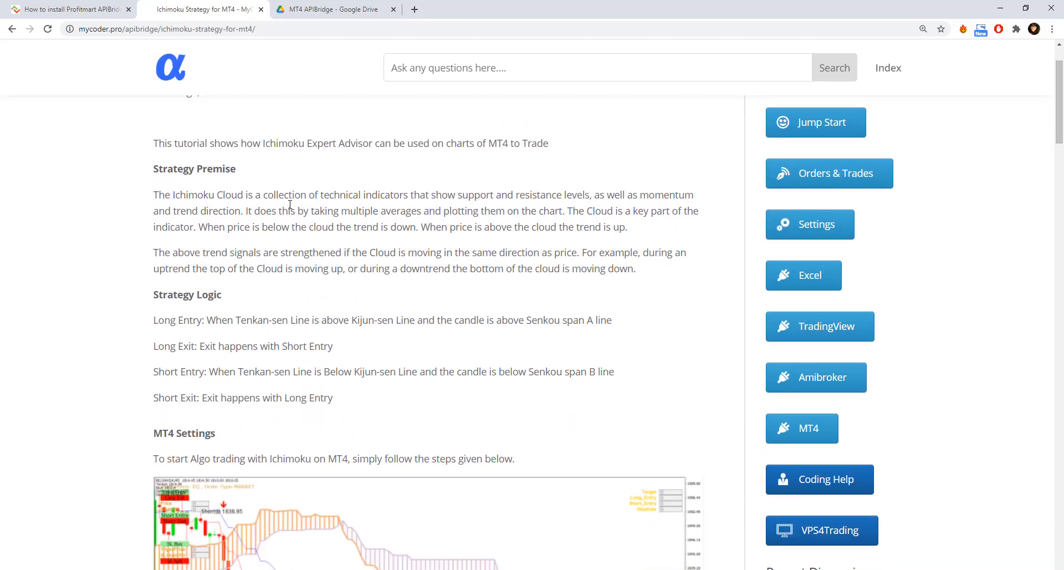
pyautogui.moveTo(159, 296); pyautogui.dragTo(276, 308)
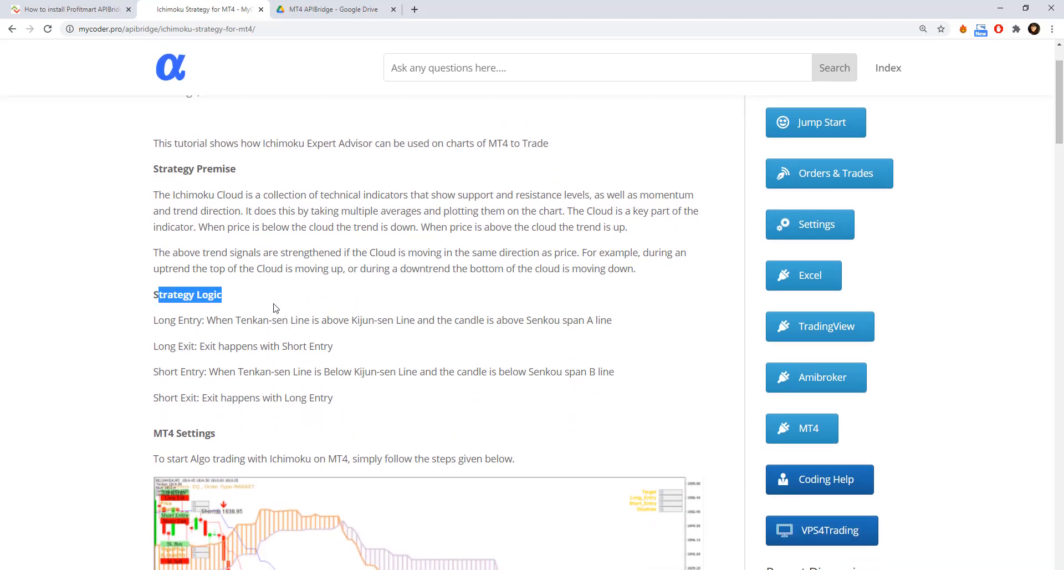
pyautogui.click(300, 309)
pyautogui.moveTo(1061, 131); pyautogui.dragTo(1063, 171)
pyautogui.scroll(-1, 1061, 171)
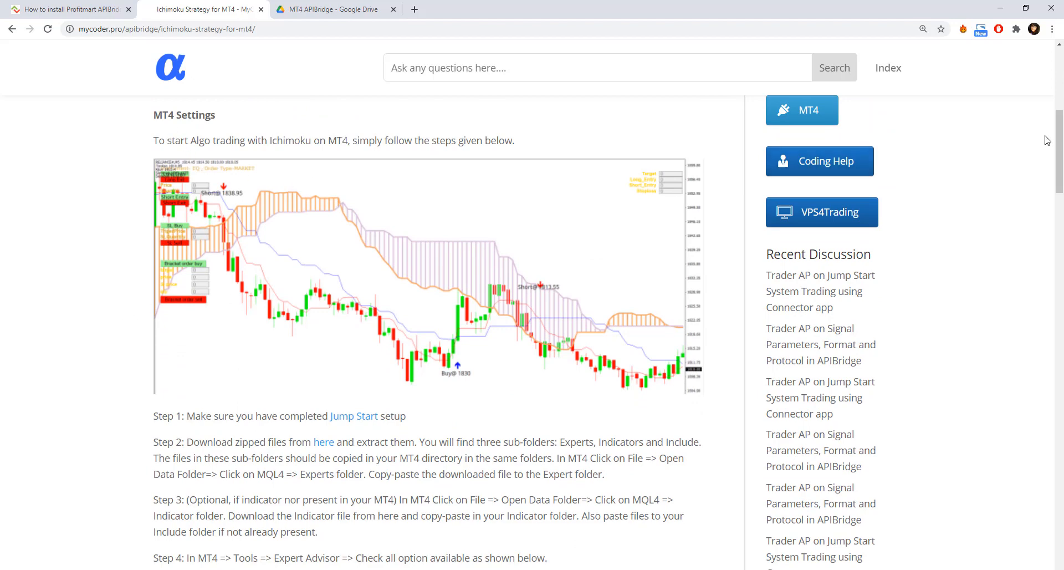
pyautogui.moveTo(1062, 140); pyautogui.dragTo(1062, 172)
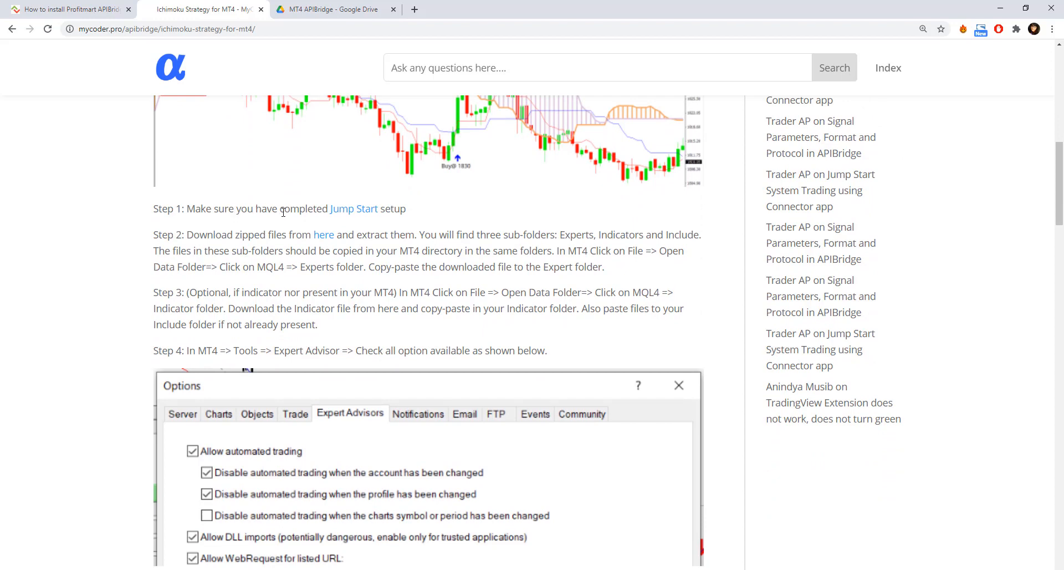
pyautogui.click(366, 211)
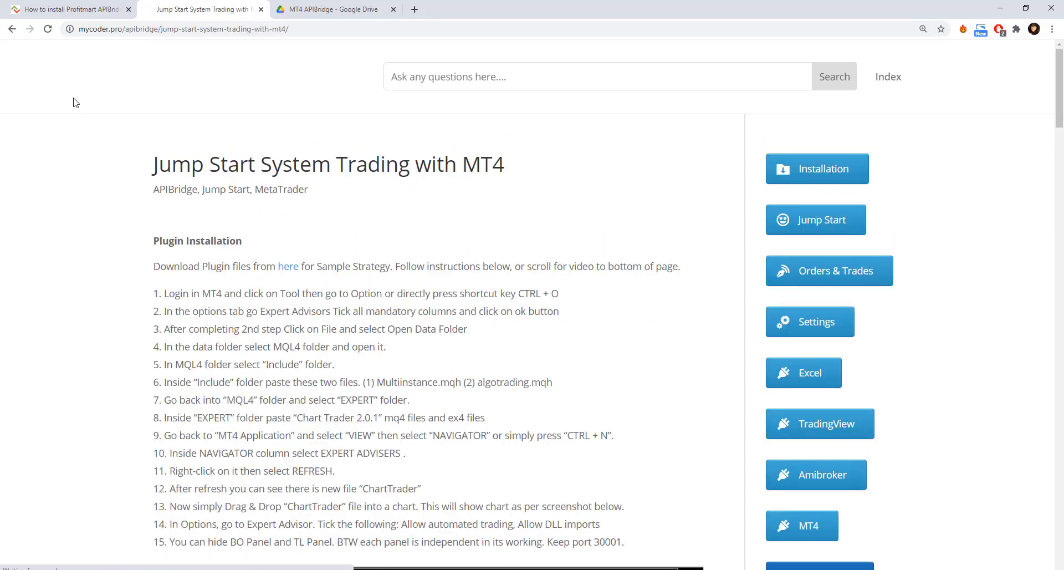
pyautogui.click(12, 30)
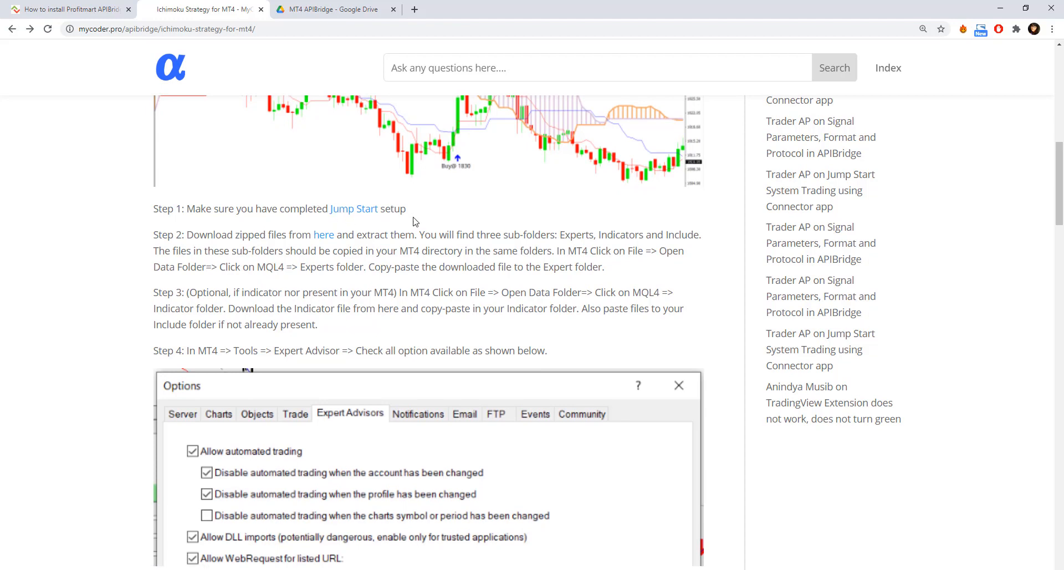
# Step: Open the zipped files linked in Step 2, look inside the Expert folder and download MT4 Strategies.zip
pyautogui.doubleClick(226, 237)
pyautogui.click(262, 246)
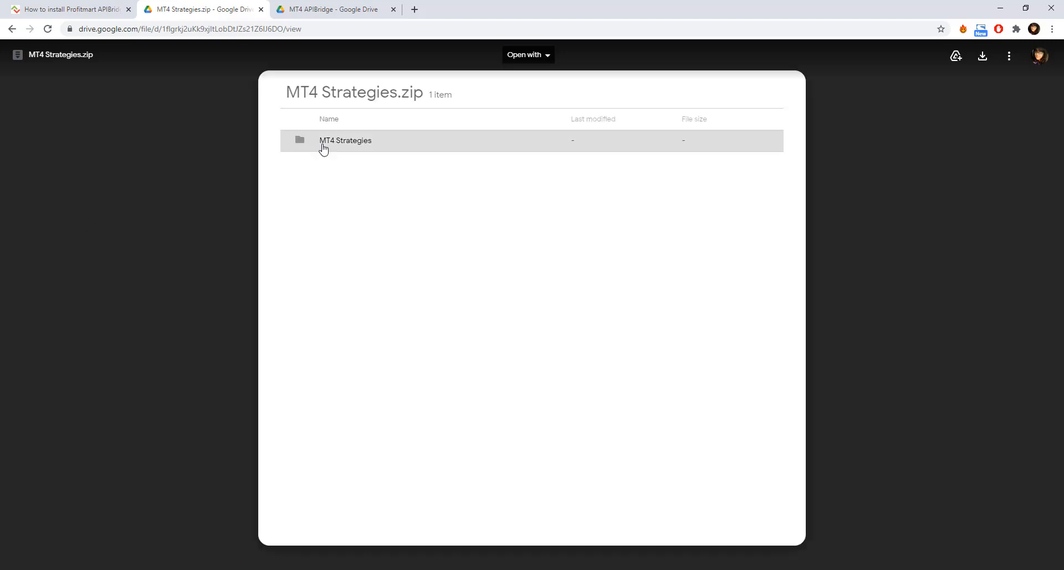
pyautogui.click(321, 147)
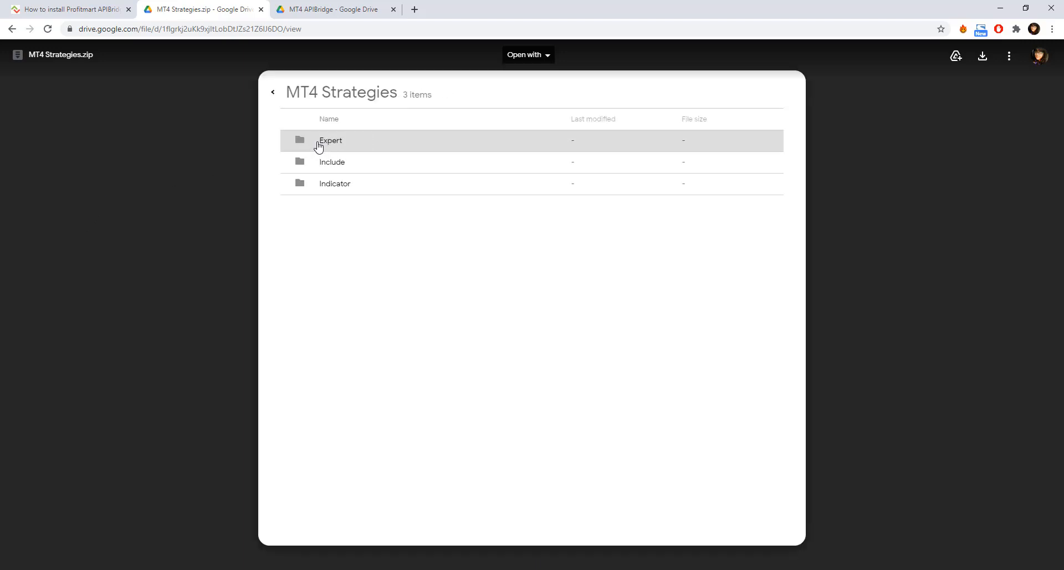
pyautogui.click(335, 143)
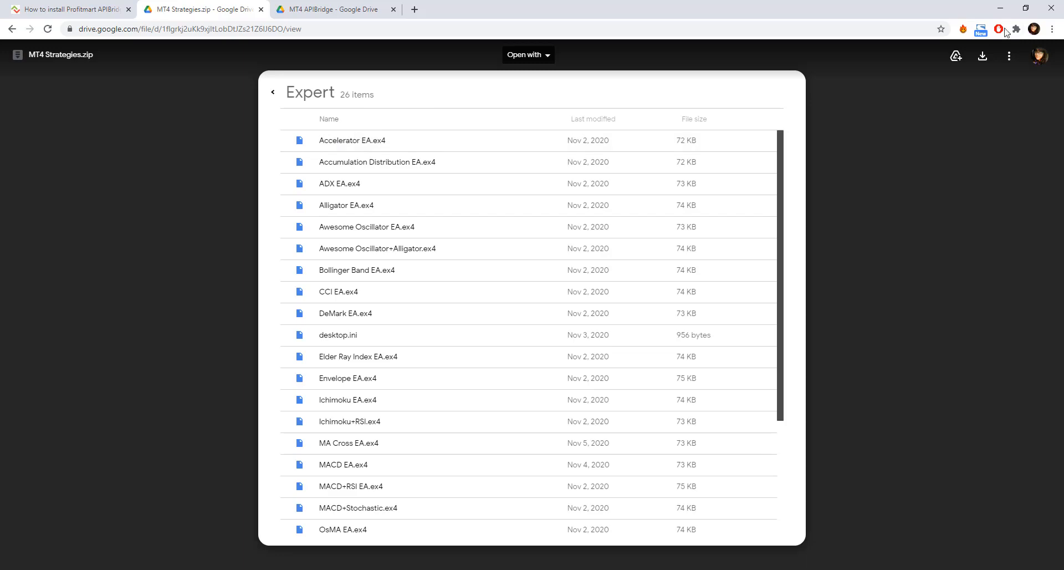
pyautogui.click(982, 56)
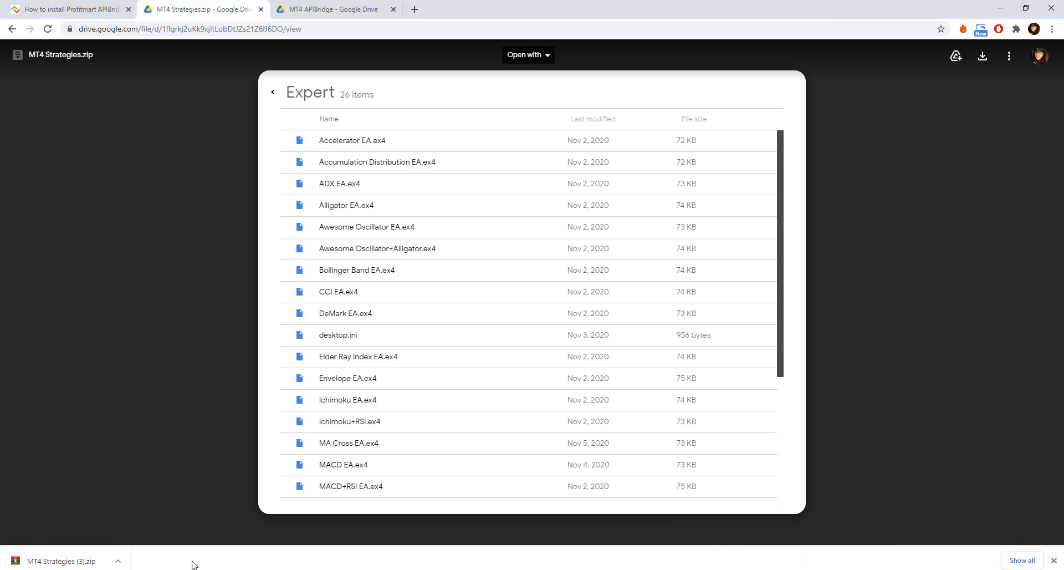
# Step: Open the downloaded MT4 Strategies archive in WinRAR, dismiss the startup notice and go into MT4 Strategies > Expert
pyautogui.click(119, 561)
pyautogui.click(154, 492)
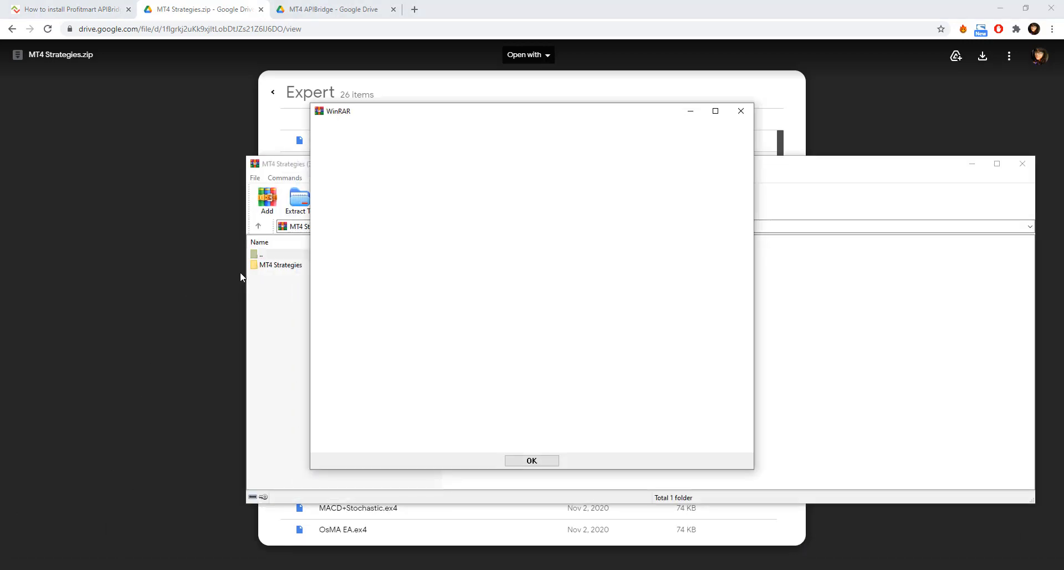
pyautogui.click(535, 462)
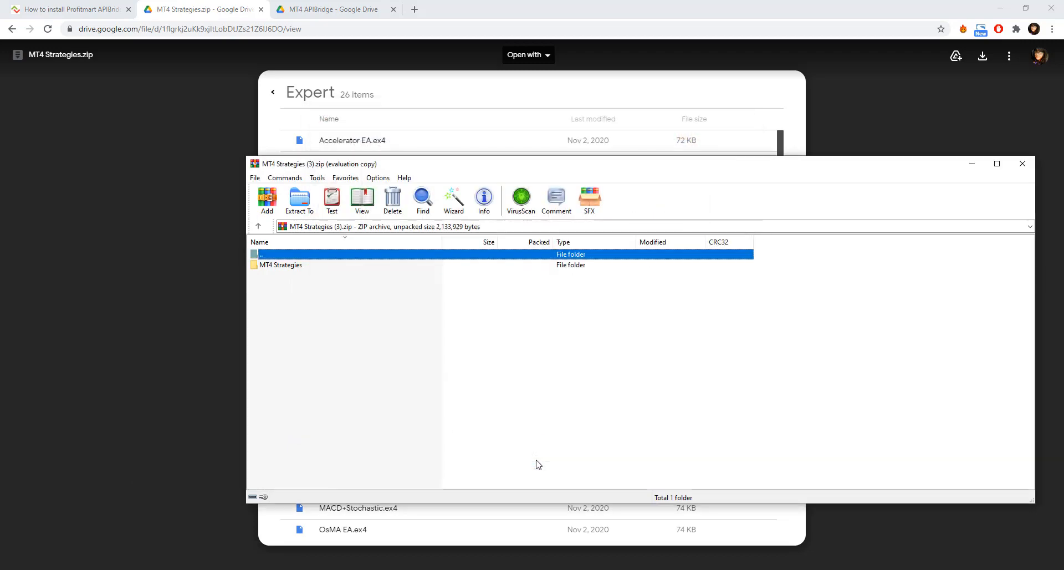
pyautogui.doubleClick(292, 266)
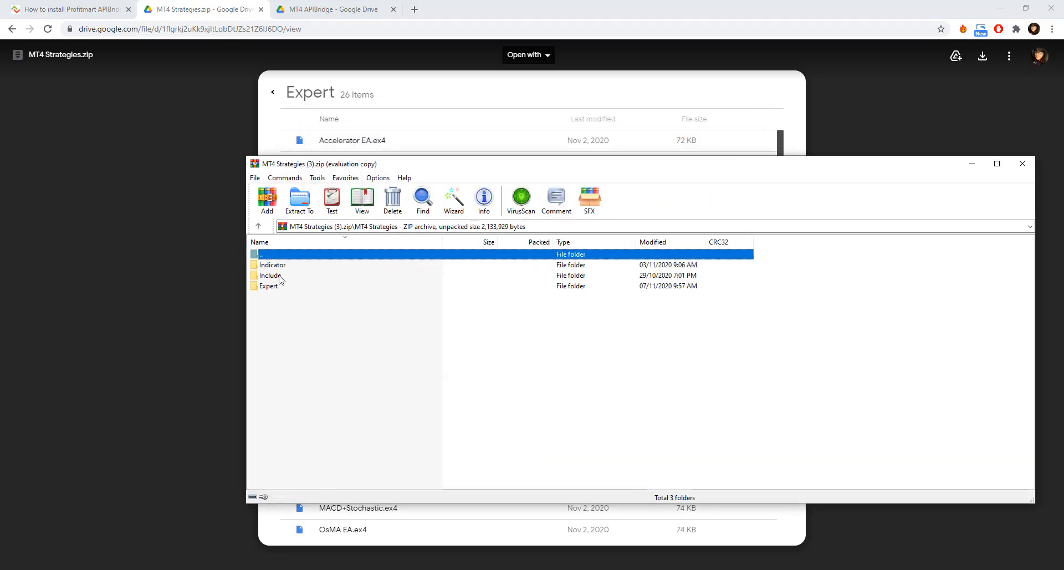
pyautogui.doubleClick(270, 286)
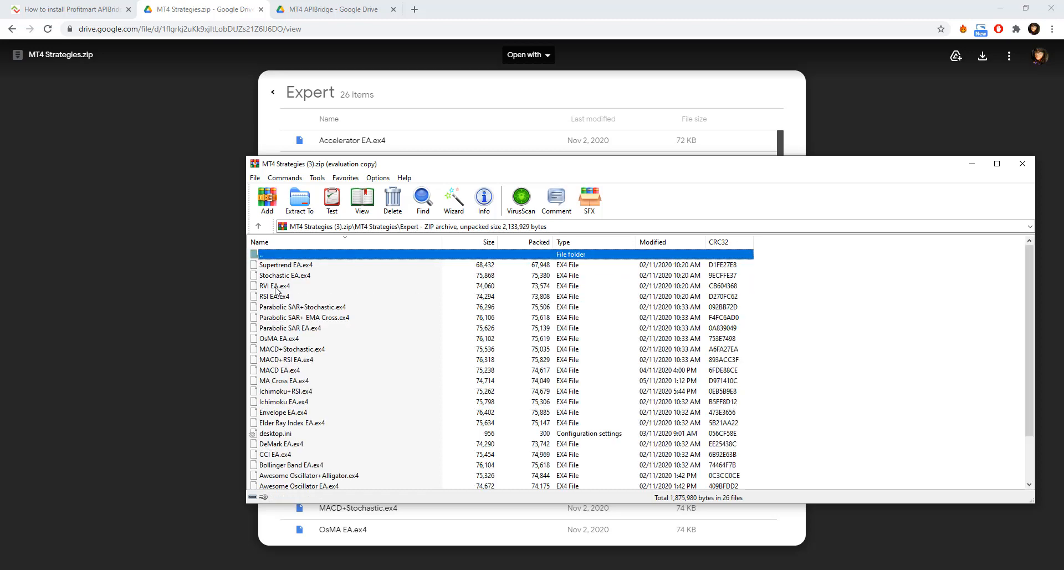
# Step: Extract Ichimoku EA.ex4 from the archive to the Desktop
pyautogui.moveTo(1028, 290); pyautogui.dragTo(1026, 313)
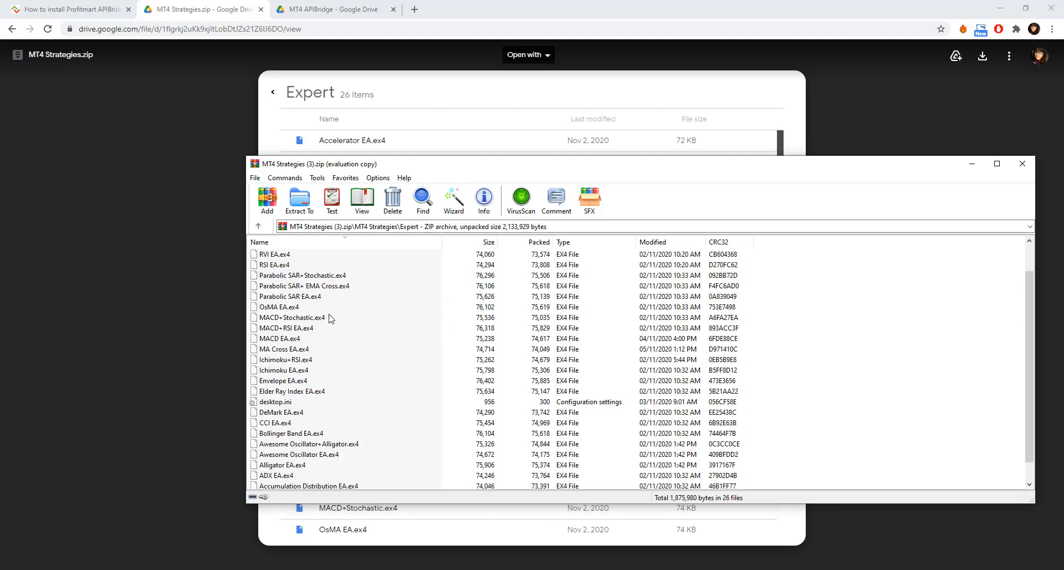
pyautogui.click(281, 371)
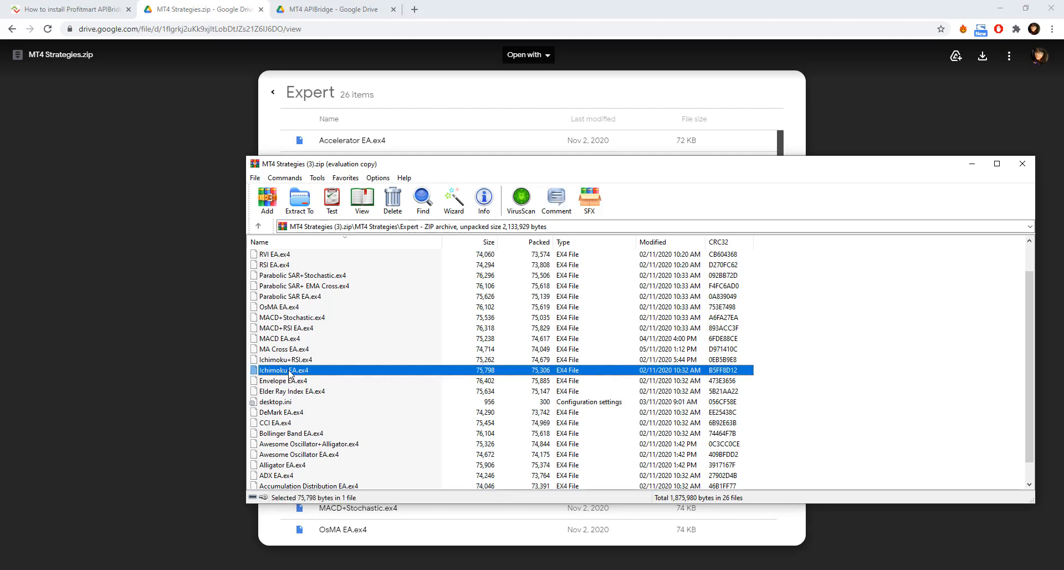
pyautogui.rightClick(289, 375)
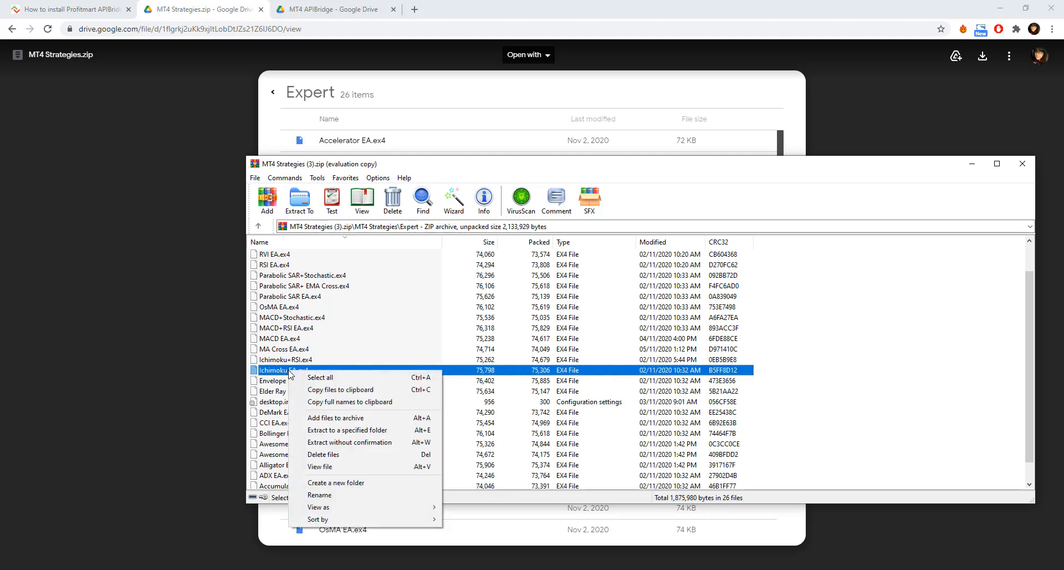
pyautogui.click(285, 371)
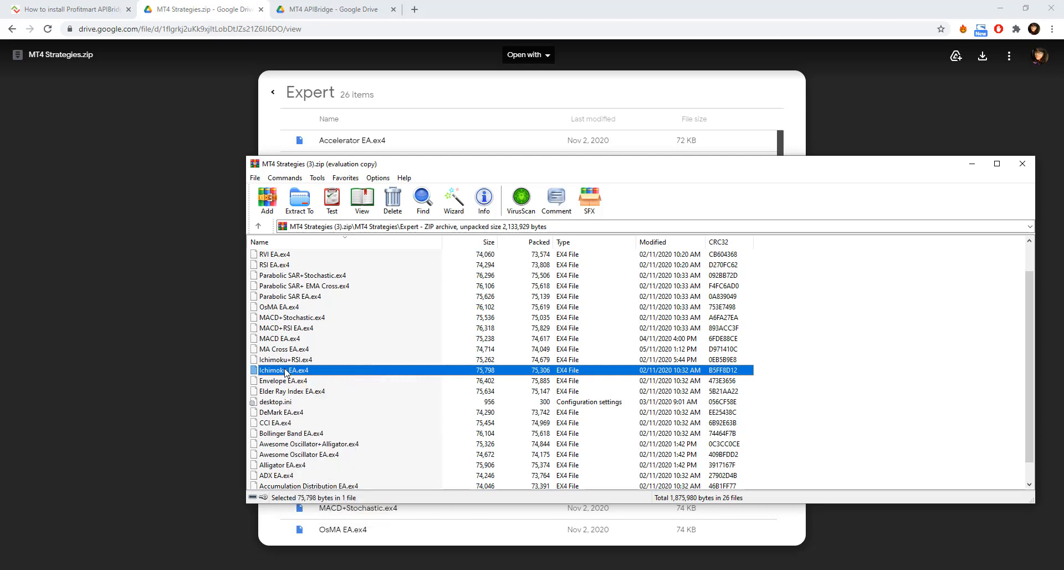
pyautogui.rightClick(286, 370)
pyautogui.click(919, 345)
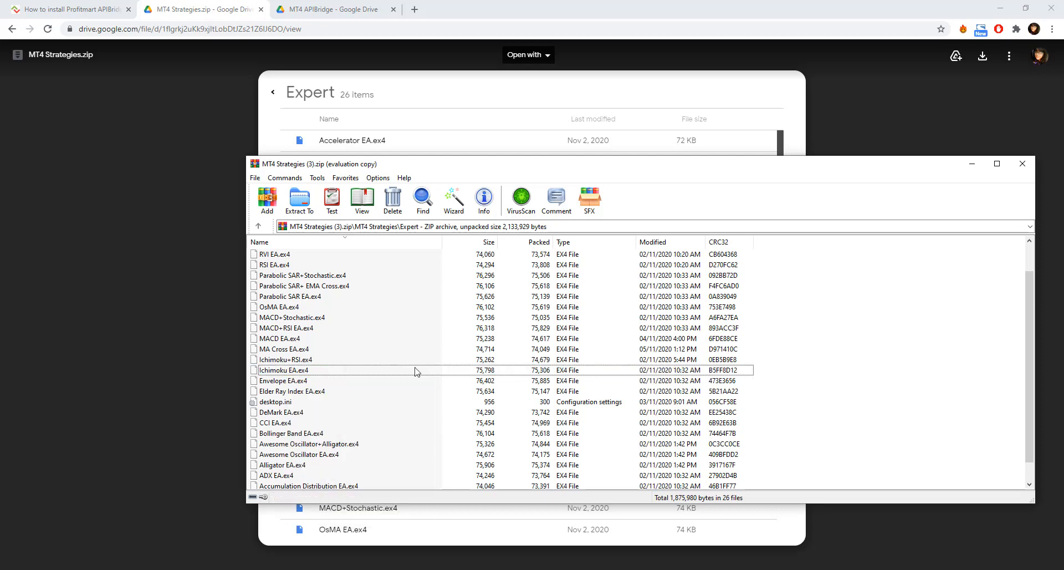
pyautogui.rightClick(390, 368)
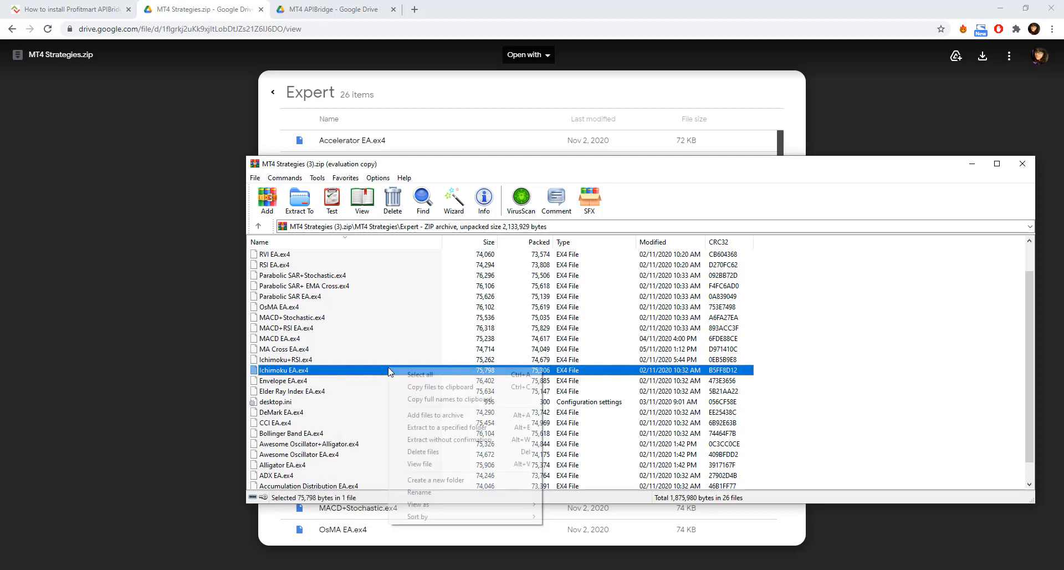
pyautogui.click(443, 428)
pyautogui.click(685, 316)
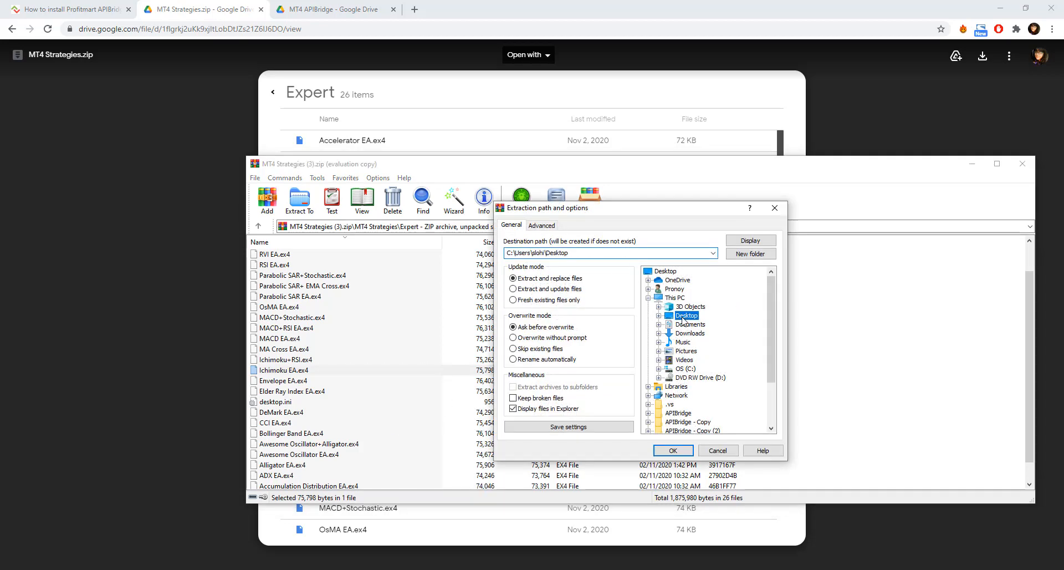
pyautogui.click(665, 450)
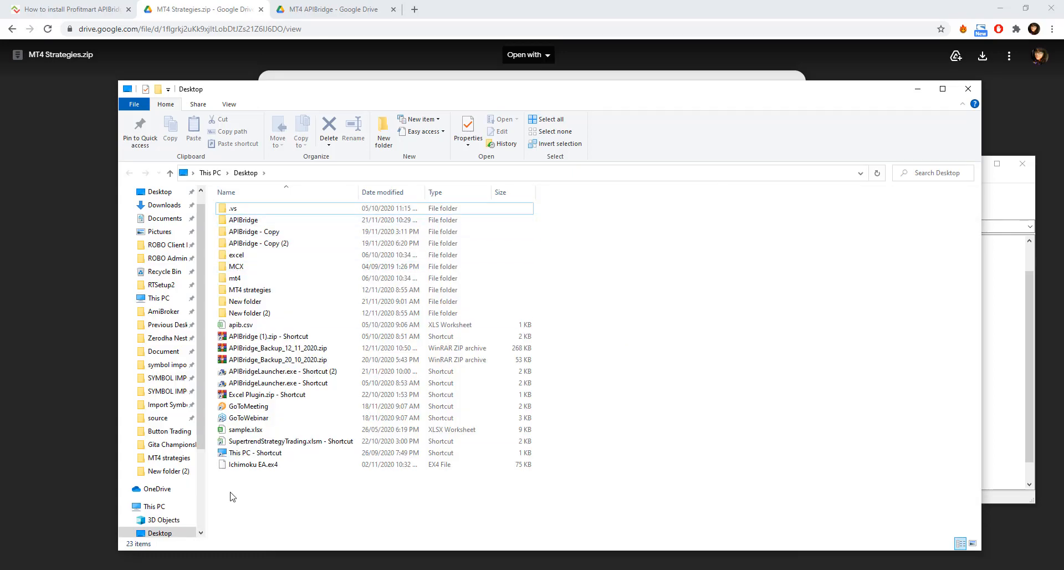
# Step: Copy the extracted Ichimoku EA.ex4 file from the Desktop folder and switch to MT4
pyautogui.click(241, 468)
pyautogui.rightClick(241, 469)
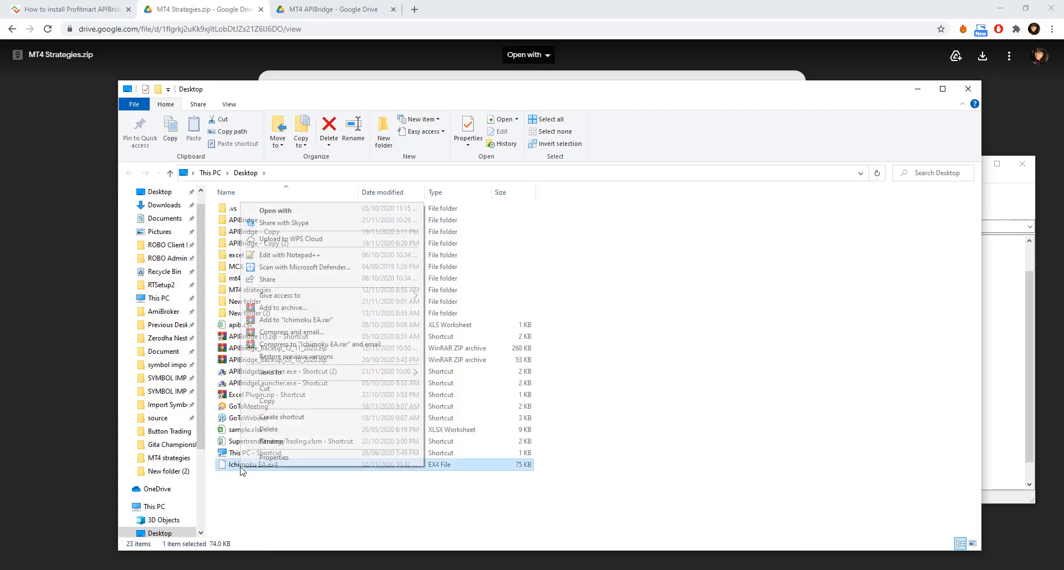
pyautogui.click(304, 407)
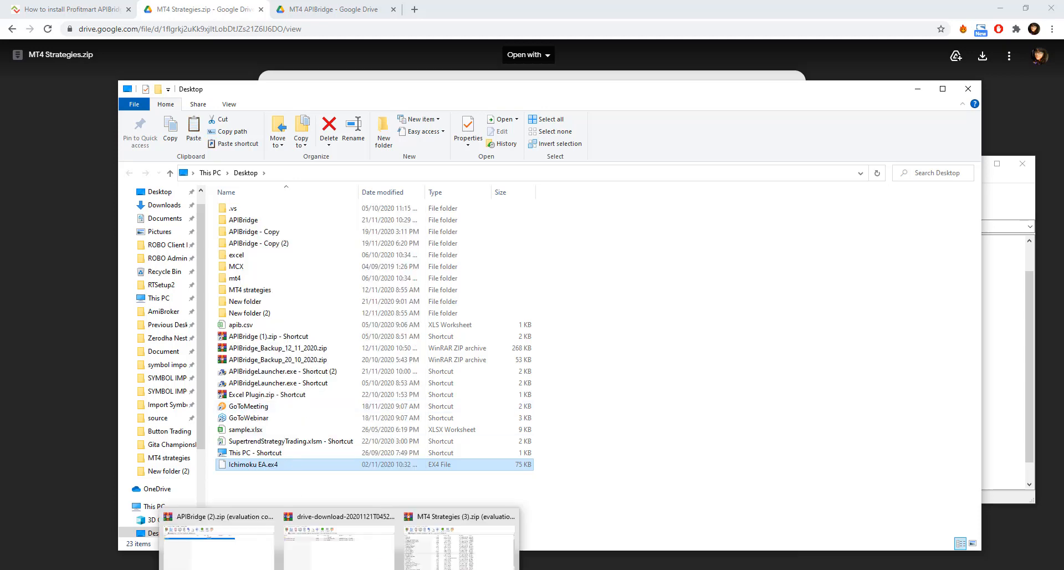
pyautogui.click(285, 568)
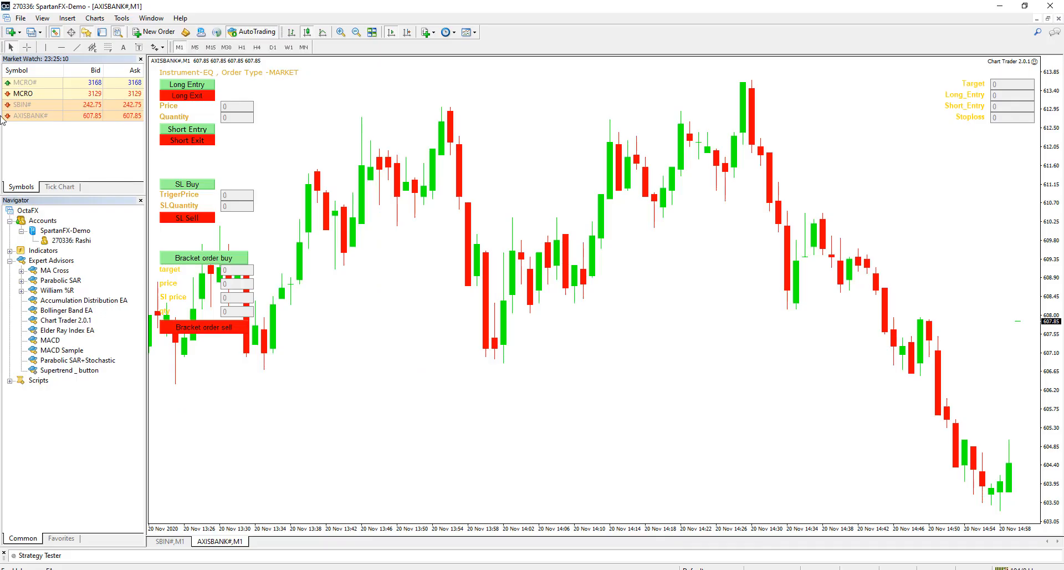
# Step: Open MT4's data folder, go into MQL4 > Experts and paste the copied Ichimoku EA.ex4 file there
pyautogui.click(20, 18)
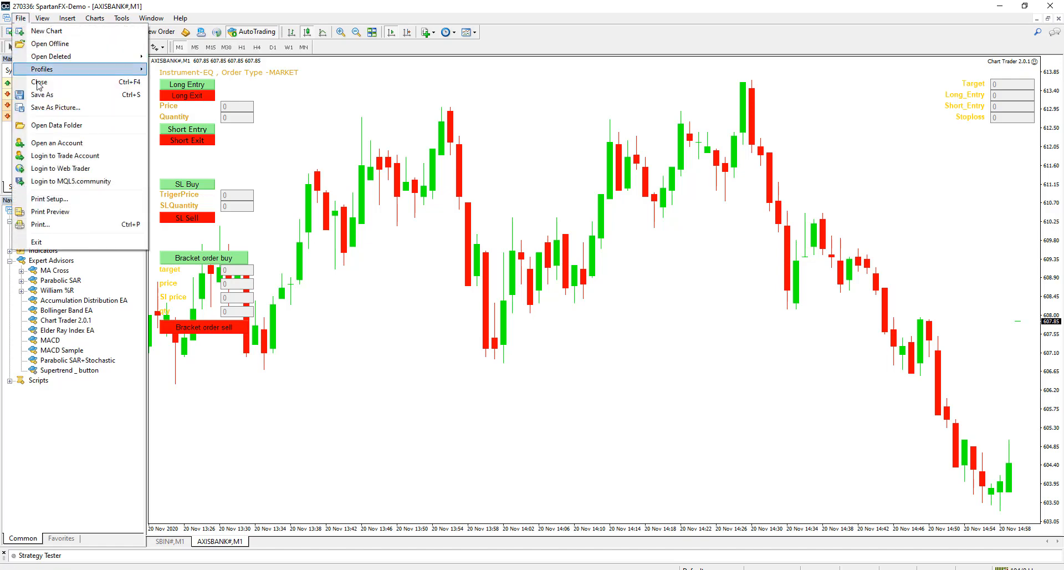
pyautogui.click(80, 131)
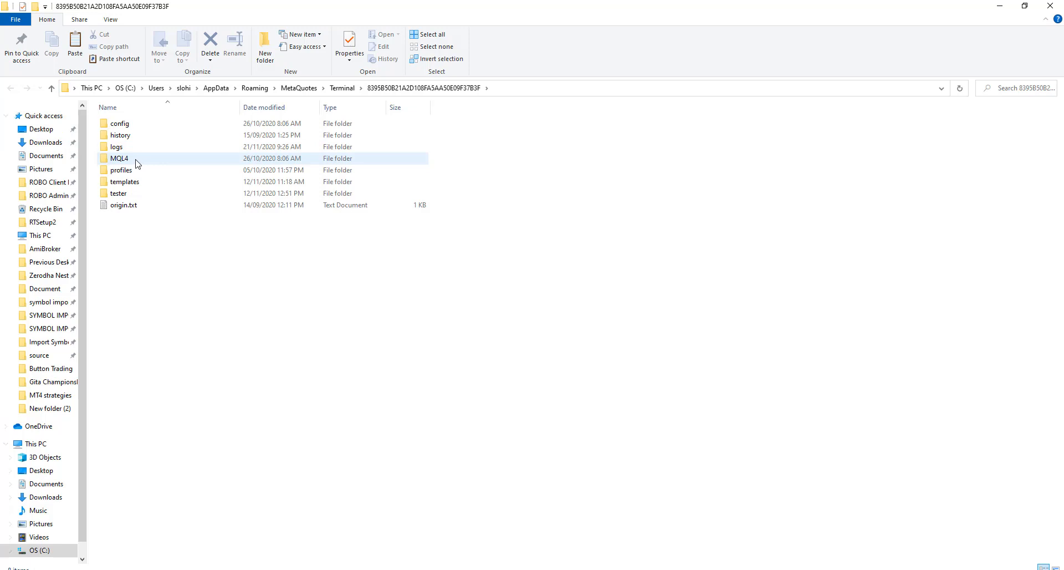
pyautogui.click(122, 161)
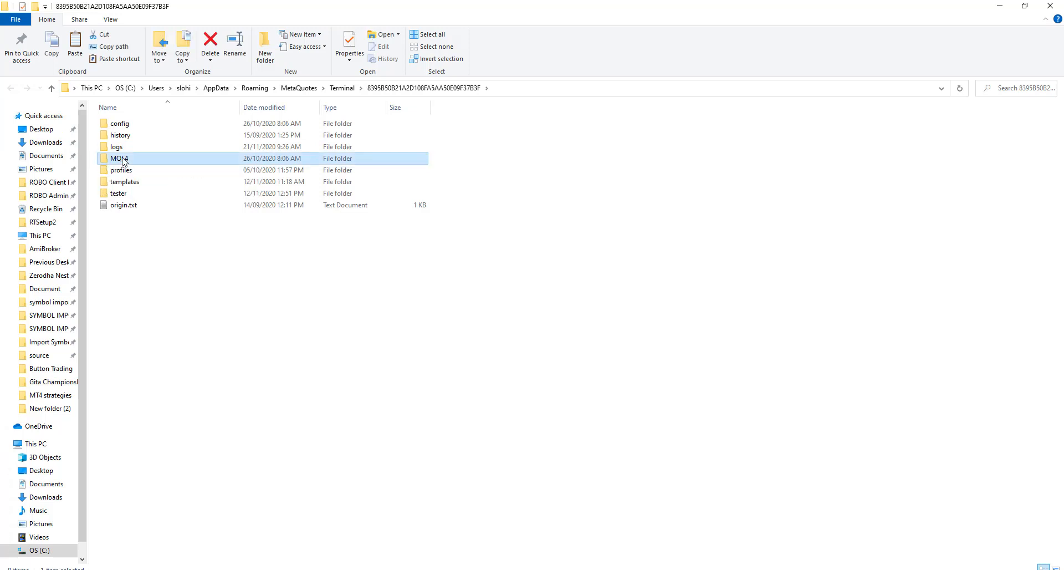
pyautogui.doubleClick(123, 161)
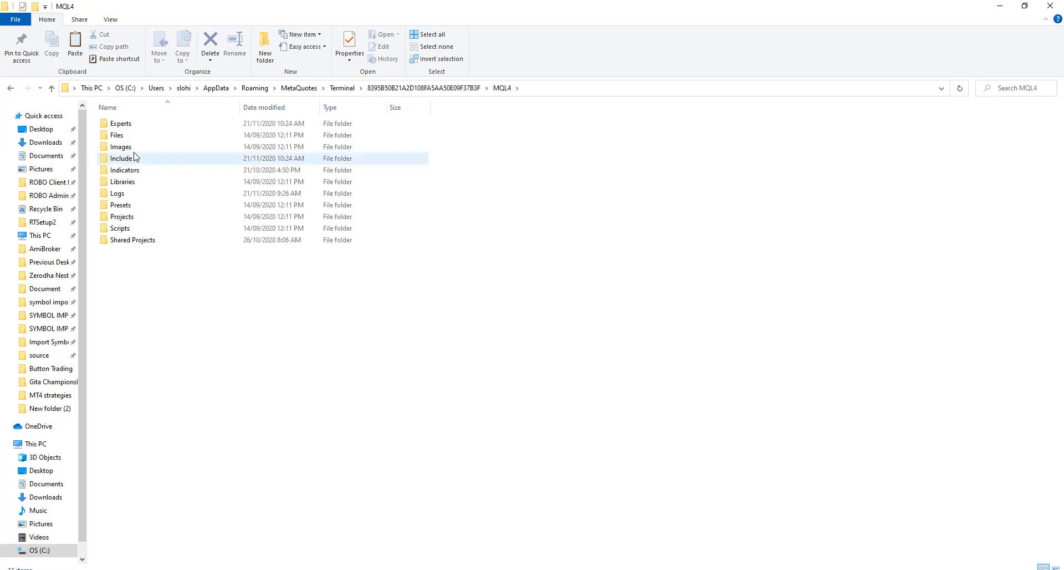
pyautogui.doubleClick(145, 124)
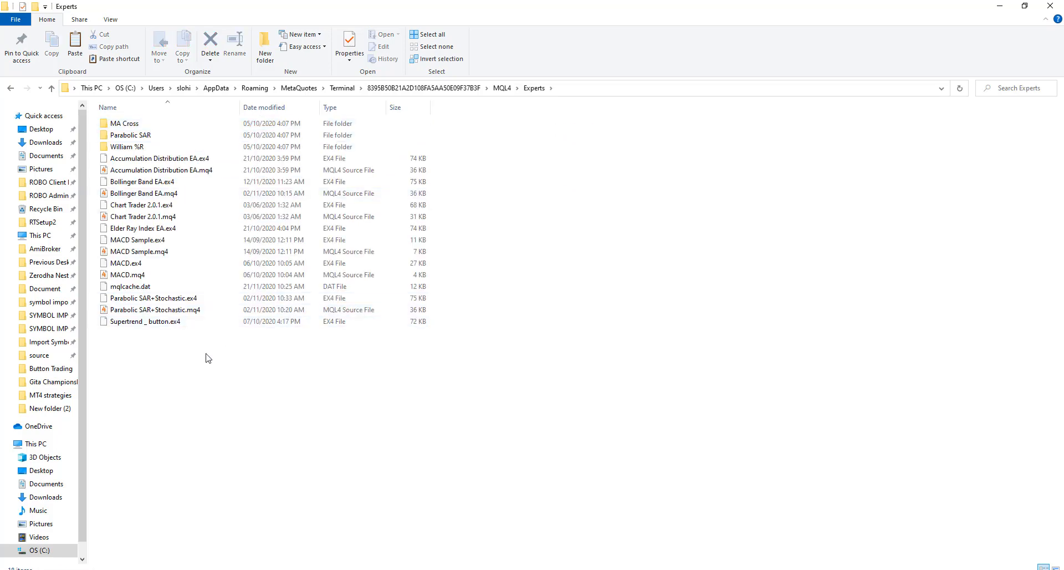
pyautogui.hotkey('ctrl', 'v')
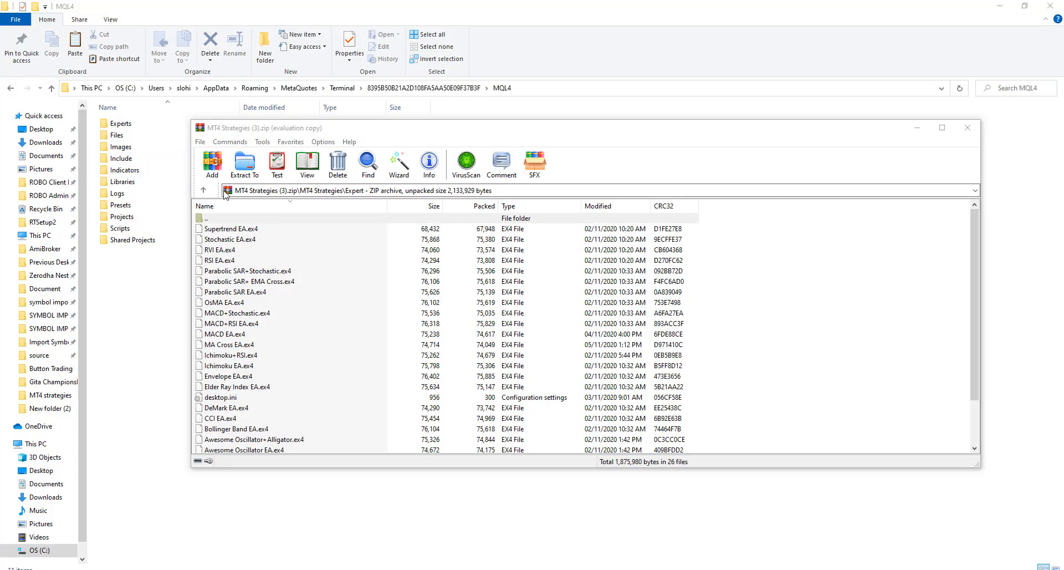
# Step: Locate Ichimoku.ex4 in the archive's Indicator folder and examine MT4's MQL4 > Indicators folder for the same file
pyautogui.click(203, 191)
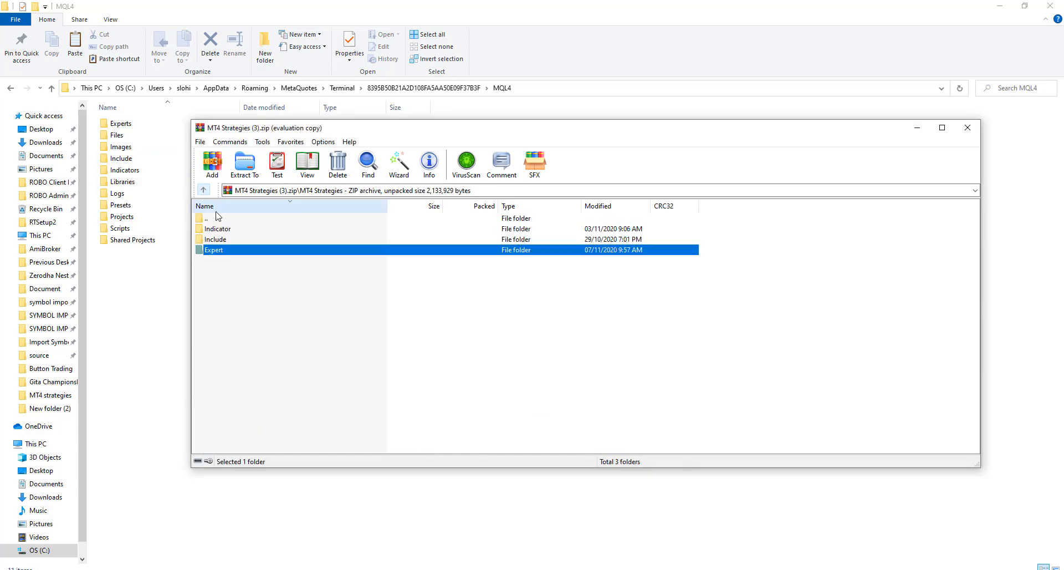
pyautogui.doubleClick(222, 230)
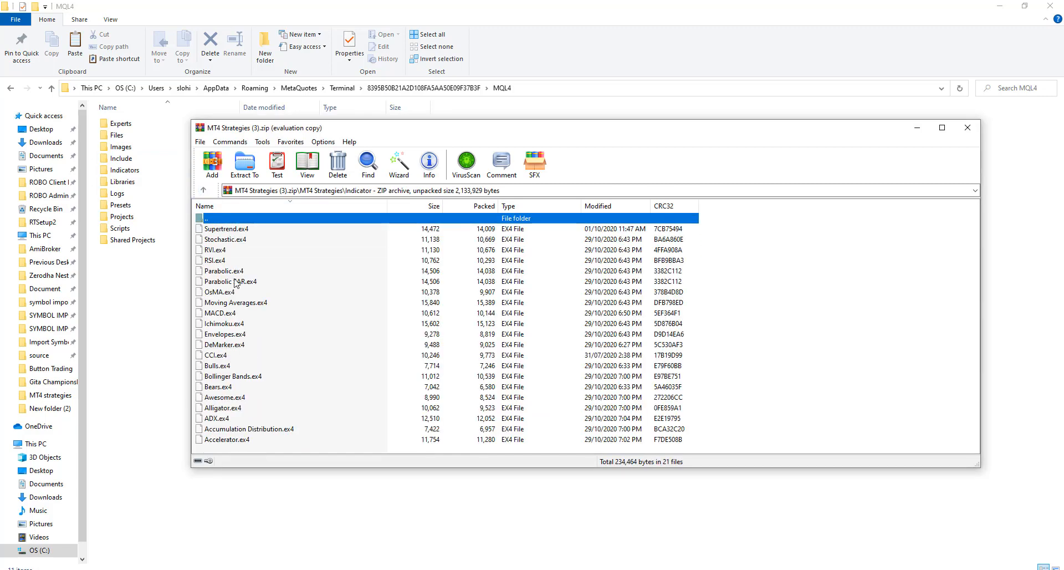
pyautogui.click(236, 327)
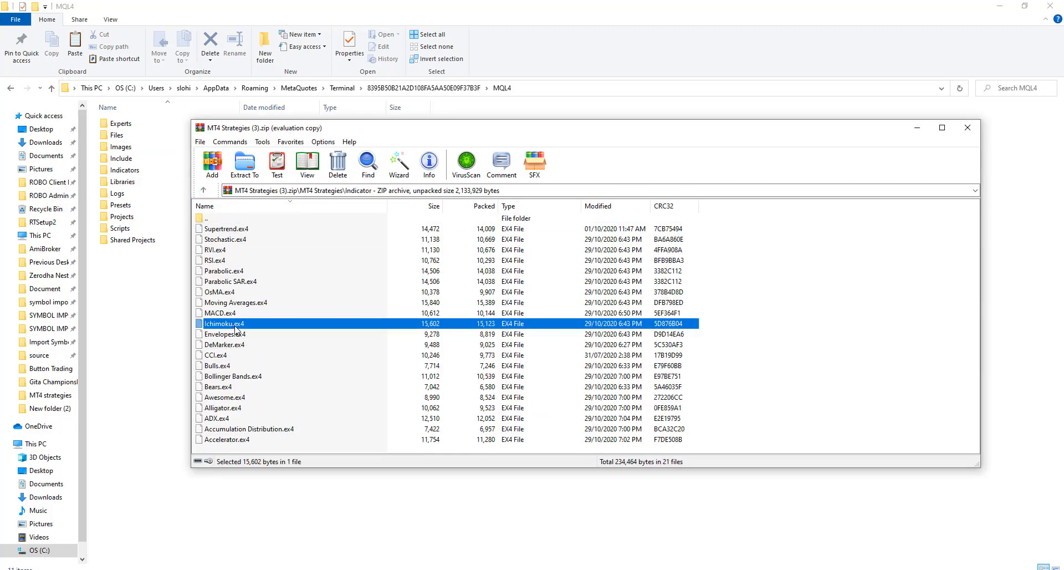
pyautogui.click(140, 297)
pyautogui.doubleClick(149, 172)
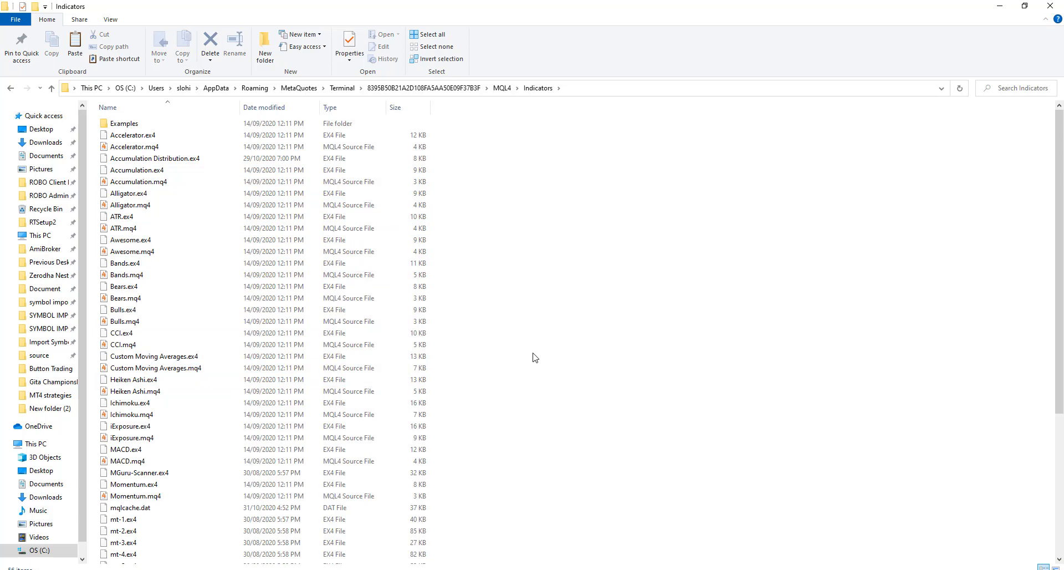
pyautogui.click(11, 88)
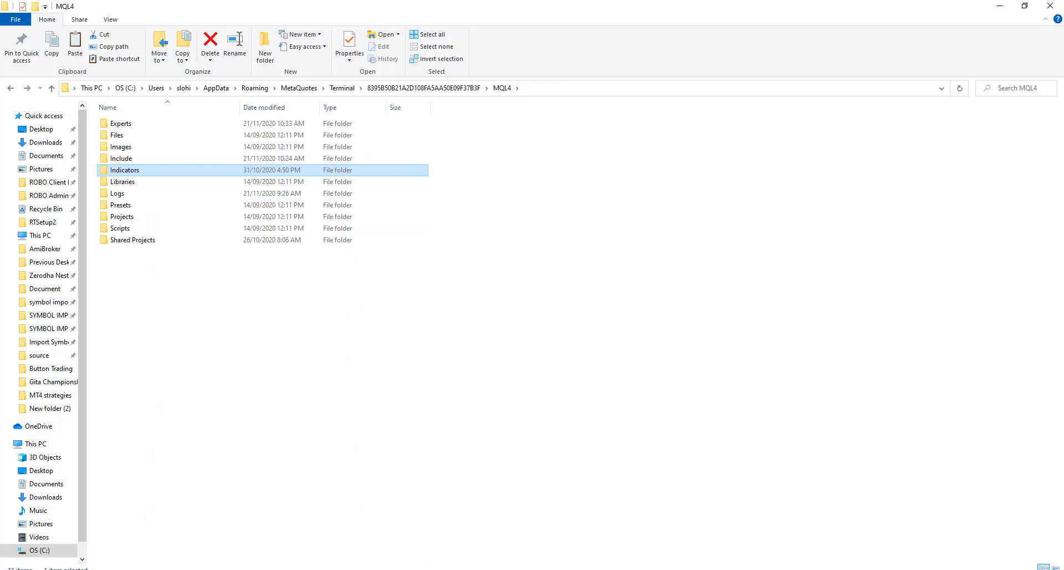
# Step: Switch to MT4, check the Expert Advisors options for automated trading, DLL imports and WebRequest, and accept them
pyautogui.moveTo(285, 569)
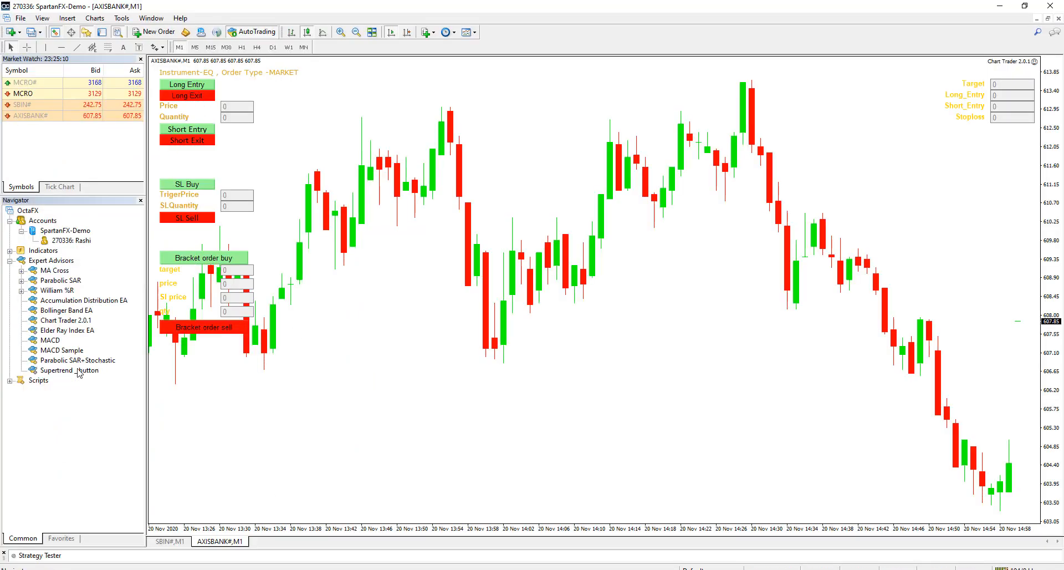
pyautogui.click(121, 19)
pyautogui.click(142, 93)
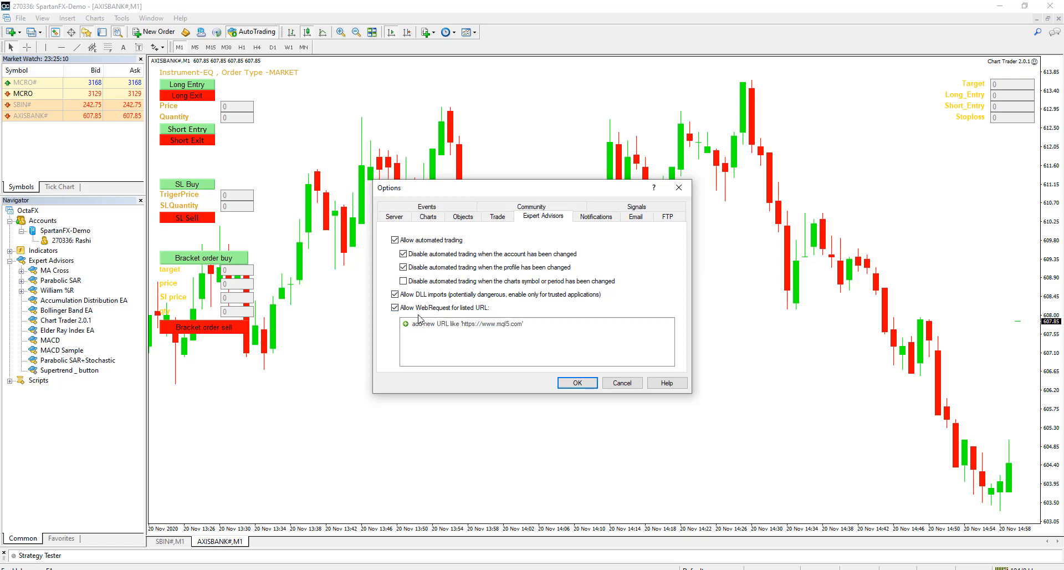
pyautogui.click(578, 384)
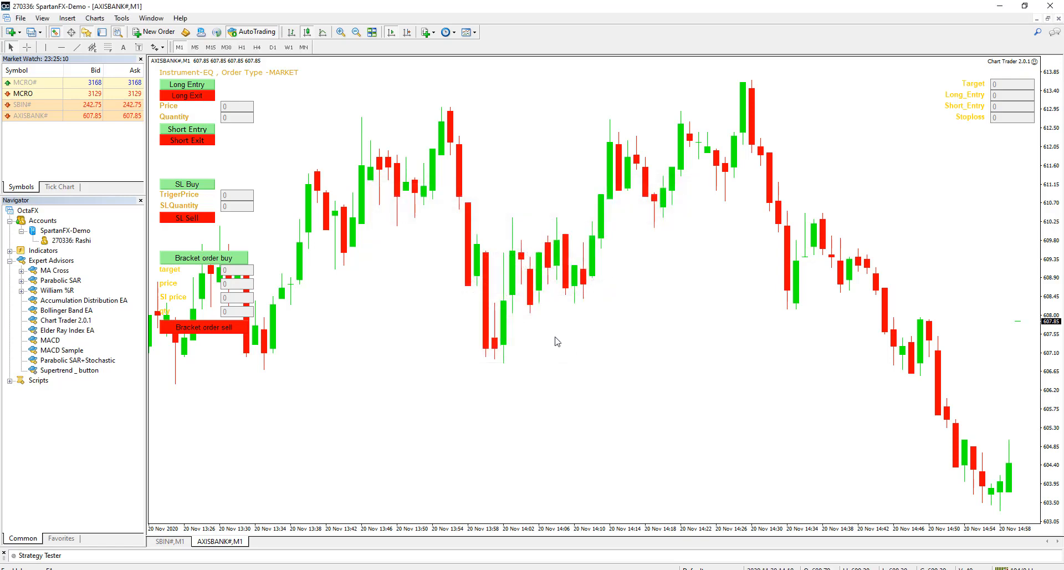
# Step: Refresh the Expert Advisors list in the Navigator
pyautogui.click(52, 261)
pyautogui.rightClick(51, 263)
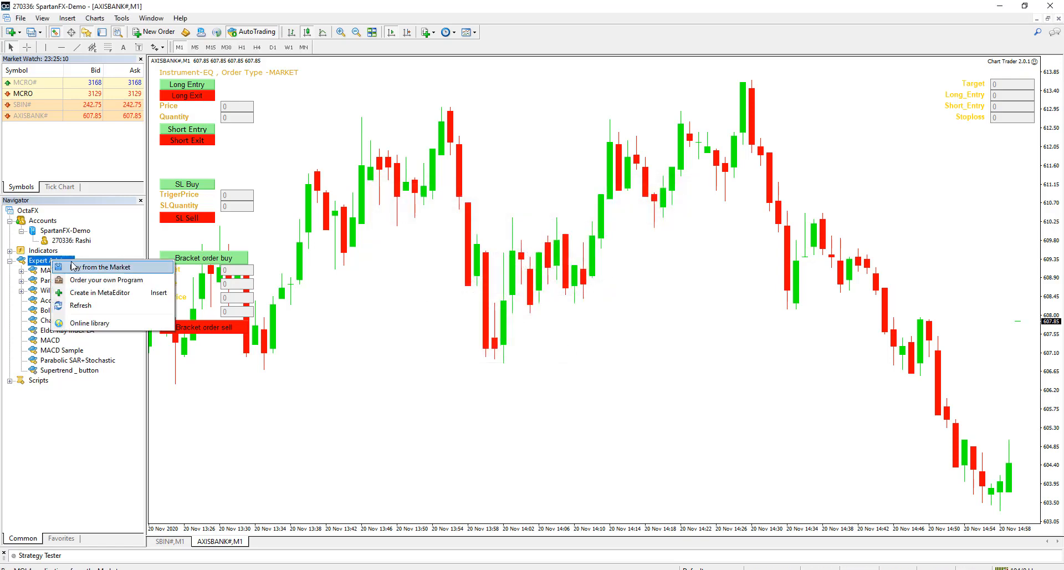
pyautogui.click(95, 307)
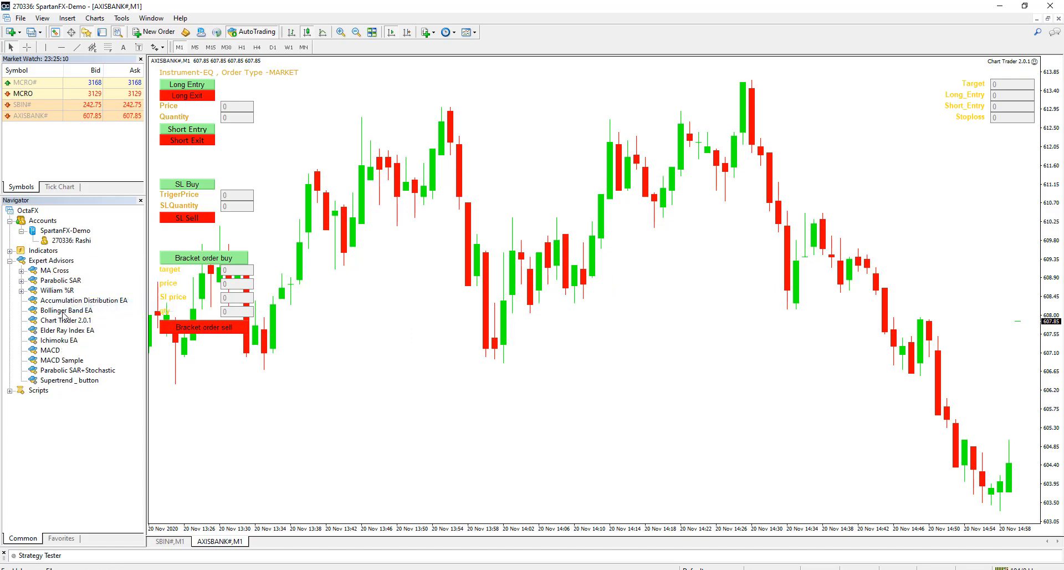
# Step: Attach Ichimoku EA to the AXISBANK#,M1 chart in place of Chart Trader 2.0.1, accepting its default settings
pyautogui.click(52, 342)
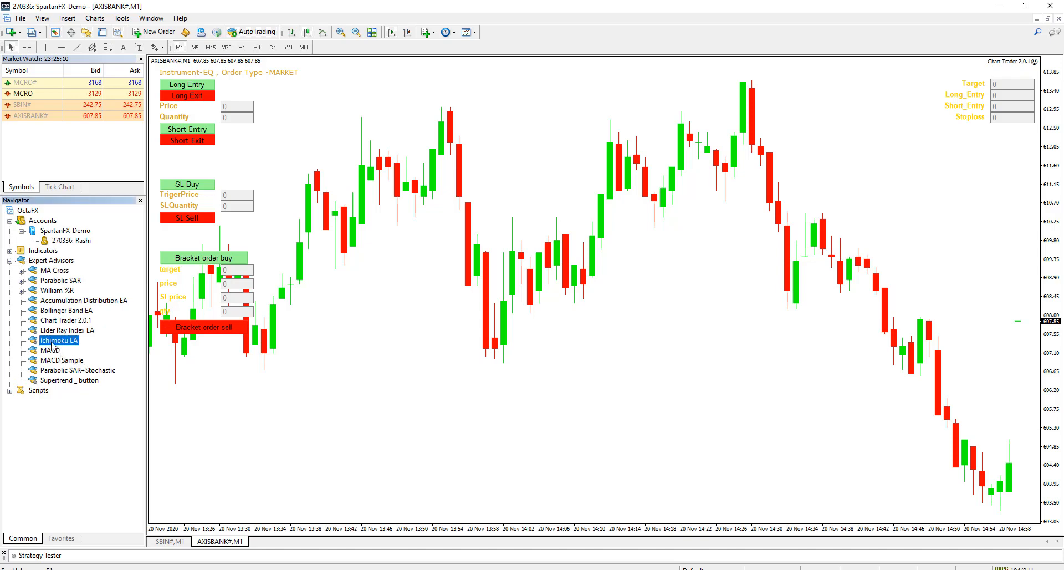
pyautogui.moveTo(54, 343); pyautogui.dragTo(410, 225)
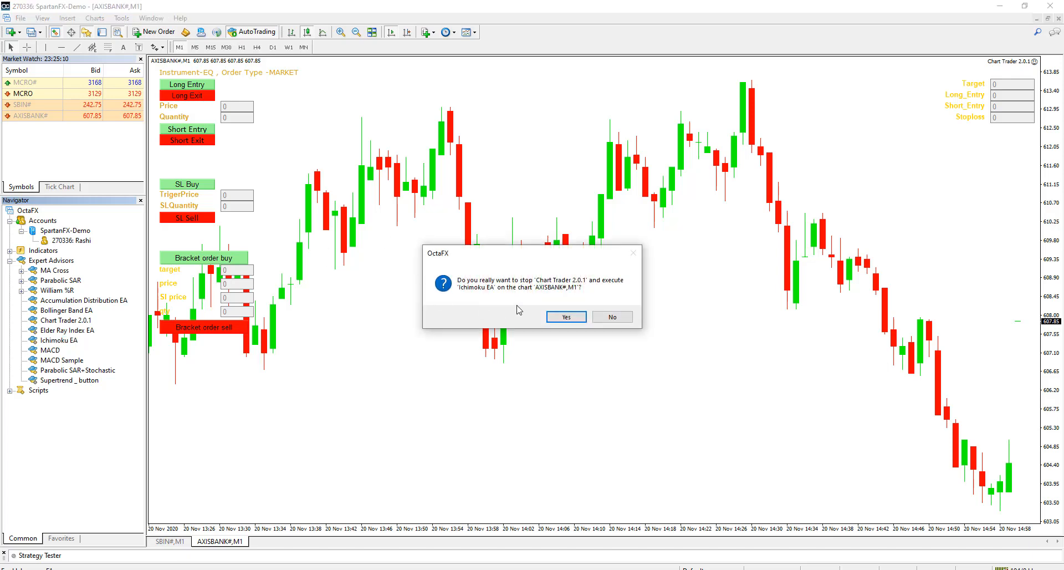
pyautogui.click(562, 321)
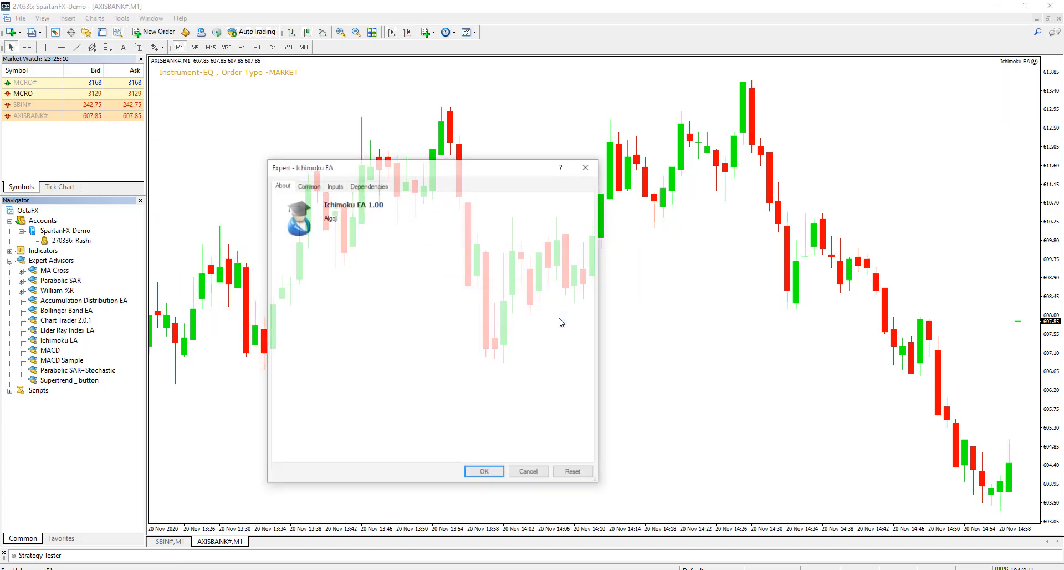
pyautogui.click(485, 473)
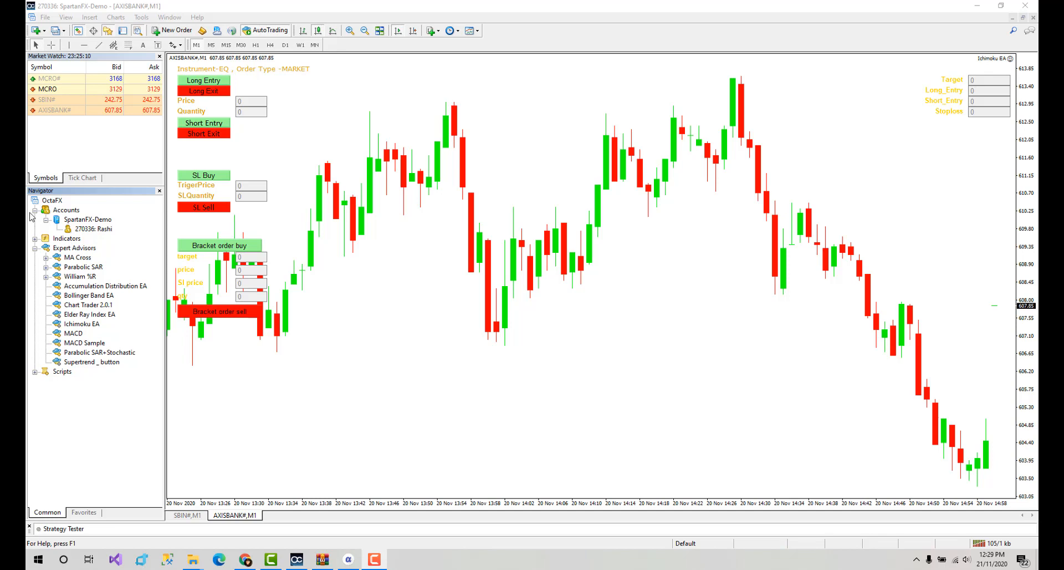
# Step: Add the Ichimoku Kinko Hyo trend indicator to the AXISBANK#,M1 chart with its preset parameters
pyautogui.click(35, 240)
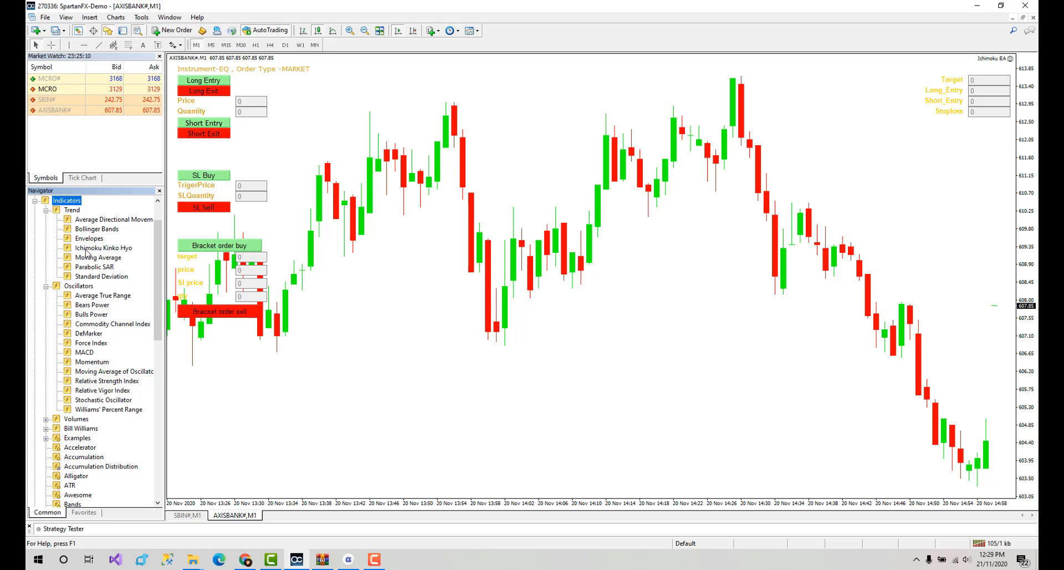
pyautogui.moveTo(86, 250); pyautogui.dragTo(464, 230)
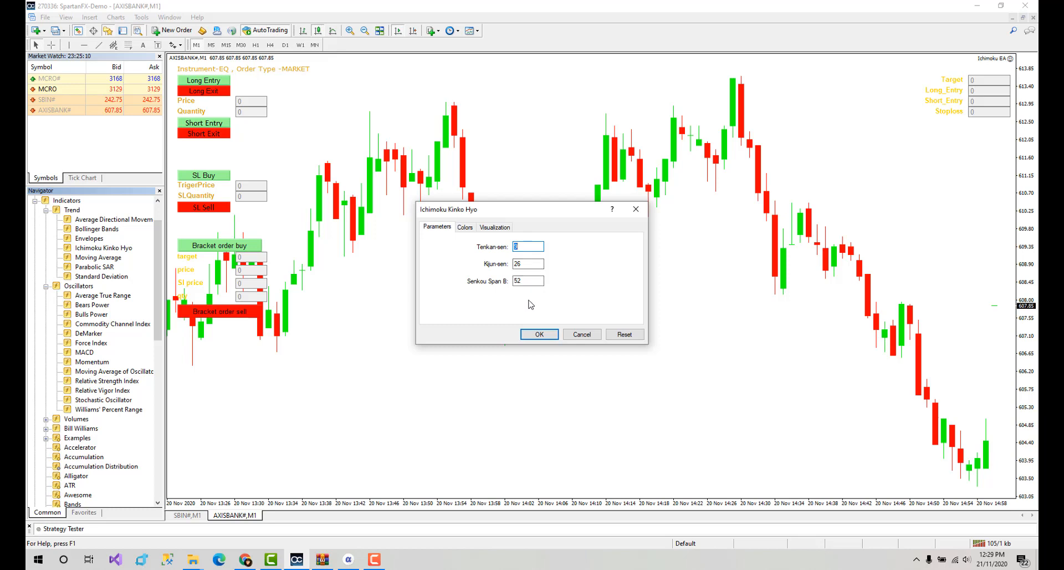
pyautogui.click(537, 335)
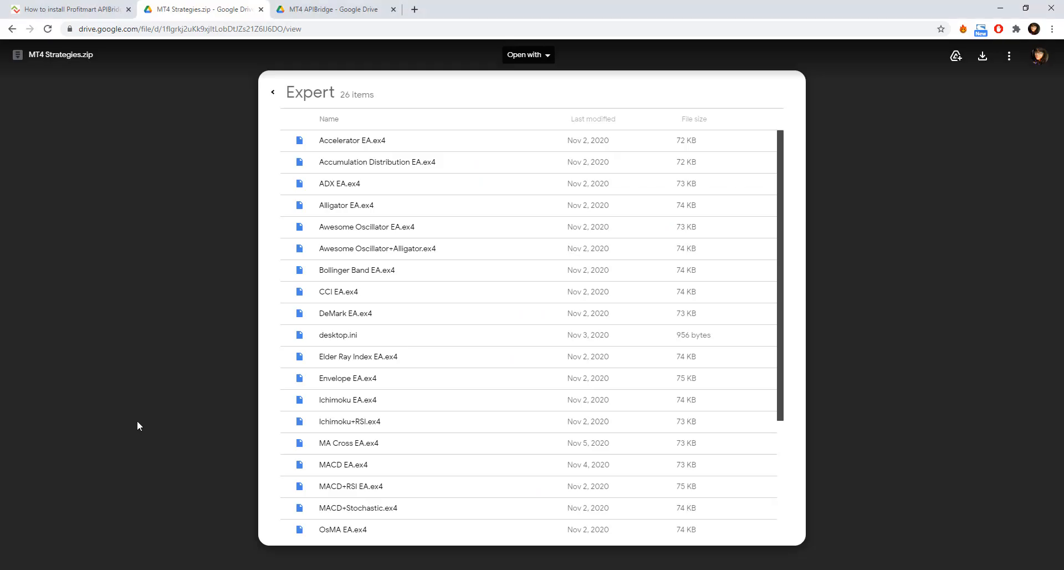
# Step: In Chrome, return from MT4 Strategies.zip to the Ichimoku strategy page and bring up the How to install Profitmart APIBridge page
pyautogui.click(11, 30)
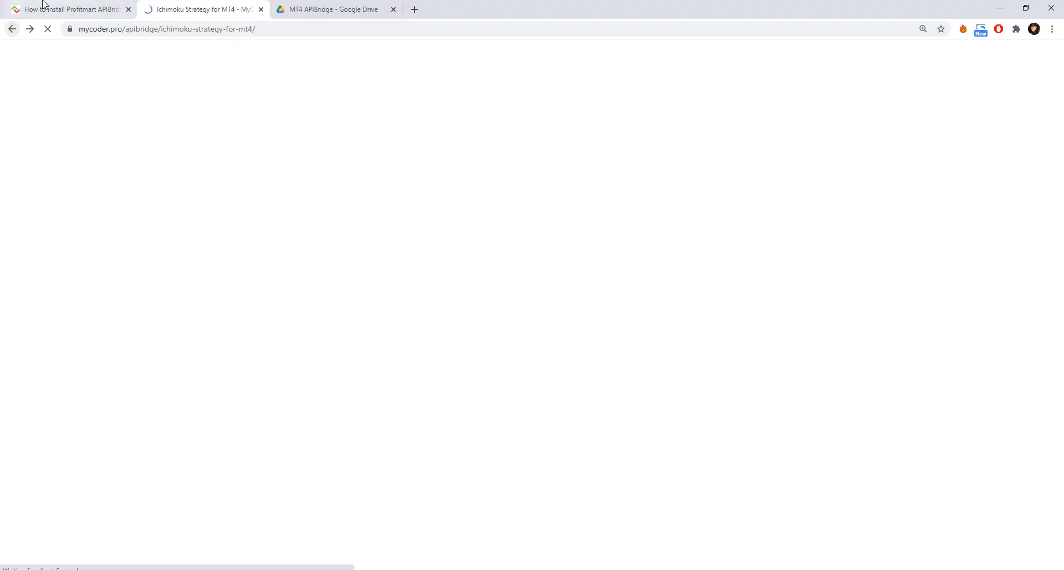
pyautogui.click(44, 9)
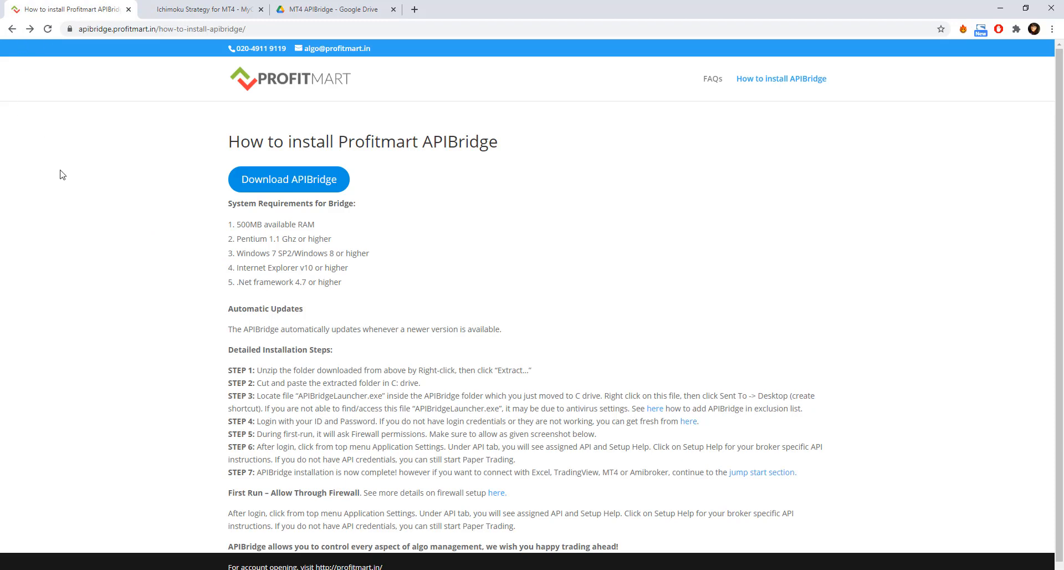